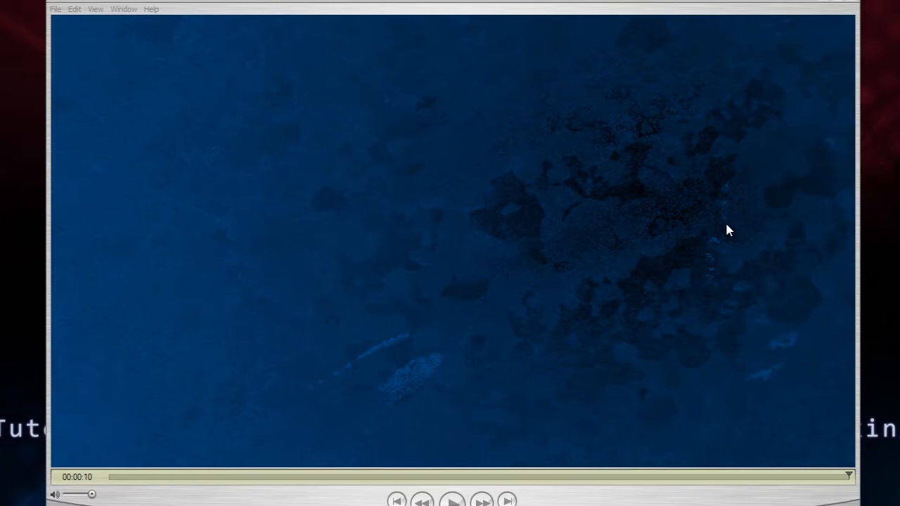
Play the finished animation preview from the beginning and pause it
left_click(726, 226)
key("space")
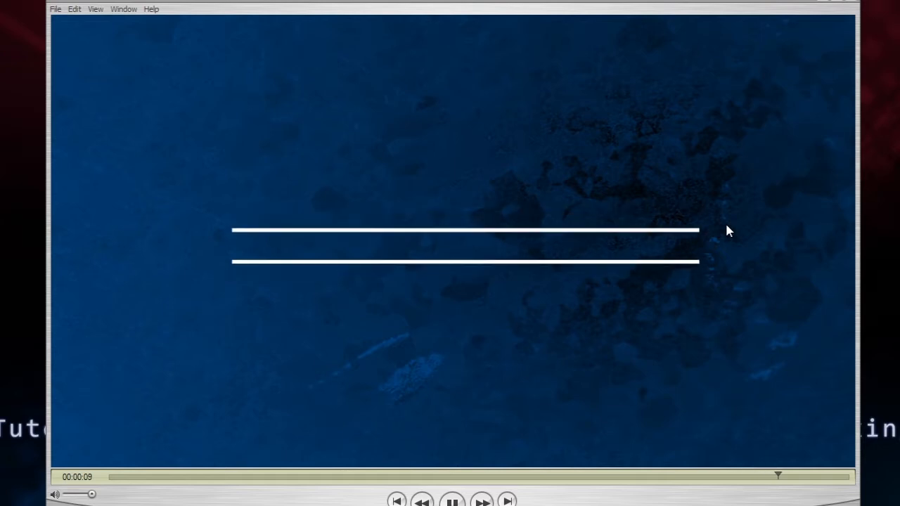
key("space")
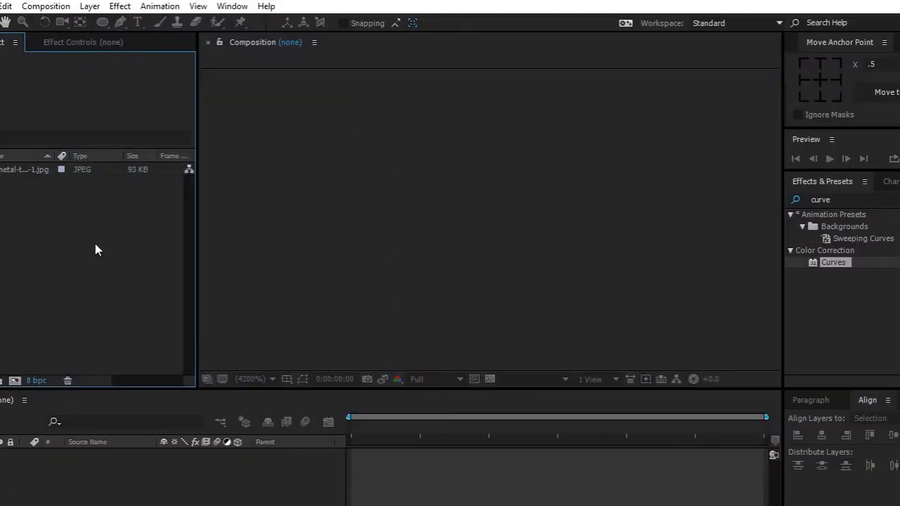
Create a composition called Main Comp with the HDV/HDTV 720 29.97 preset
left_click(15, 380)
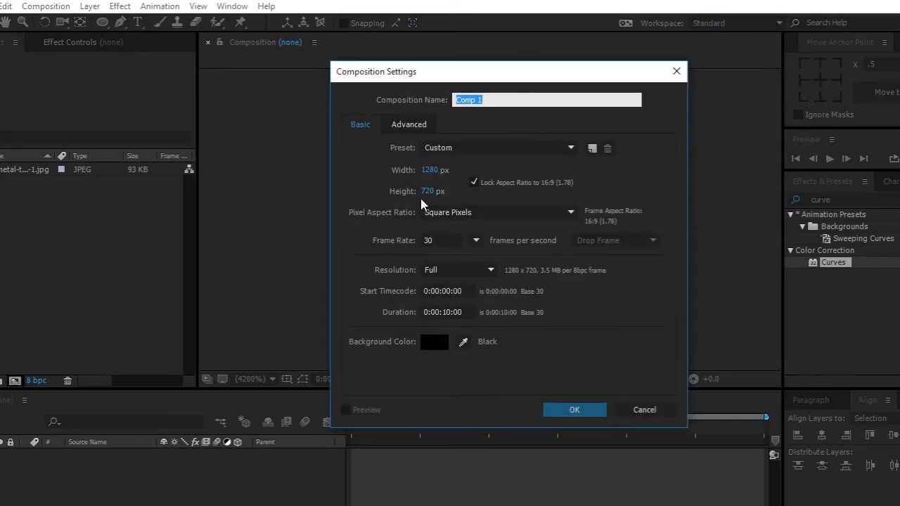
left_click(498, 152)
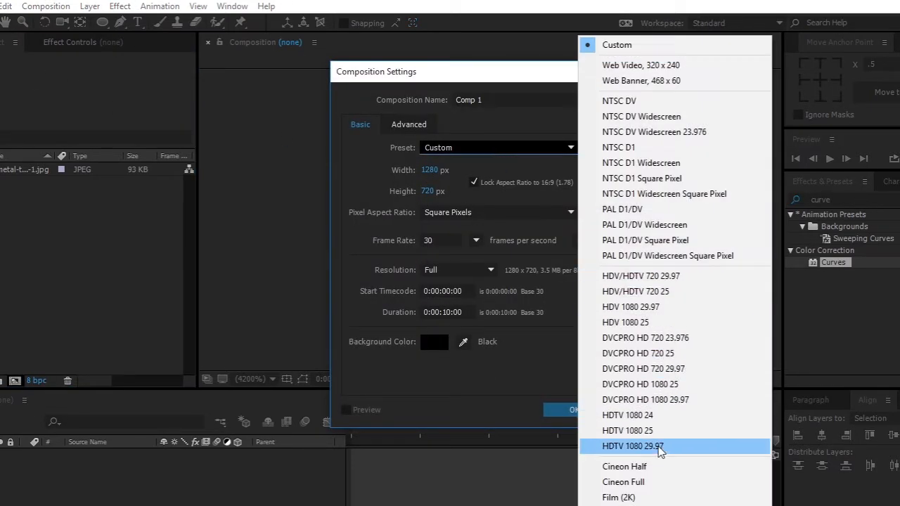
left_click(666, 276)
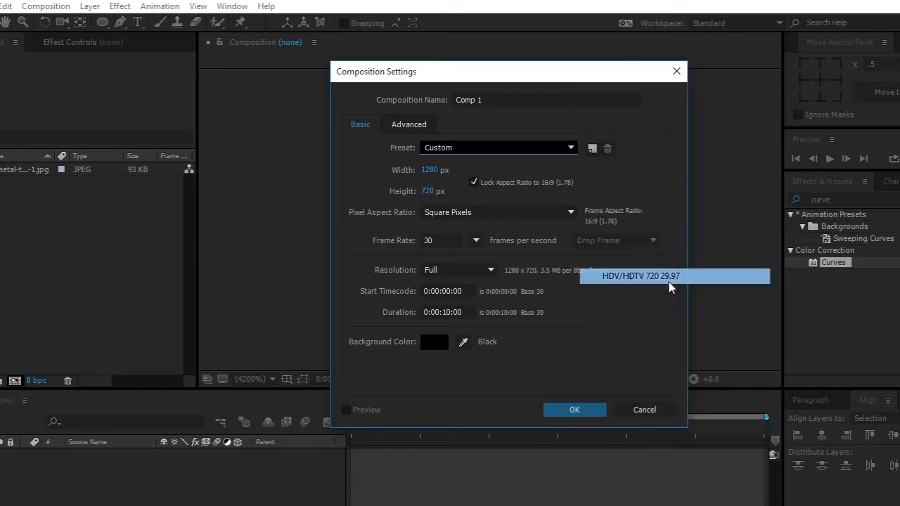
left_click(443, 241)
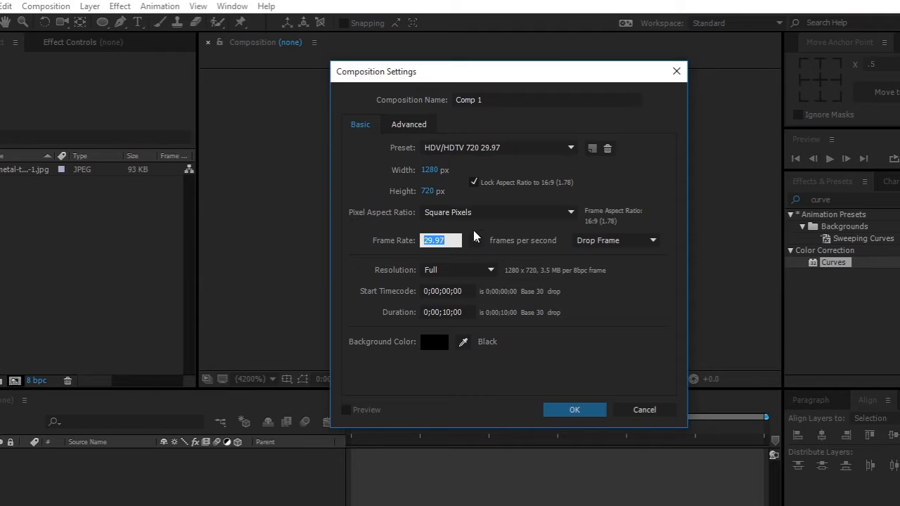
left_click(514, 97)
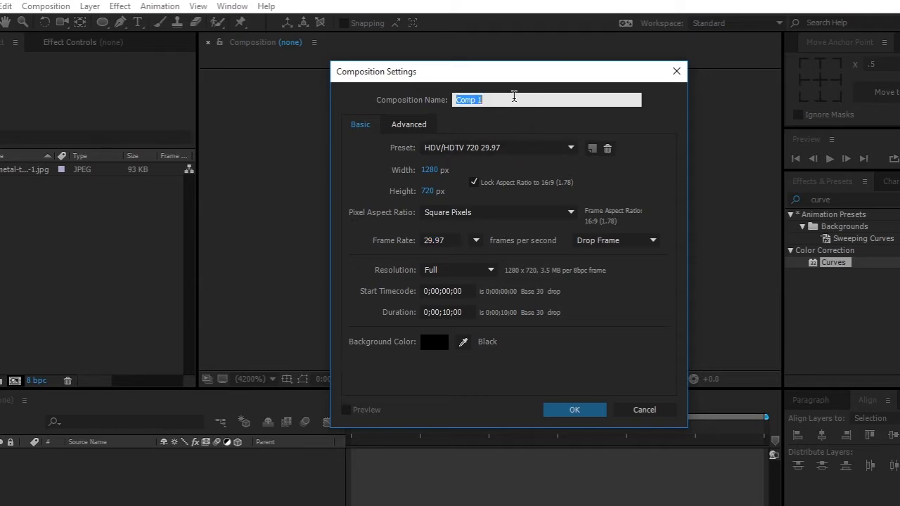
type("Main")
key("Return")
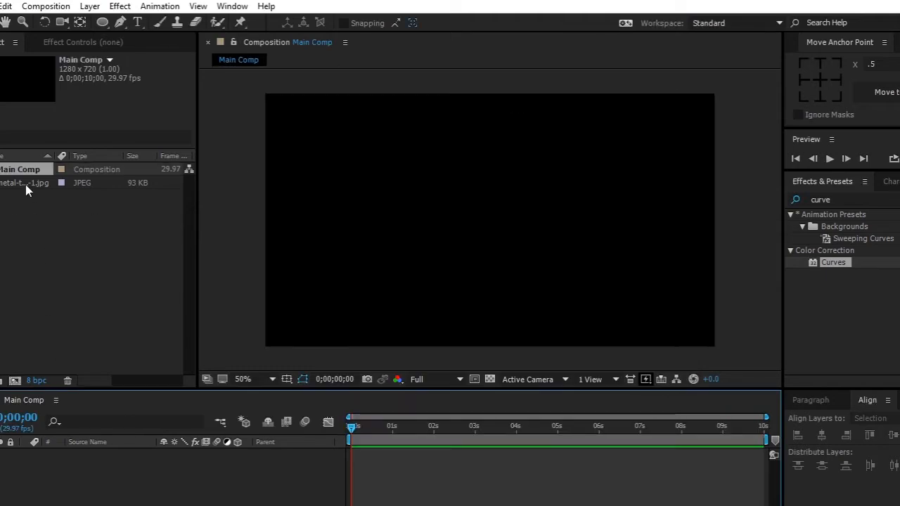
Add metal-texture-1.jpg to Main Comp and enlarge it to cover the whole frame
left_click_drag(25, 184, 71, 464)
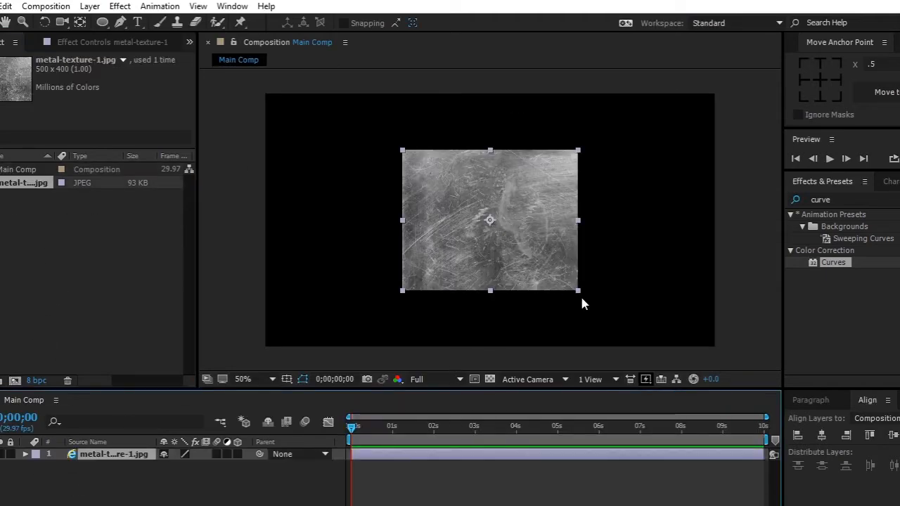
left_click_drag(578, 292, 701, 346)
double_click(552, 271)
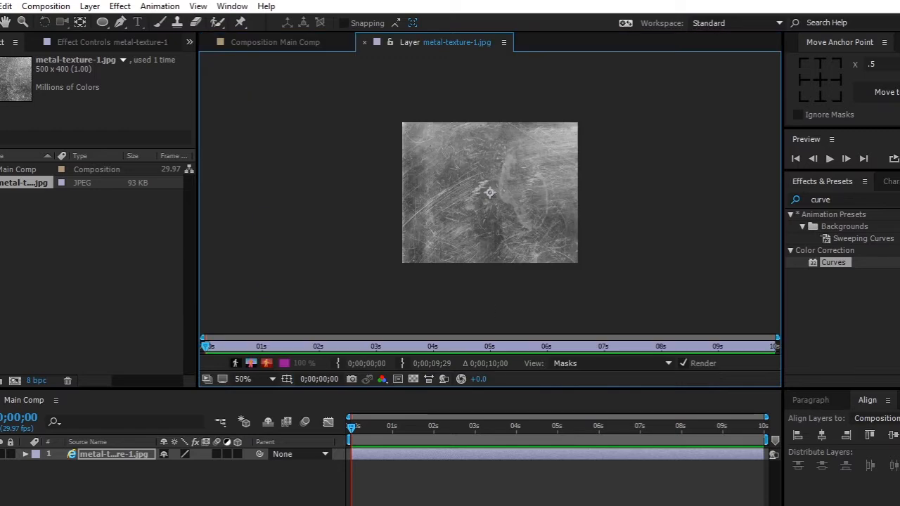
left_click(364, 43)
Pre-compose the metal texture layer as BG, leaving all attributes in Main Comp
right_click(118, 454)
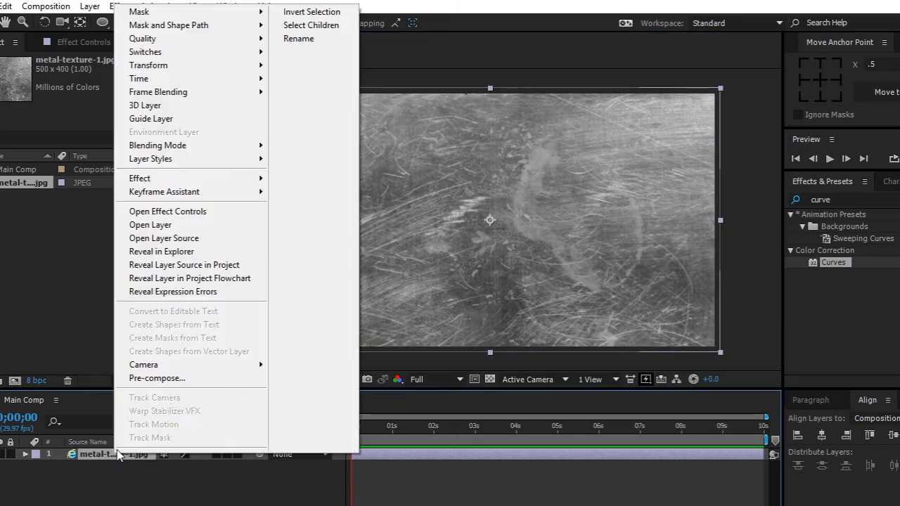
left_click(184, 378)
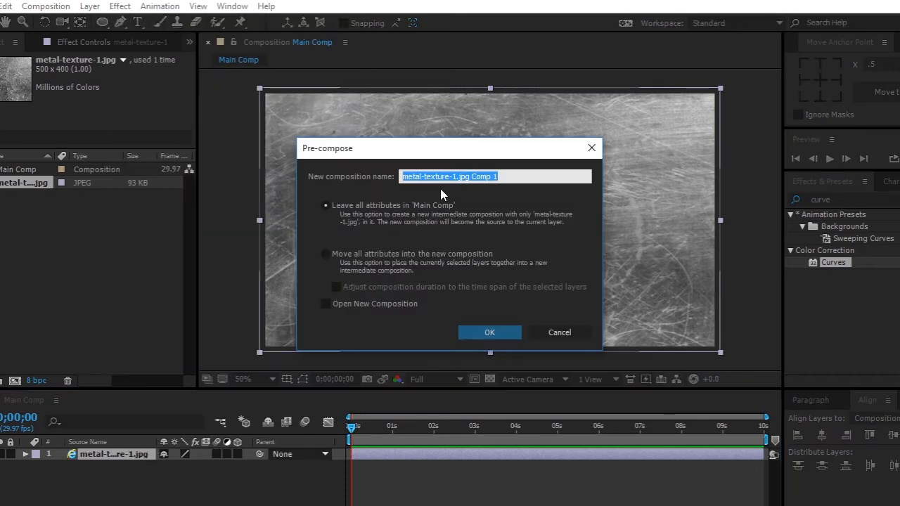
type("BG")
key("Return")
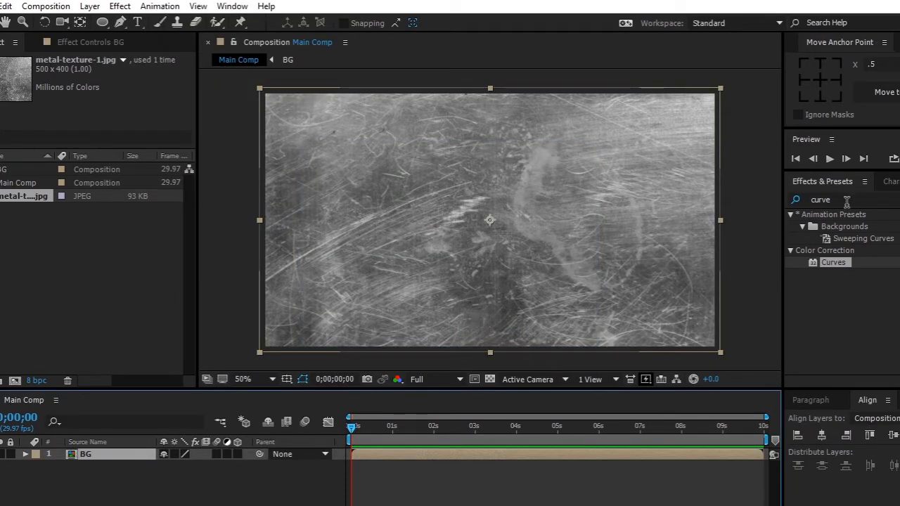
Find the Tint effect and apply it to the BG layer
left_click(847, 201)
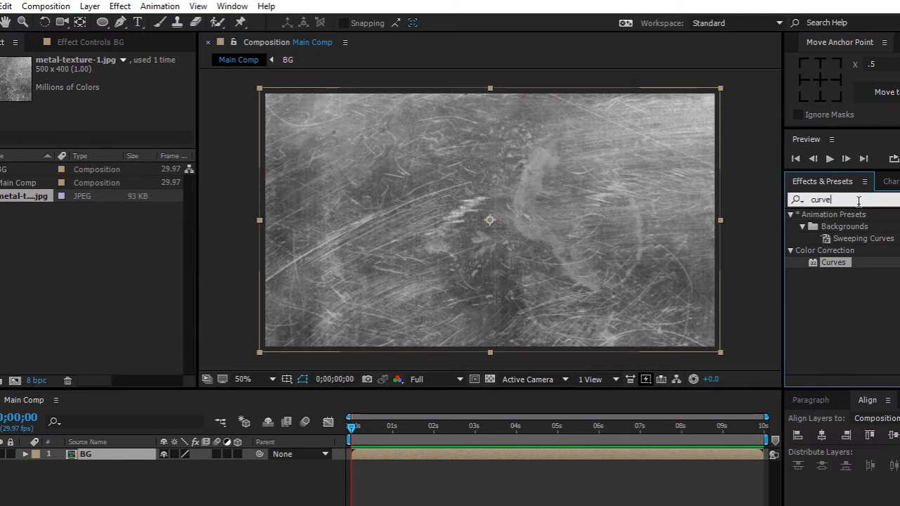
left_click_drag(859, 200, 783, 200)
type("Tint")
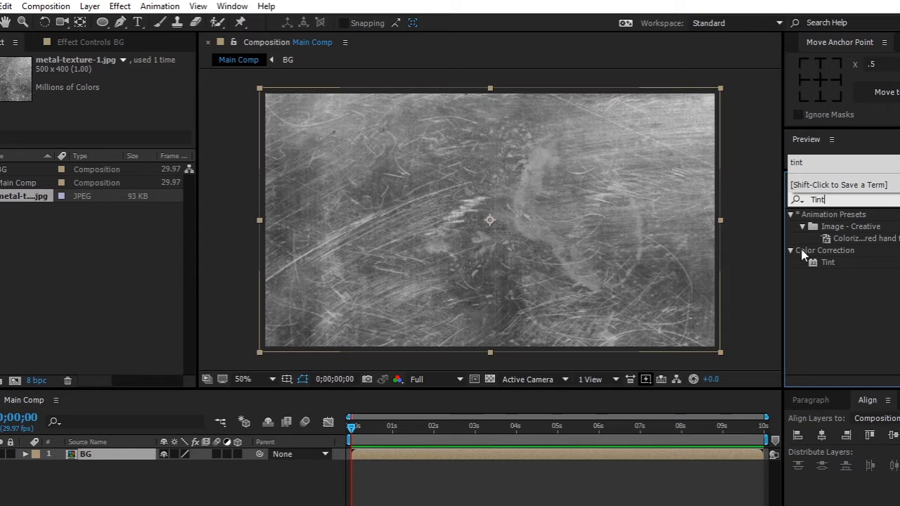
left_click_drag(824, 262, 478, 240)
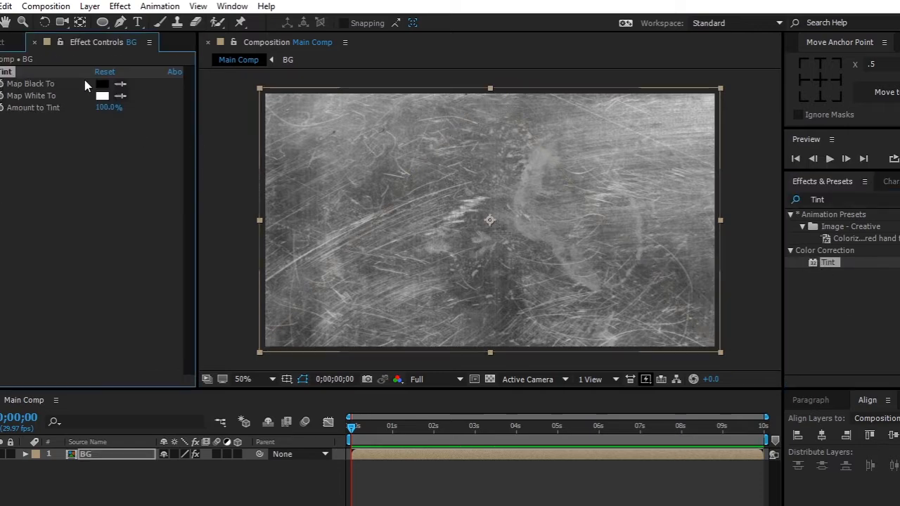
Set the Tint effect's Map Black To color to red, FF0101
left_click(102, 83)
left_click_drag(248, 211, 274, 154)
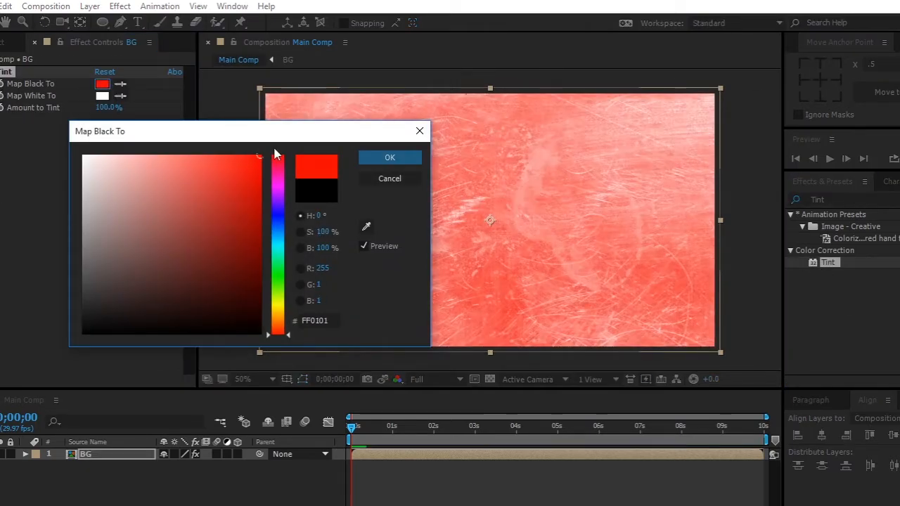
key("Return")
Set the Tint effect's Map White To color to black, 000000, and Map Black To to dark blue, 0A0487
left_click(102, 95)
left_click_drag(112, 310, 48, 354)
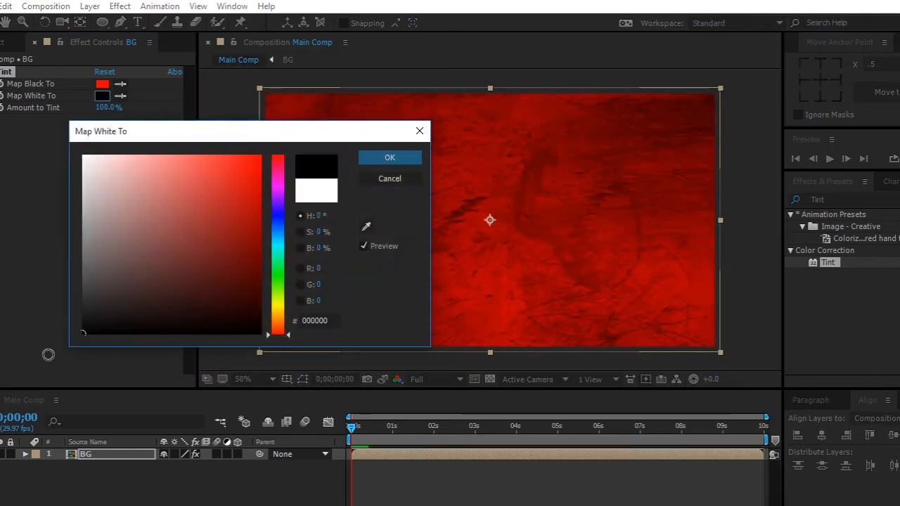
left_click(390, 157)
left_click(102, 84)
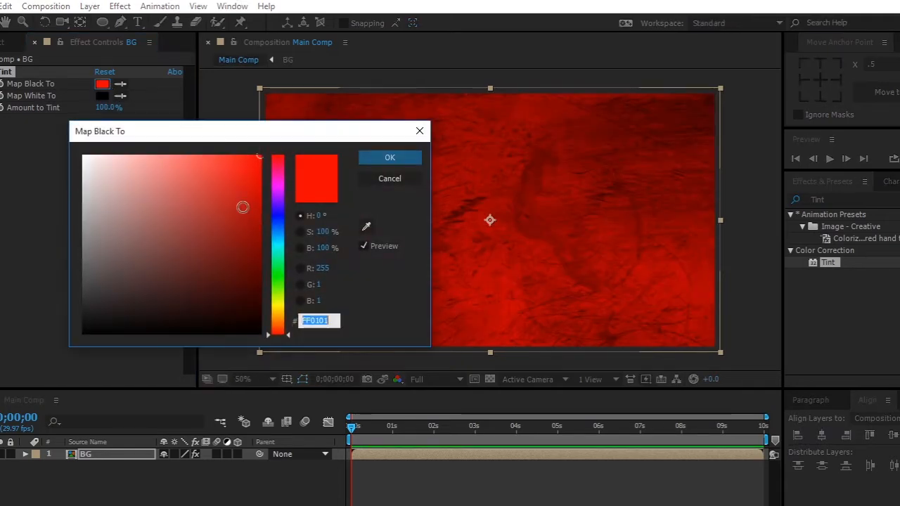
left_click(279, 215)
left_click_drag(255, 224, 255, 239)
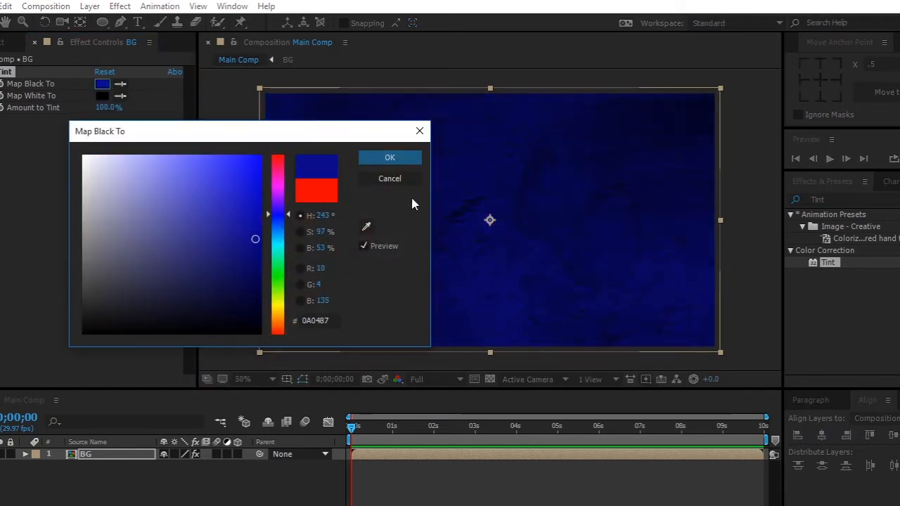
key("Return")
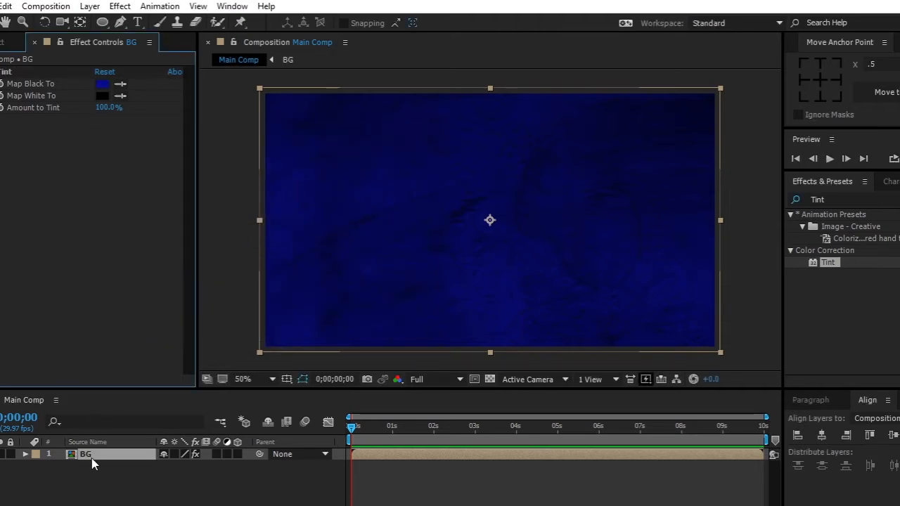
Apply the Curves effect to the BG layer and pull the RGB curve down to darken the background
left_click(96, 460)
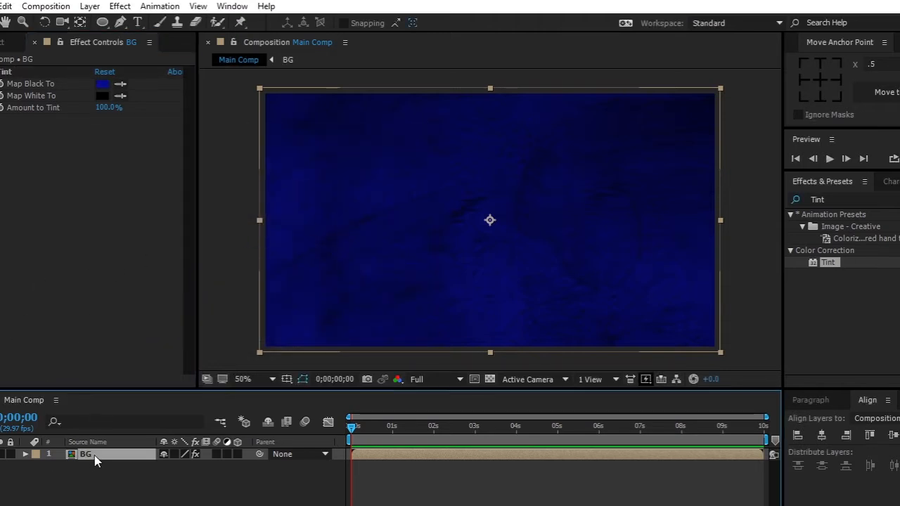
left_click(837, 200)
type("Curv")
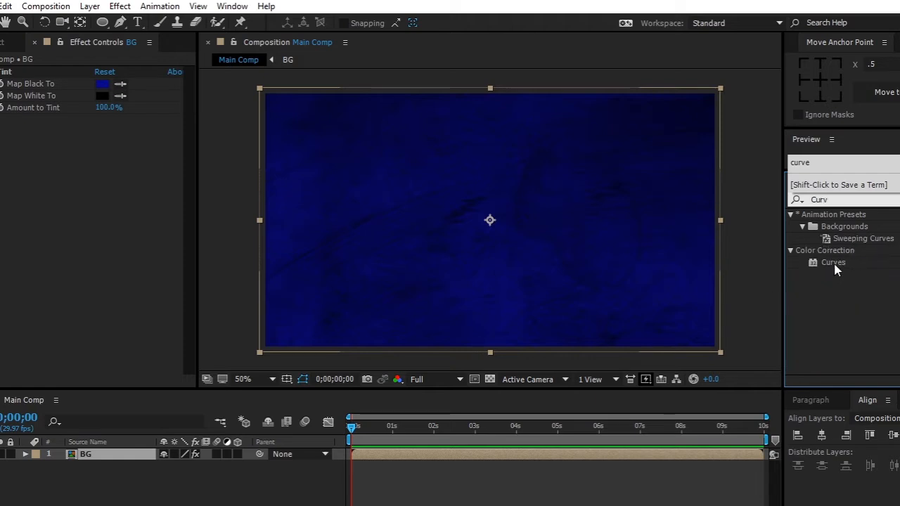
left_click_drag(833, 262, 404, 232)
left_click_drag(117, 227, 134, 237)
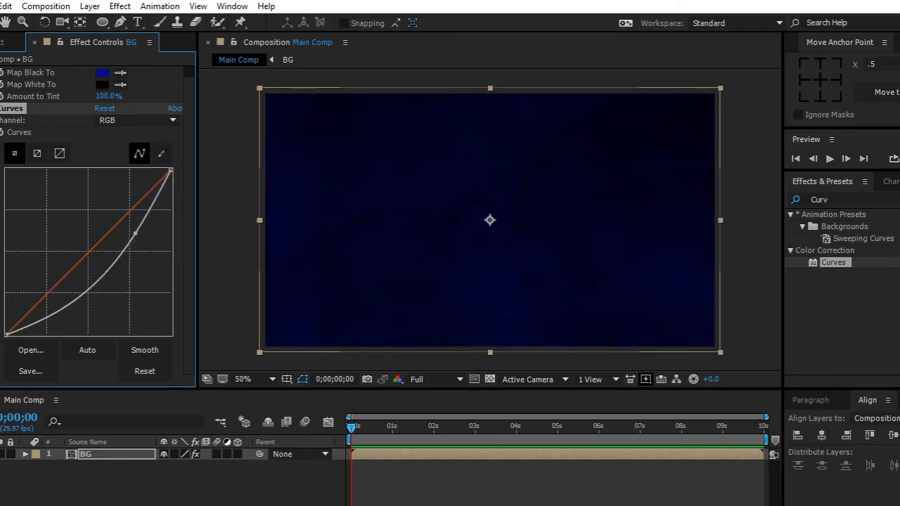
Collapse the Curves and Tint effect settings and lock the BG layer
left_click(0, 108)
left_click(56, 184)
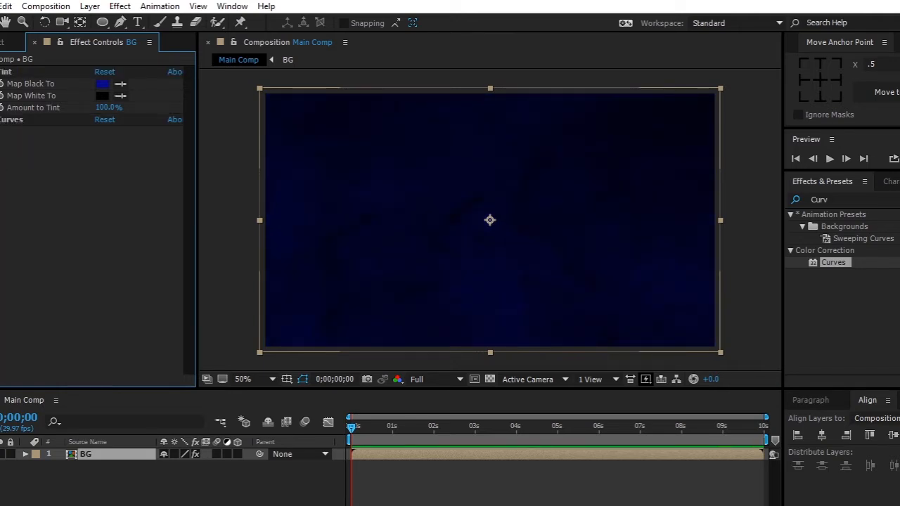
left_click(2, 71)
left_click(9, 455)
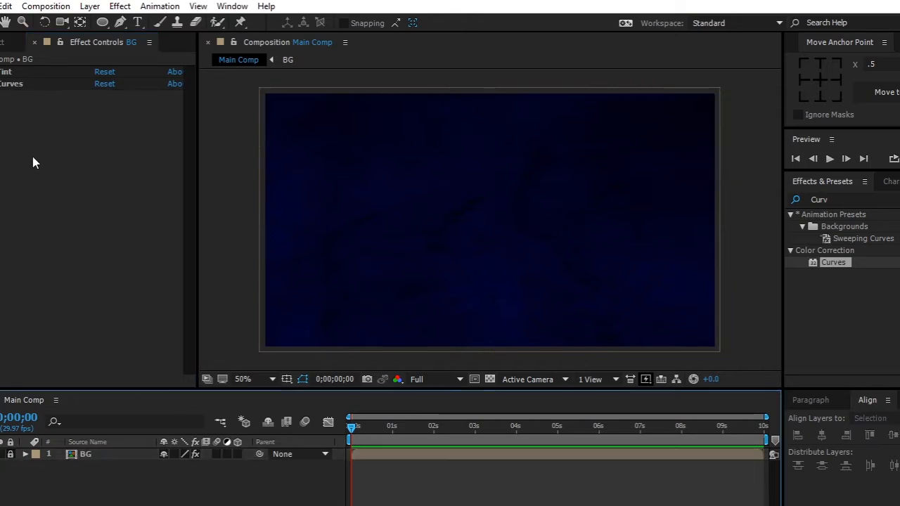
Create a new composition named Logo_holder with the HDV/HDTV 720 29.97 settings
left_click(9, 42)
left_click(116, 299)
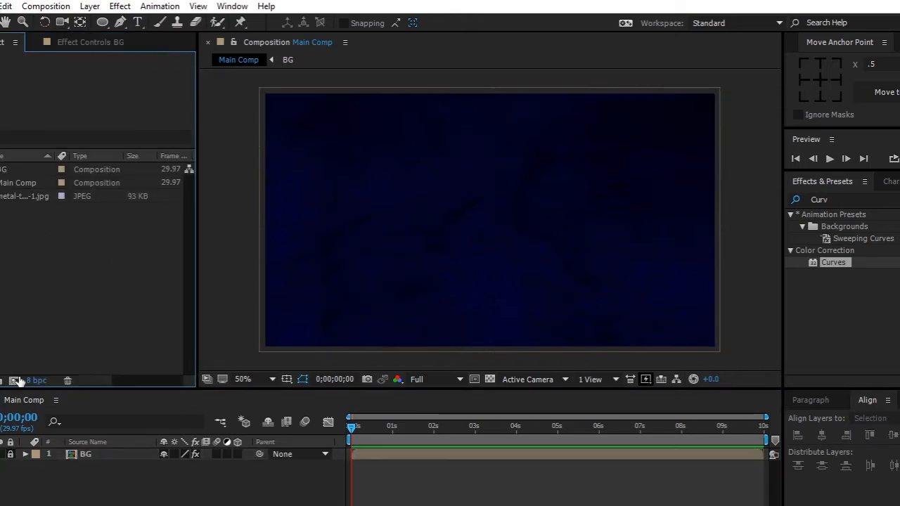
left_click(14, 380)
left_click(514, 98)
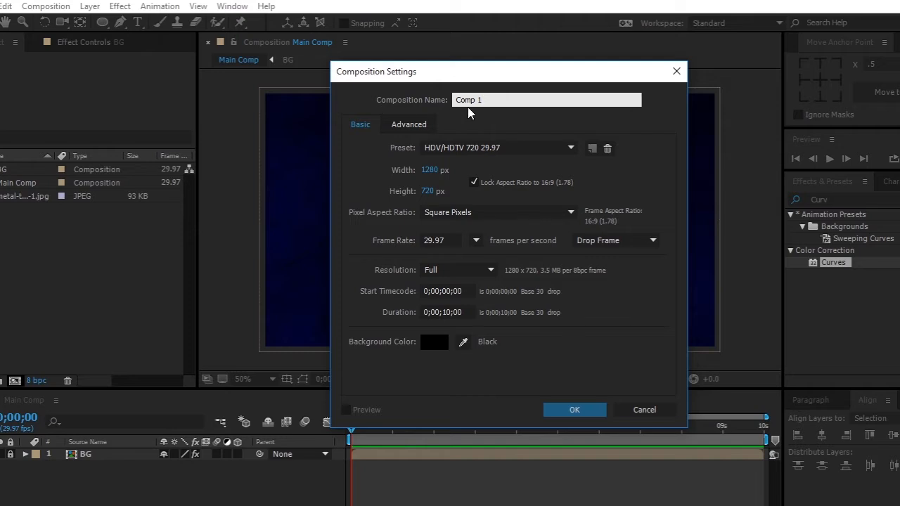
left_click_drag(504, 99, 450, 102)
type("Logo_holder")
key("Return")
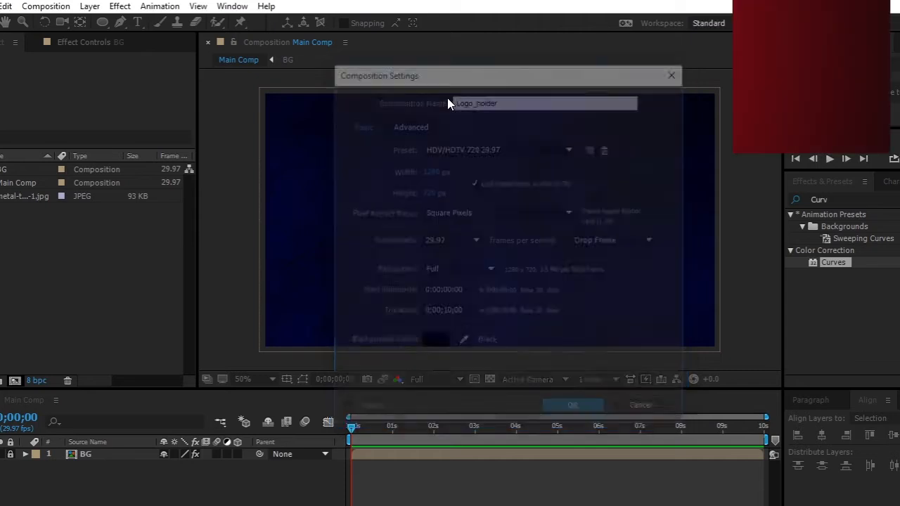
Draw a circle with the Ellipse tool, center its anchor point and align it to the middle of the composition
left_click(102, 22)
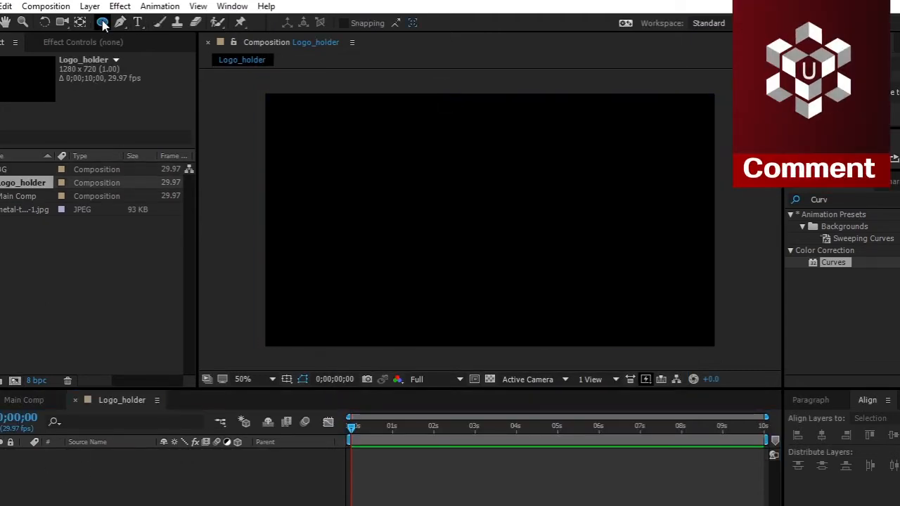
left_click_drag(472, 144, 573, 244)
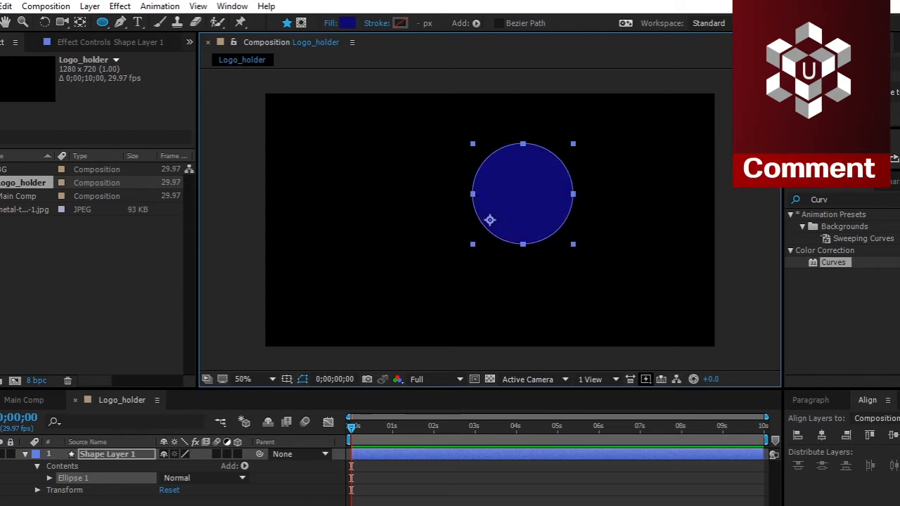
key("ctrl+alt+Home")
left_click(821, 435)
left_click(887, 436)
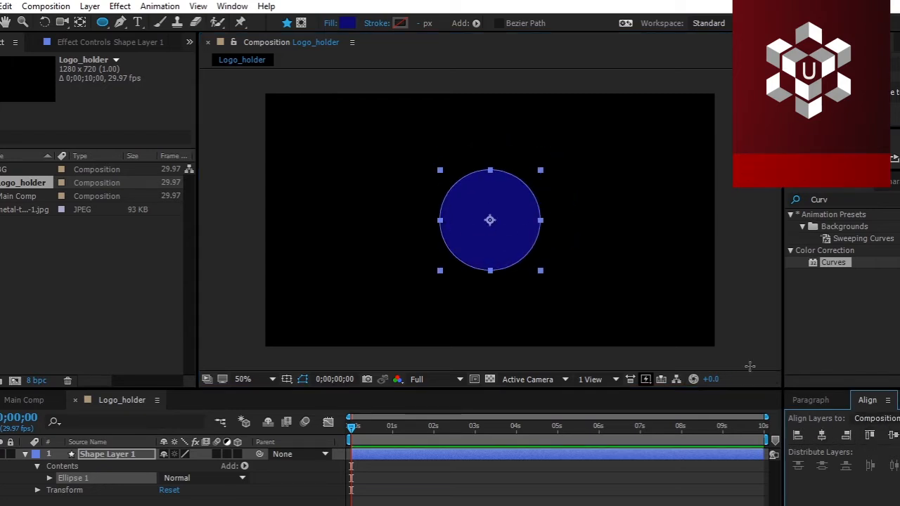
Change the circle's fill color to orange, FF6D02
left_click(348, 22)
left_click_drag(190, 210, 259, 155)
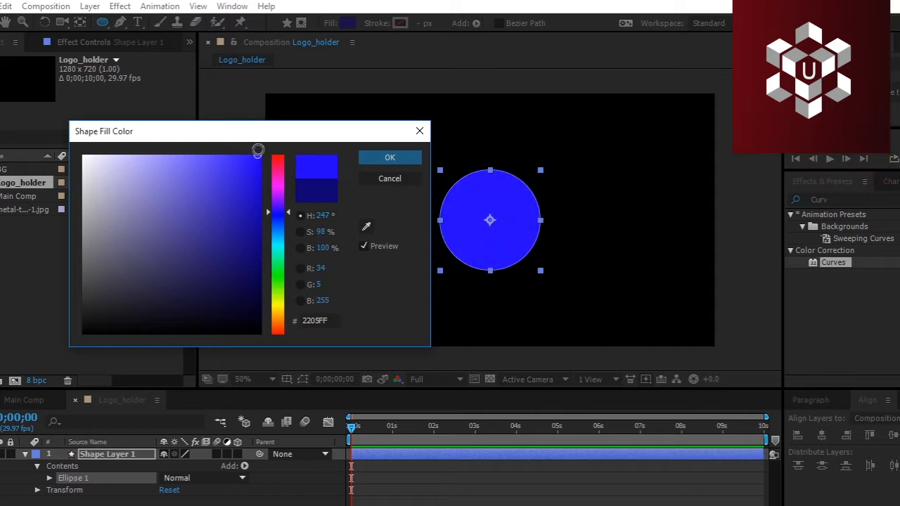
left_click_drag(288, 211, 286, 326)
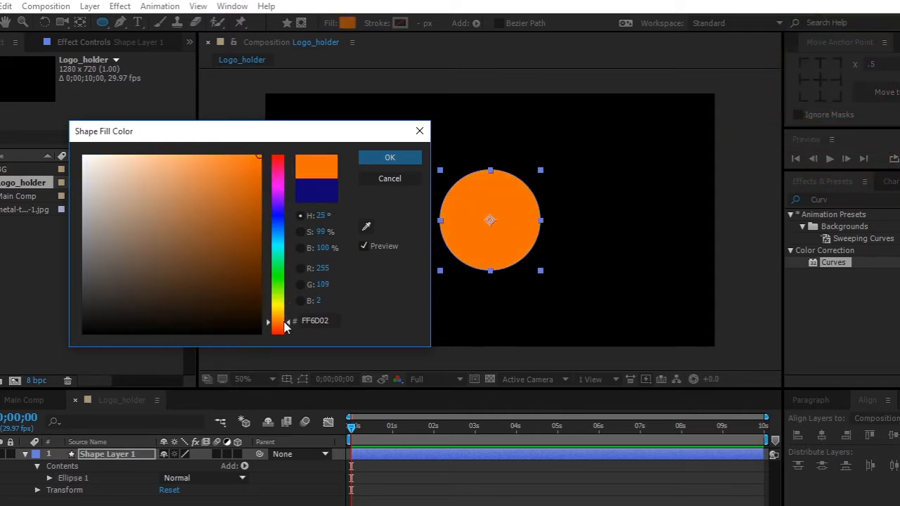
left_click(387, 157)
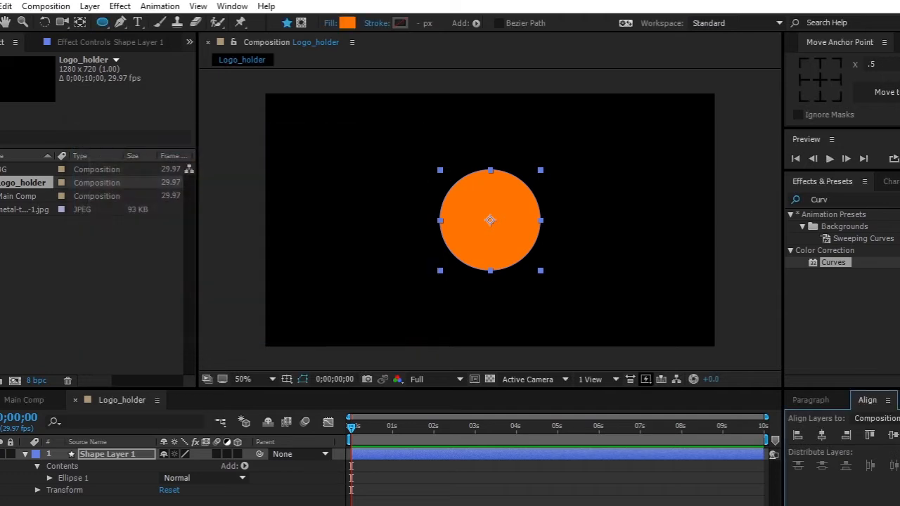
Collapse the shape layer's properties and rename the layer Circle
left_click(26, 454)
left_click(95, 456)
key("Return")
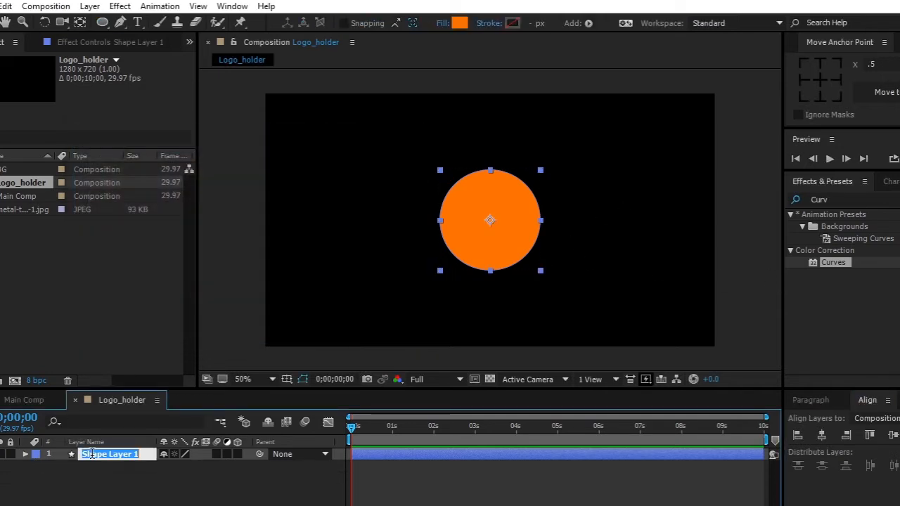
type("Circle")
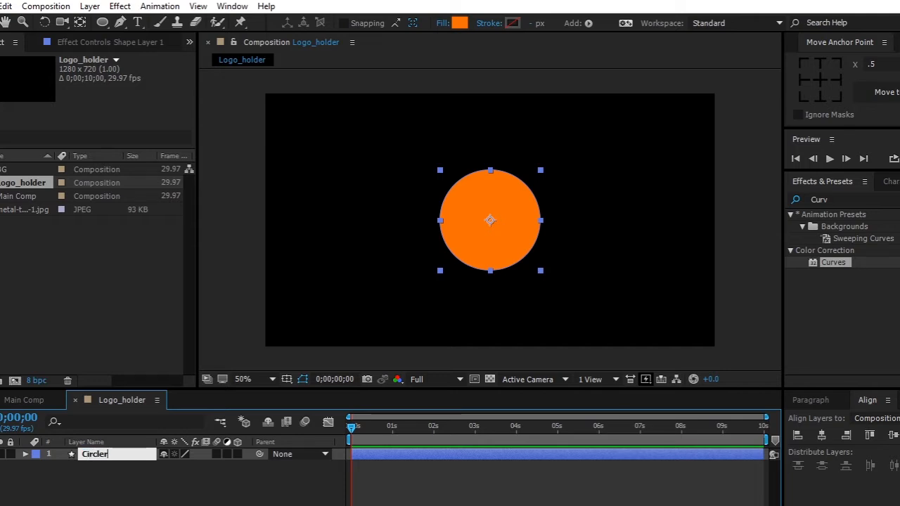
key("Return")
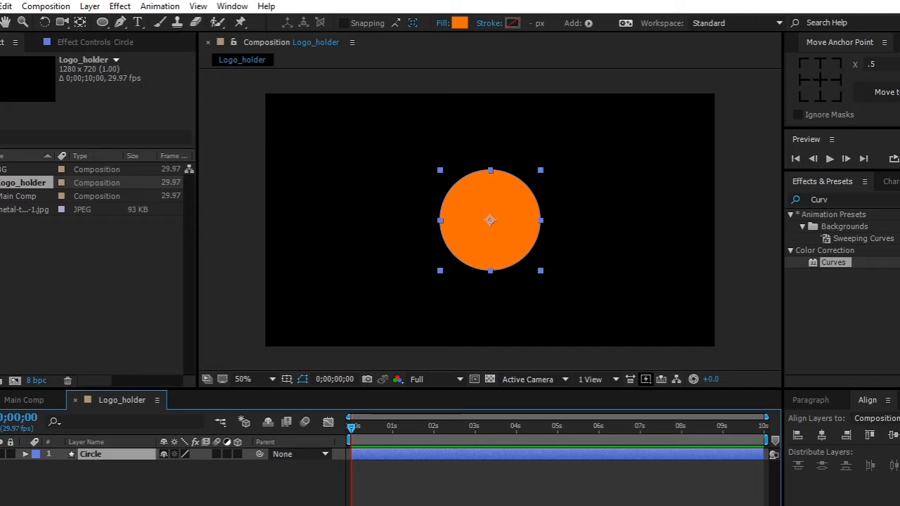
Move the Circle layer above the frame to position 640, -153 and keyframe its Position at frame 0
left_click(110, 474)
left_click(112, 455)
key("p")
left_click_drag(191, 467, 12, 468)
left_click_drag(187, 467, 69, 468)
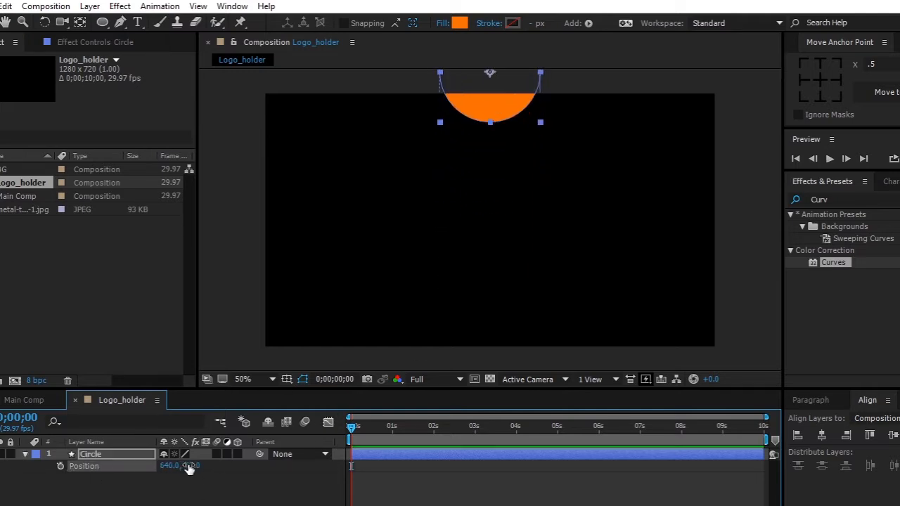
left_click_drag(188, 468, 121, 468)
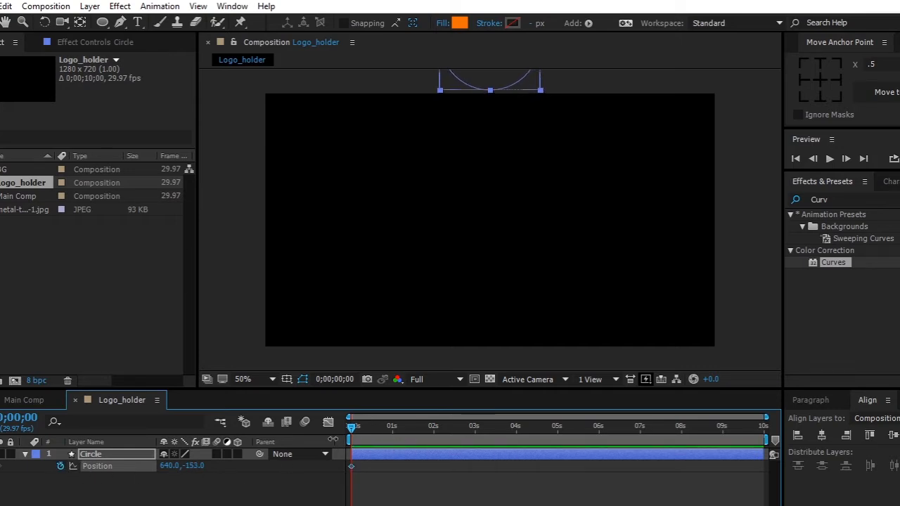
Add a second Position keyframe at frame 10 that brings the circle down into the frame at about 640, 272
left_click_drag(765, 417, 481, 417)
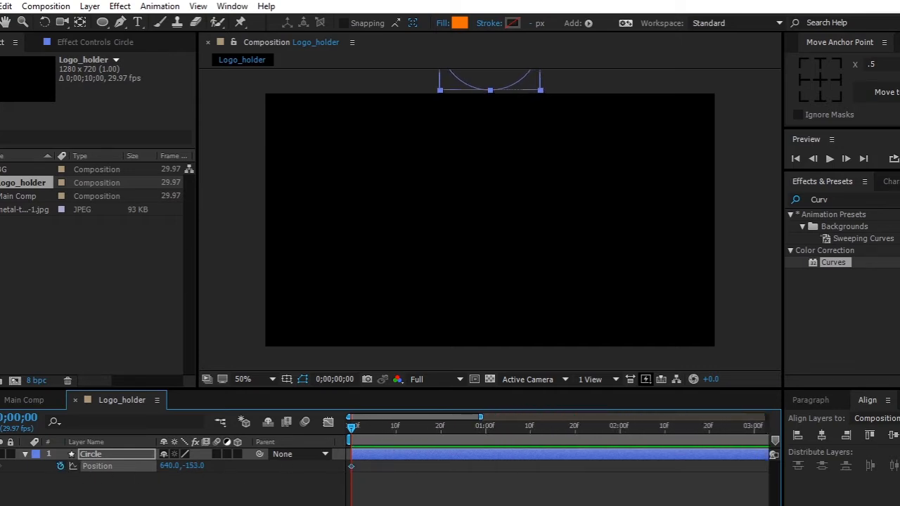
left_click_drag(355, 430, 398, 438)
left_click_drag(197, 468, 487, 473)
left_click(490, 479)
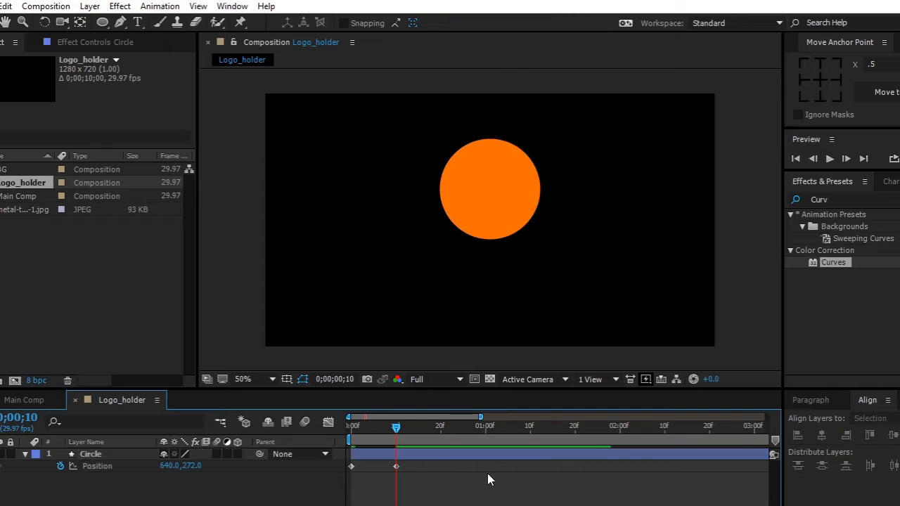
Show the Title/Action Safe guides and adjust the circle's Position at frame 10 to the center mark, about 640, 358
left_click(287, 379)
left_click(332, 396)
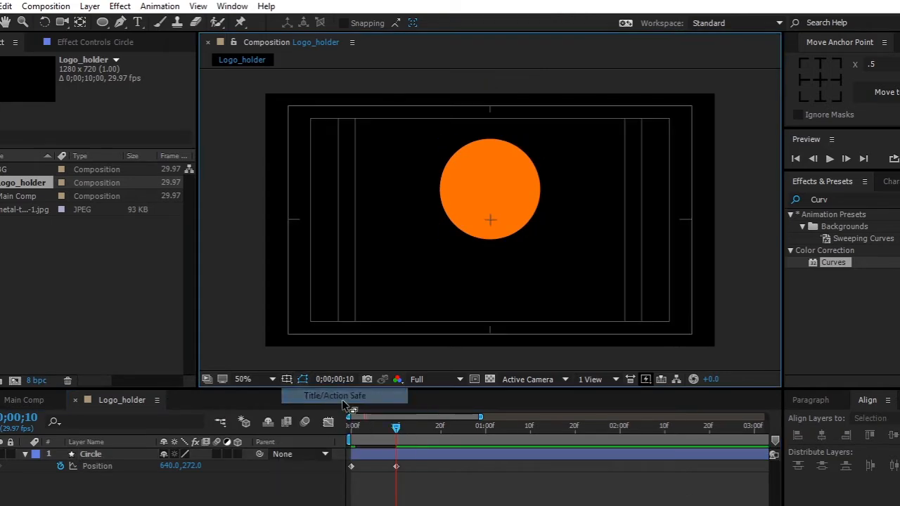
left_click(397, 466)
left_click_drag(191, 466, 253, 466)
left_click(185, 499)
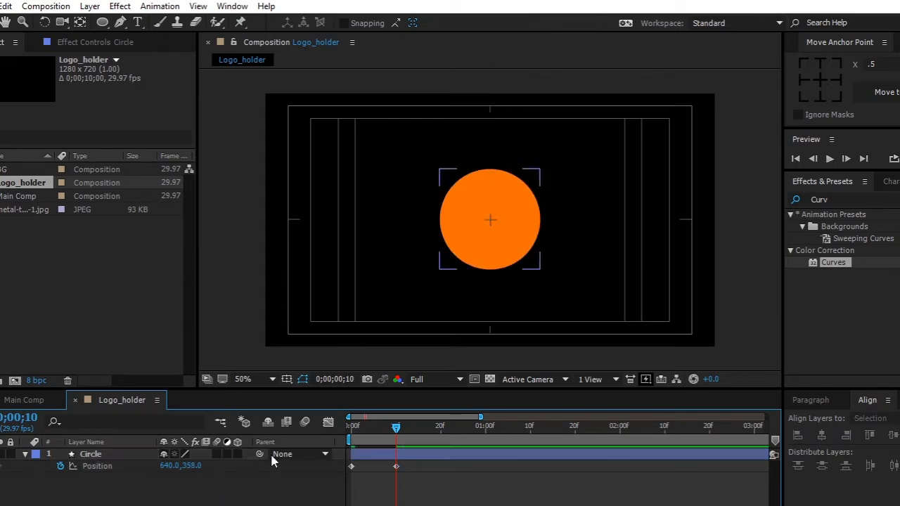
Reveal the Circle layer's Scale and add a Scale keyframe of 100% at frame 10
key("Page_Down")
key("Page_Down")
key("Page_Down")
left_click(26, 454)
left_click(98, 453)
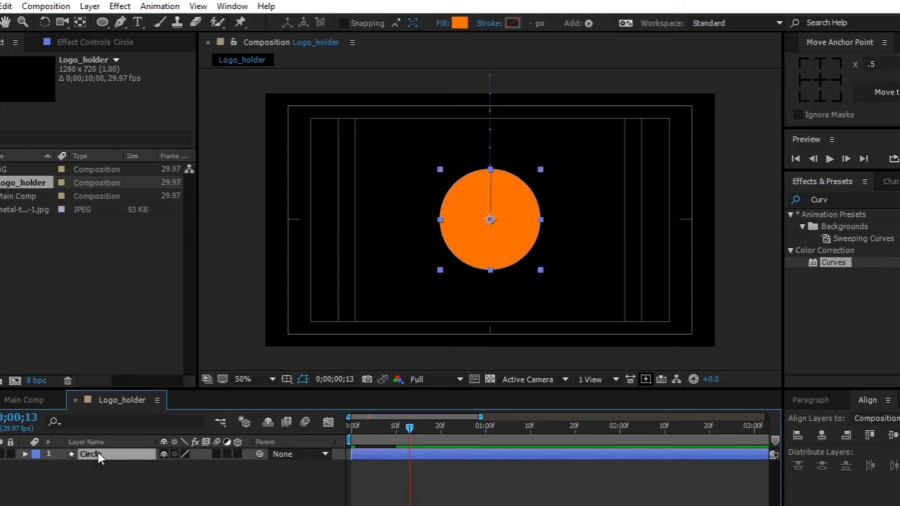
key("s")
left_click_drag(410, 428, 404, 429)
left_click(60, 466)
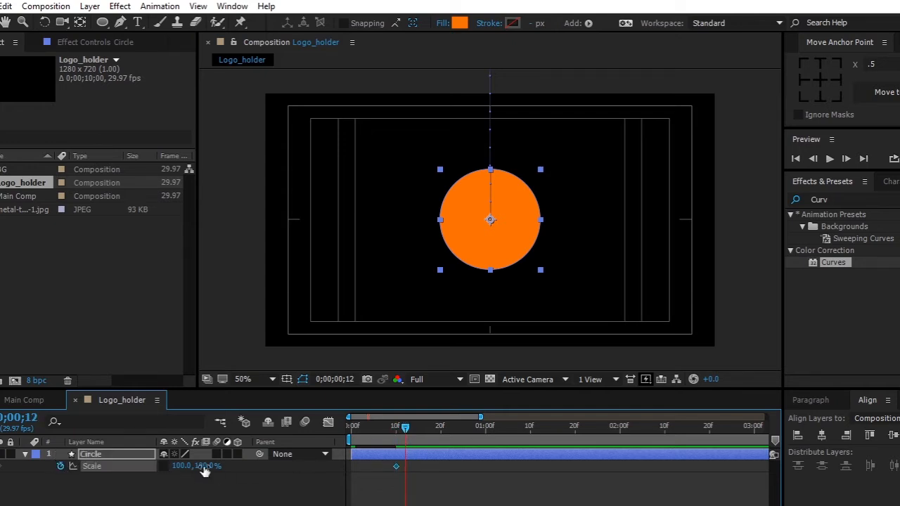
Undo a trial vertical squash of the circle and move its anchor point to the bottom center
mouse_move(203, 469)
left_mouse_down()
mouse_move(189, 467)
mouse_move(201, 468)
left_mouse_up()
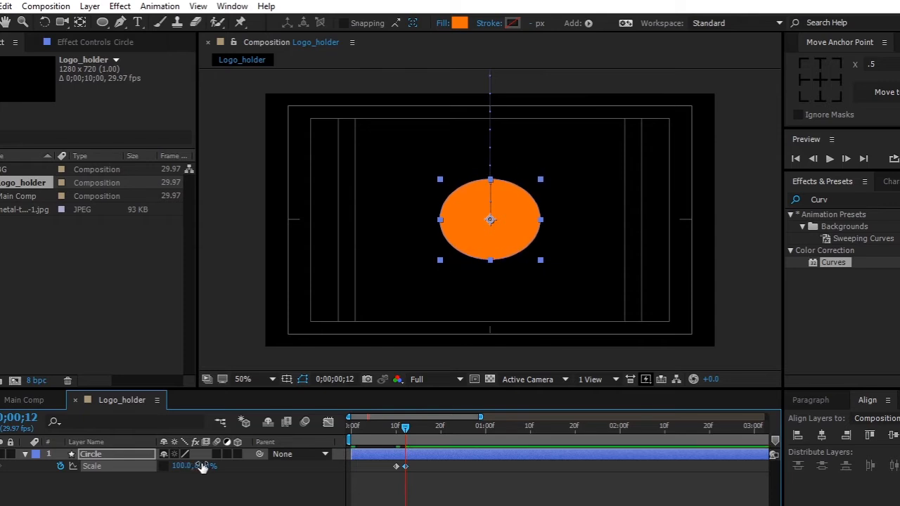
key("ctrl+z")
left_click(819, 93)
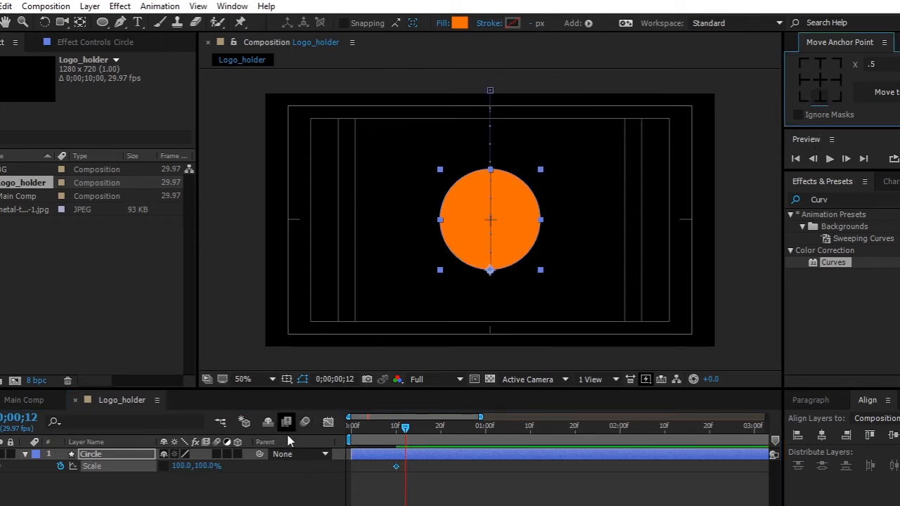
Squash the circle by setting its vertical scale to 70% at frame 12
left_click_drag(197, 468, 181, 469)
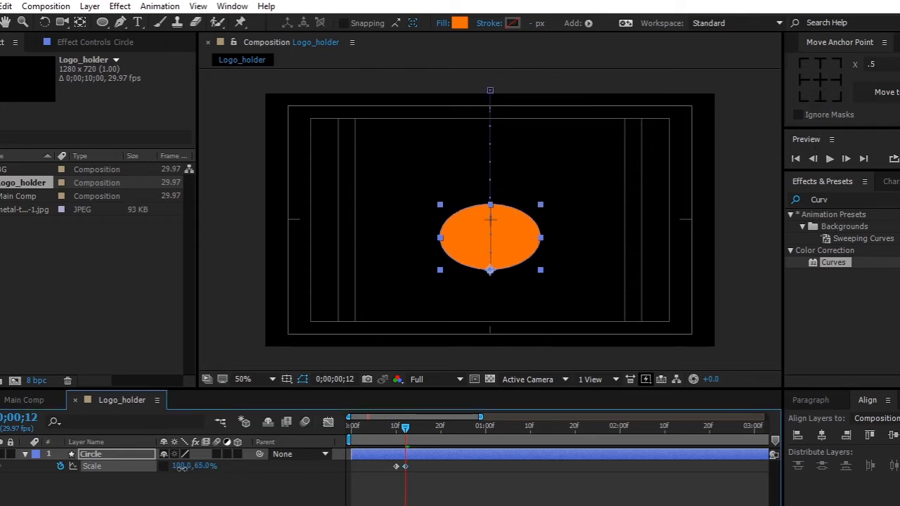
left_click(203, 466)
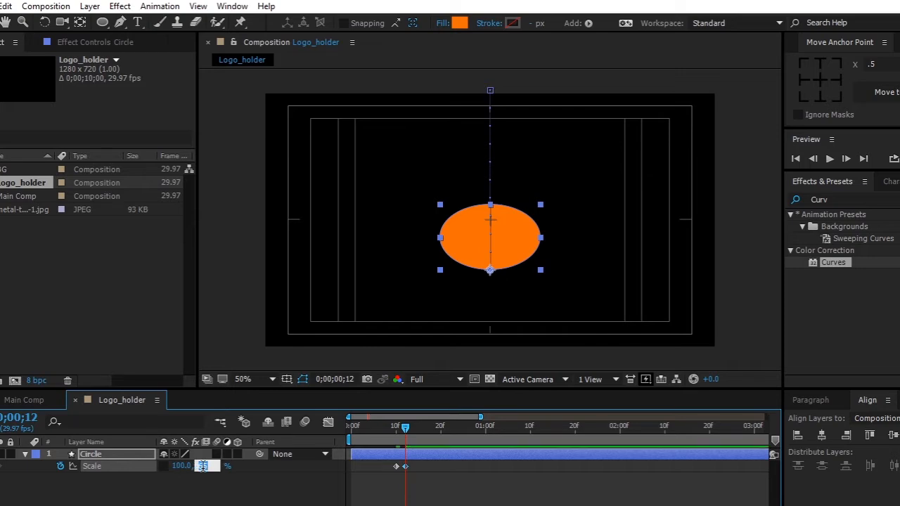
type("70")
key("Return")
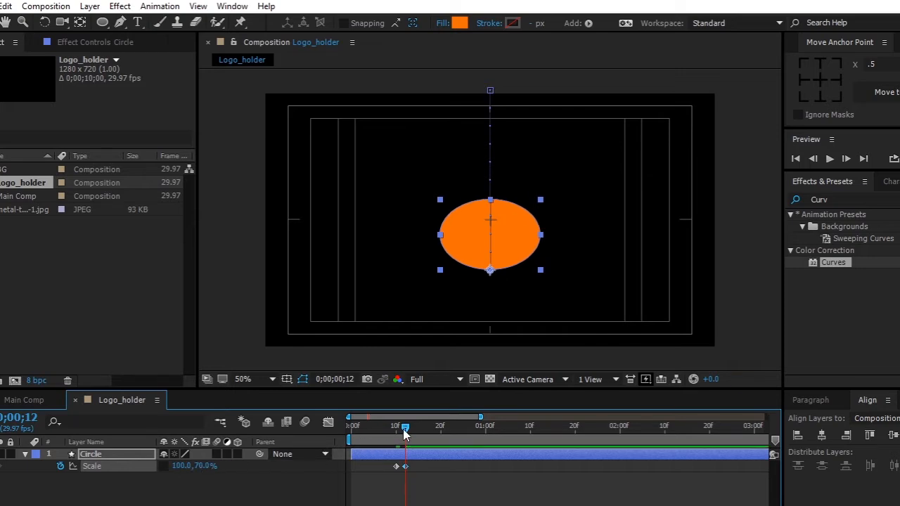
Keyframe the circle's vertical scale at 110% on frame 14 and 100% on frame 16
left_click_drag(404, 428, 414, 427)
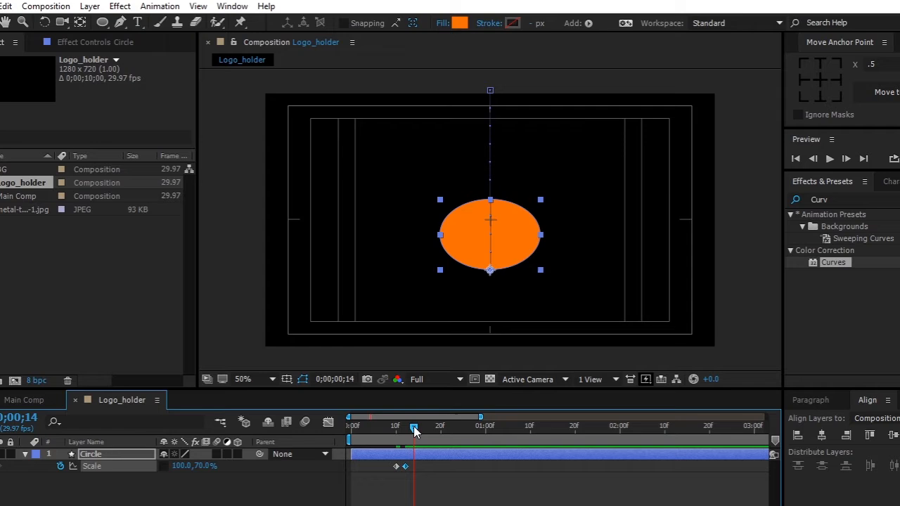
left_click(202, 466)
type("110")
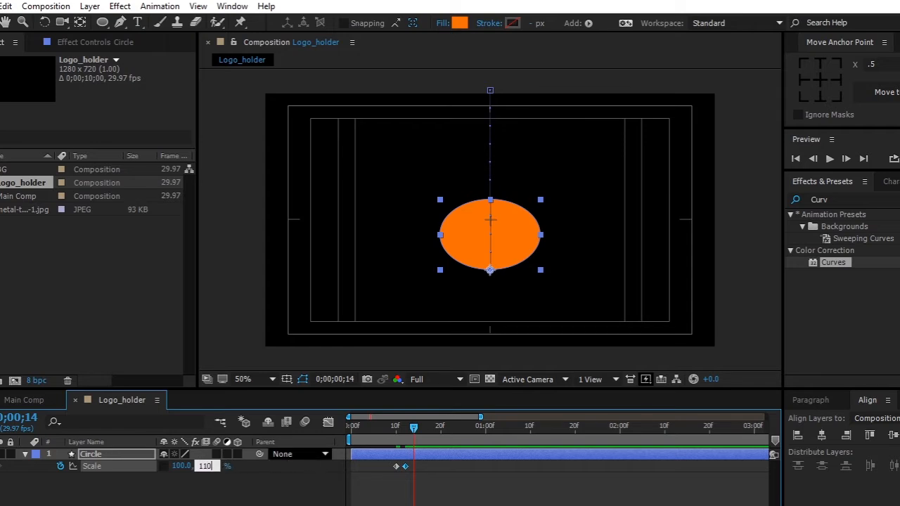
key("Return")
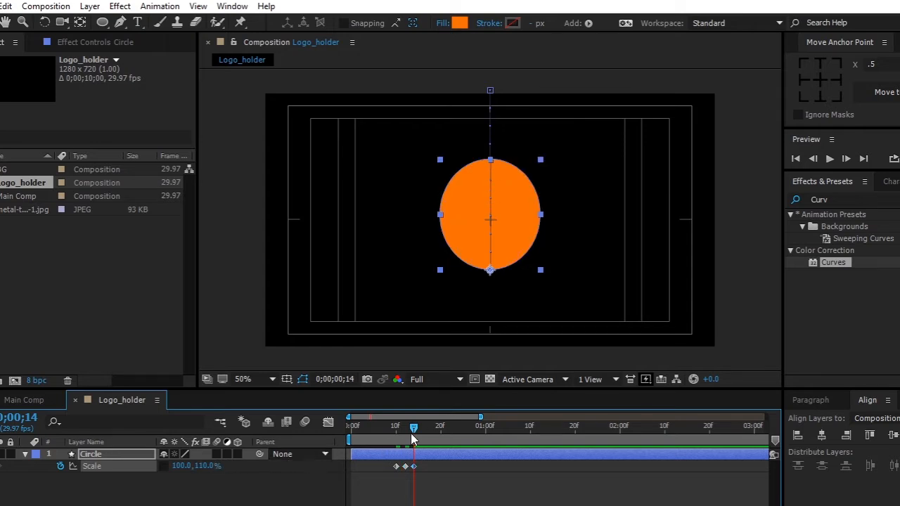
left_click(200, 466)
type("100")
key("Return")
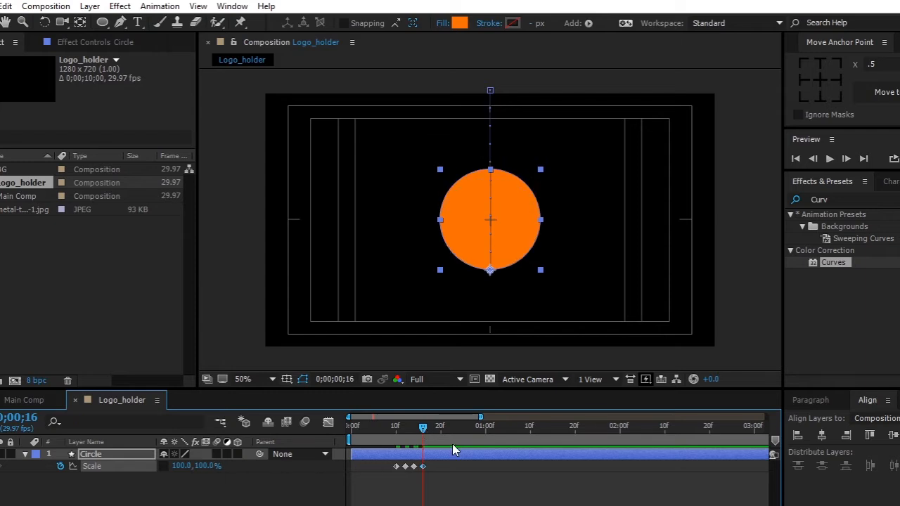
Reveal all of the Circle layer's keyframes and apply Easy Ease to the Position and Scale keyframes
left_click_drag(421, 426, 351, 425)
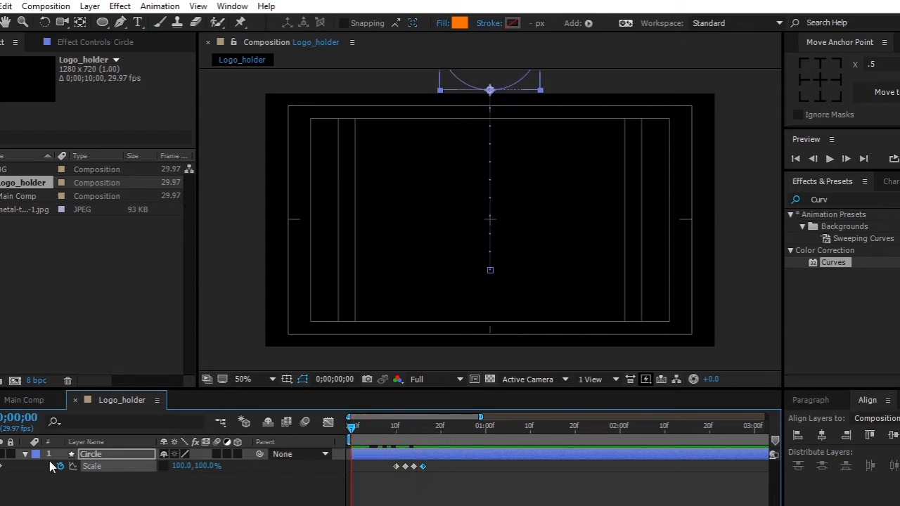
left_click(56, 481)
left_click(26, 454)
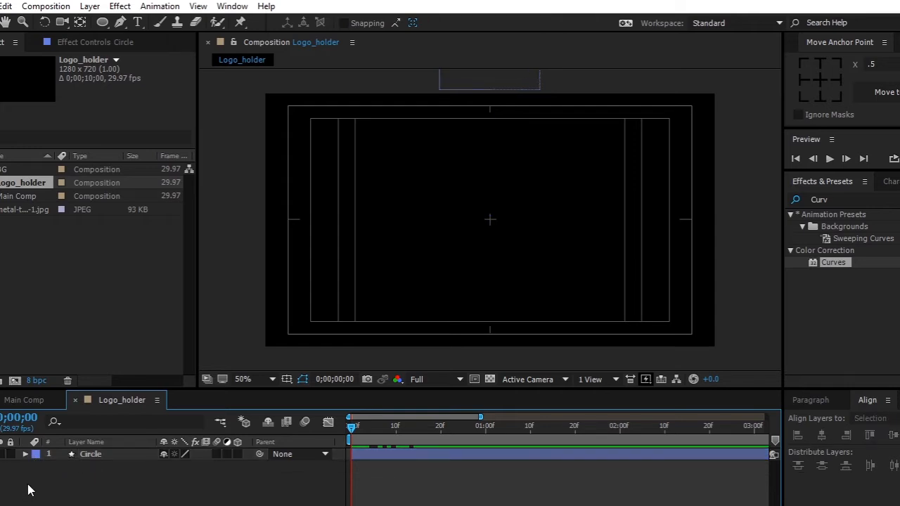
left_click(113, 456)
key("u")
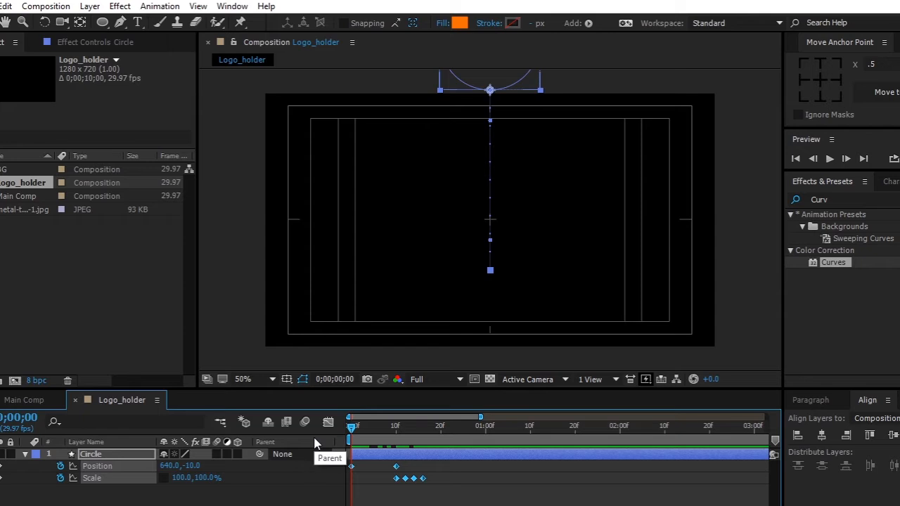
key("F9")
Reshape the speed graph of all the circle's keyframes with stronger easing, giving the drop a sharp central peak
left_click(327, 422)
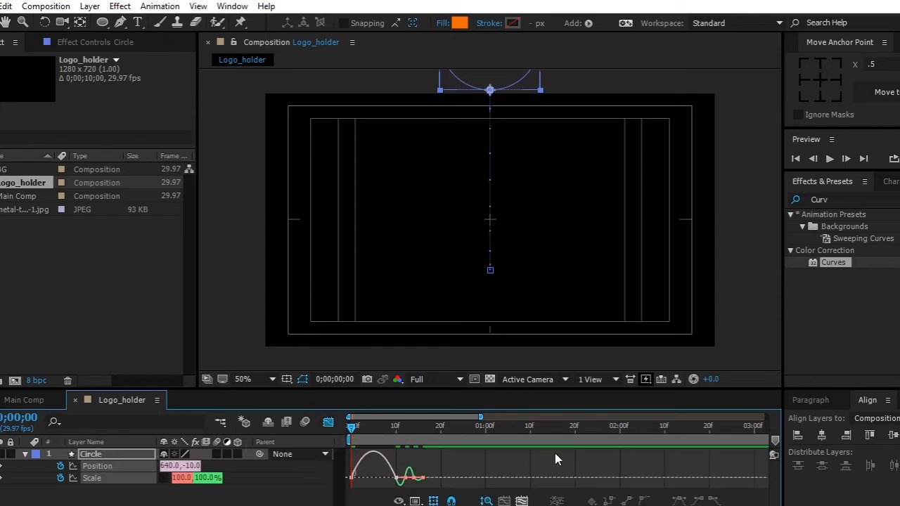
left_click_drag(503, 468, 330, 498)
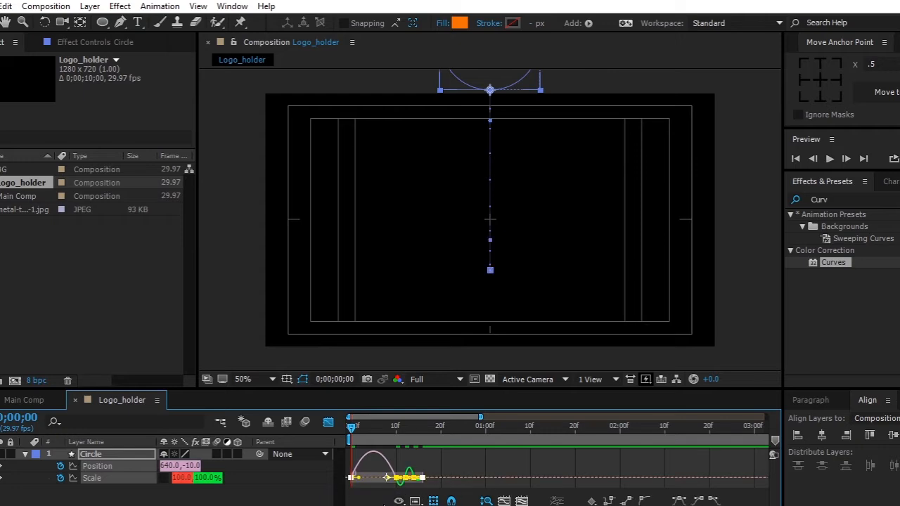
left_click_drag(384, 505, 407, 505)
left_click_drag(394, 505, 430, 483)
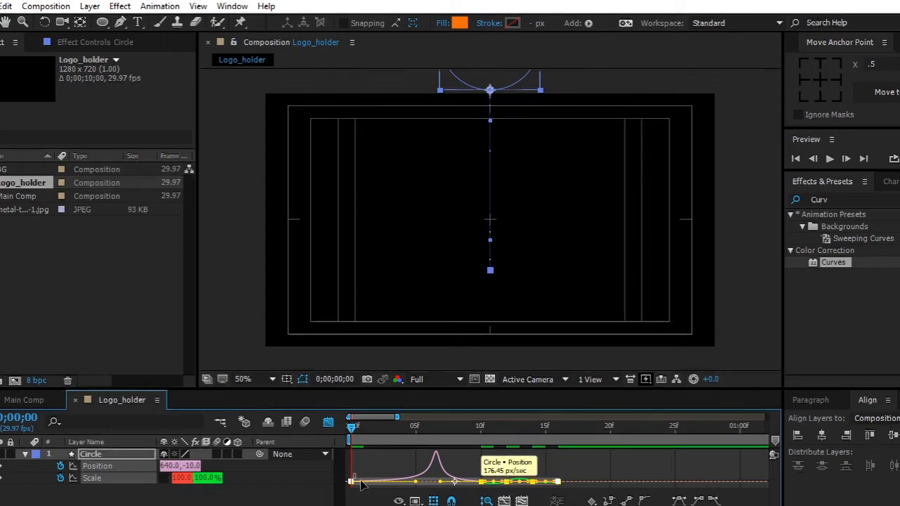
left_click(328, 422)
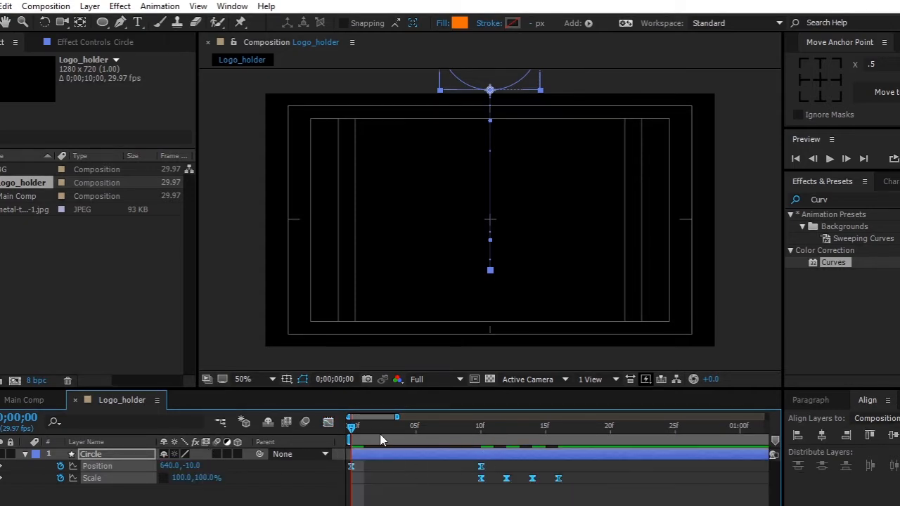
Preview the circle's drop and bounce animation, and collapse the Circle layer's properties
key("space")
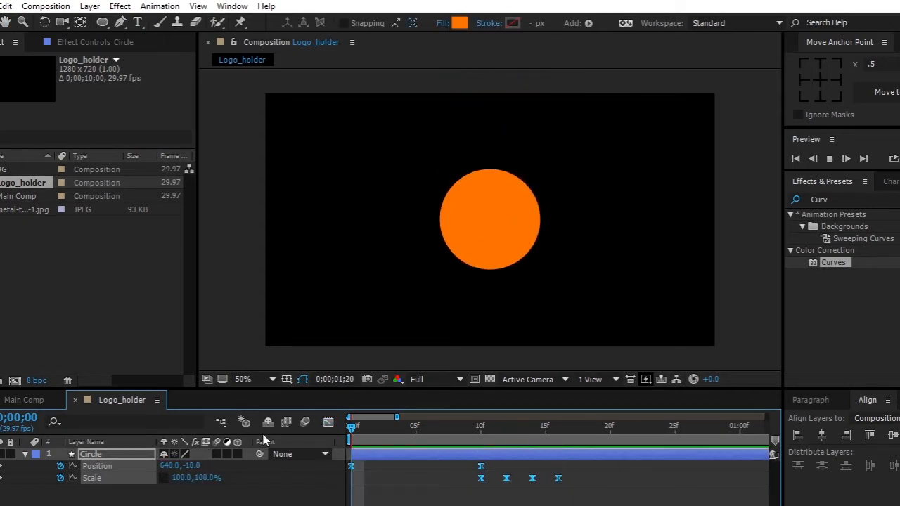
left_click_drag(354, 427, 428, 427)
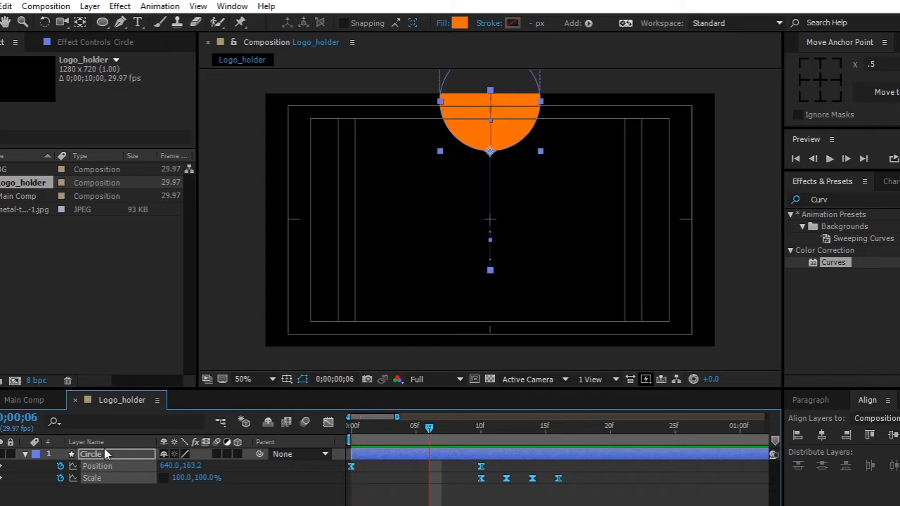
left_click(24, 454)
left_click(28, 492)
Add the Logo_holder composition to Main Comp below the BG layer and preview the result
left_click(24, 399)
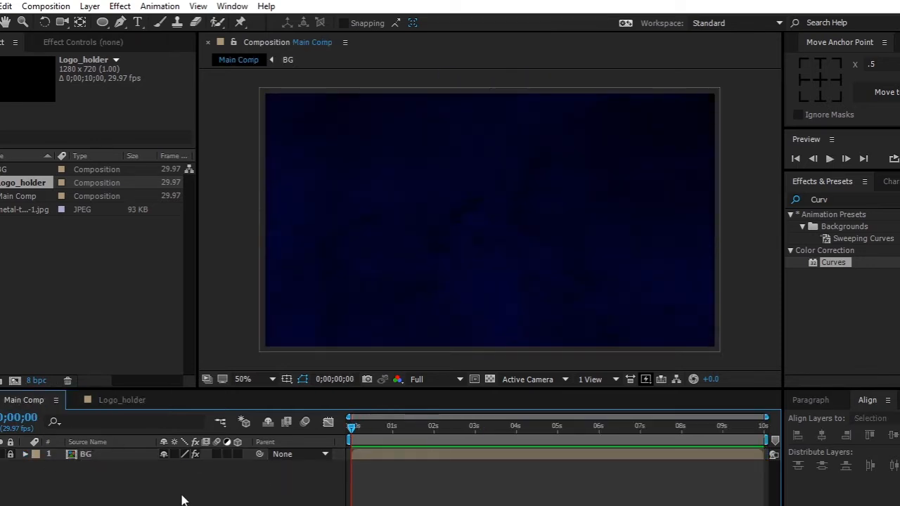
left_click(30, 227)
left_click(22, 183)
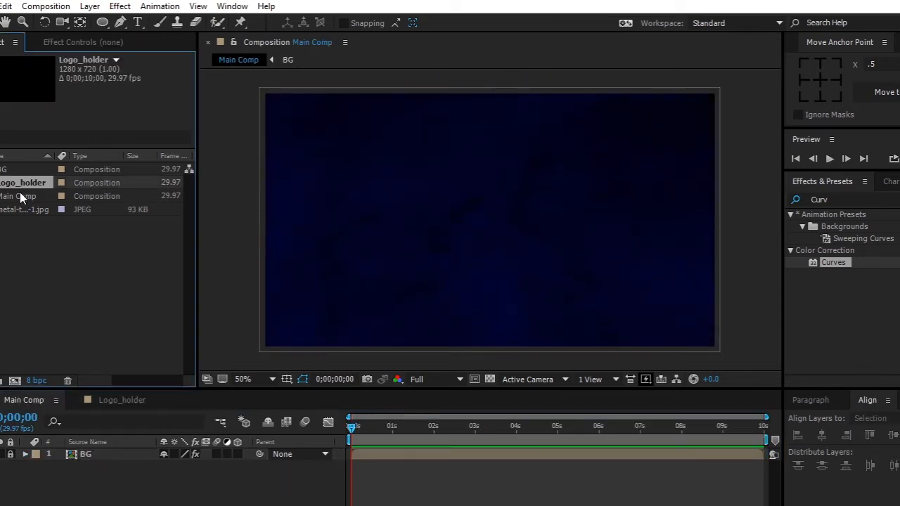
left_click(20, 196)
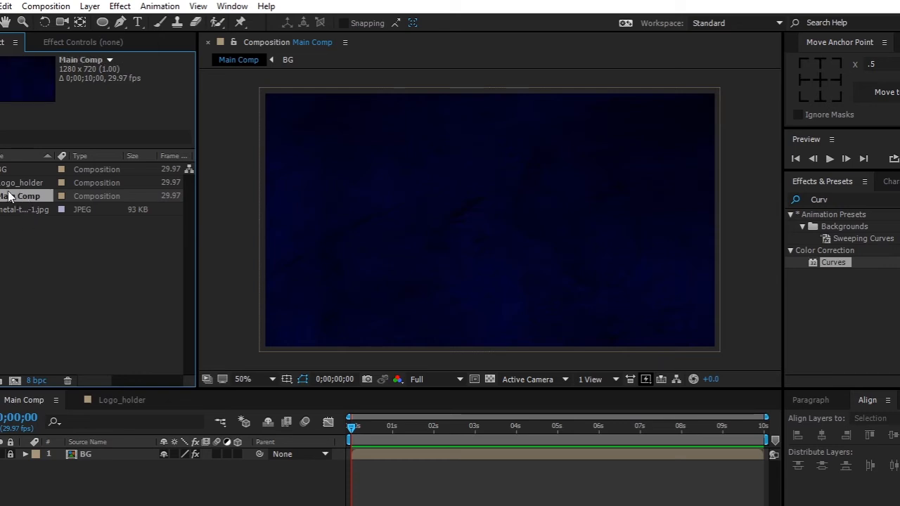
left_click_drag(22, 182, 72, 465)
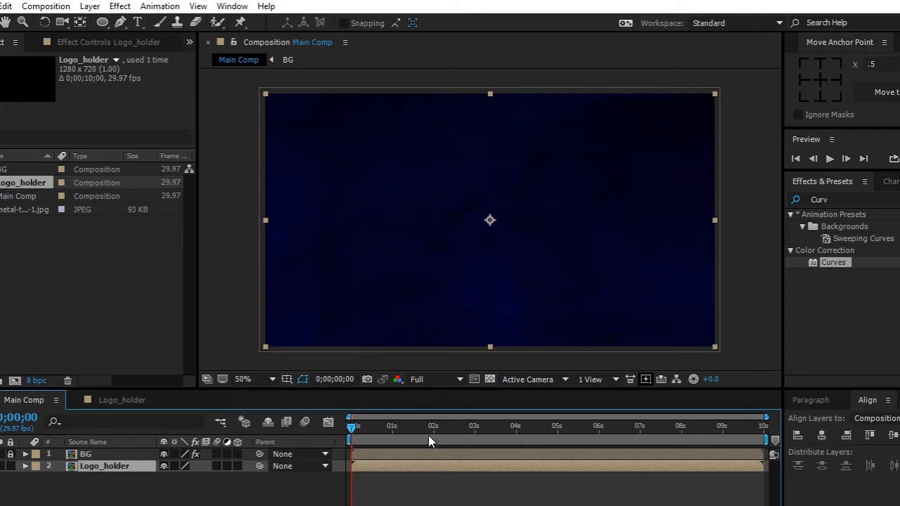
key("space")
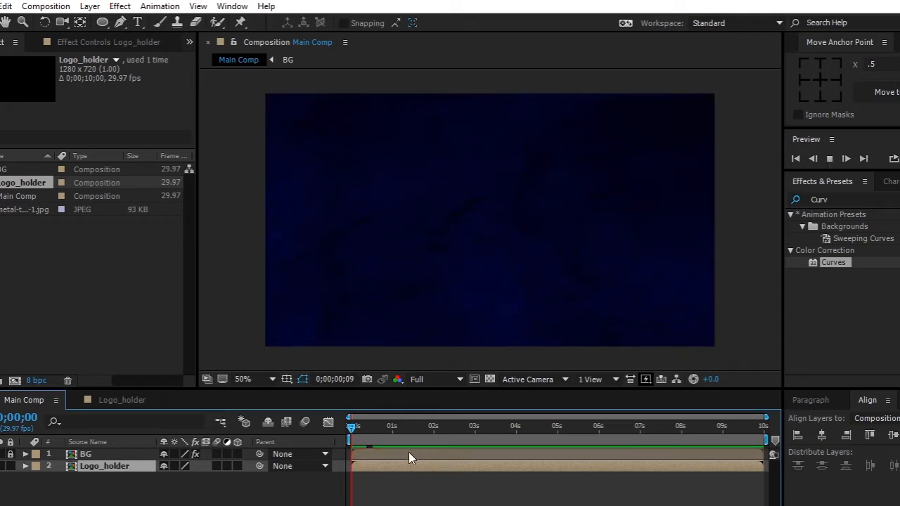
key("space")
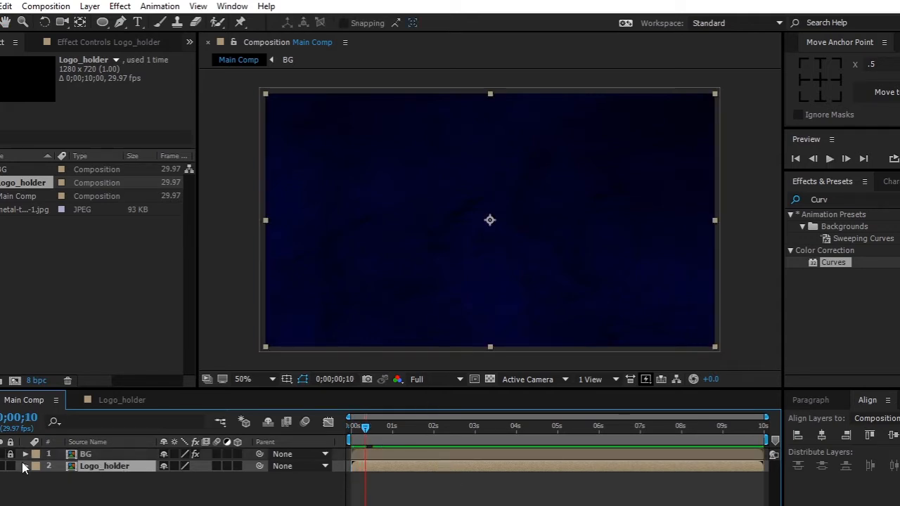
Unlock the BG layer to move it below Logo_holder, lock it again and preview the result
left_click_drag(91, 454, 18, 469)
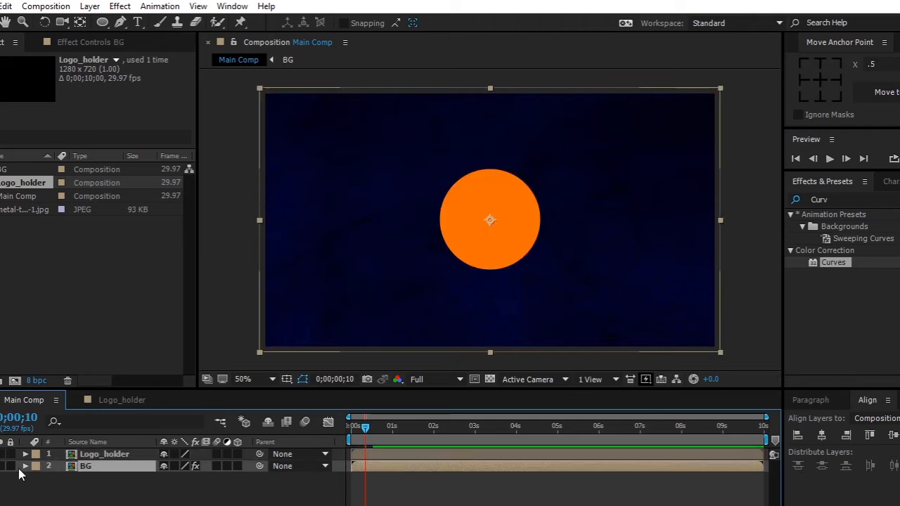
left_click(103, 454)
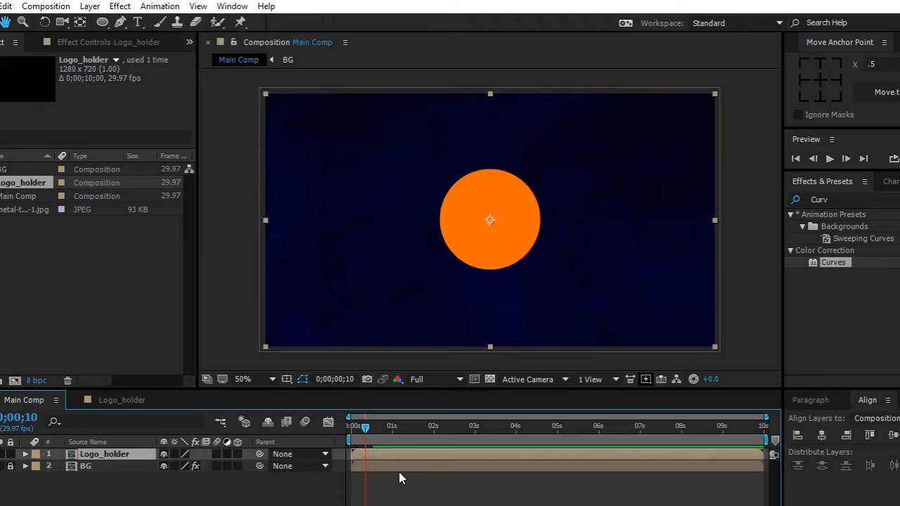
key("space")
key("space")
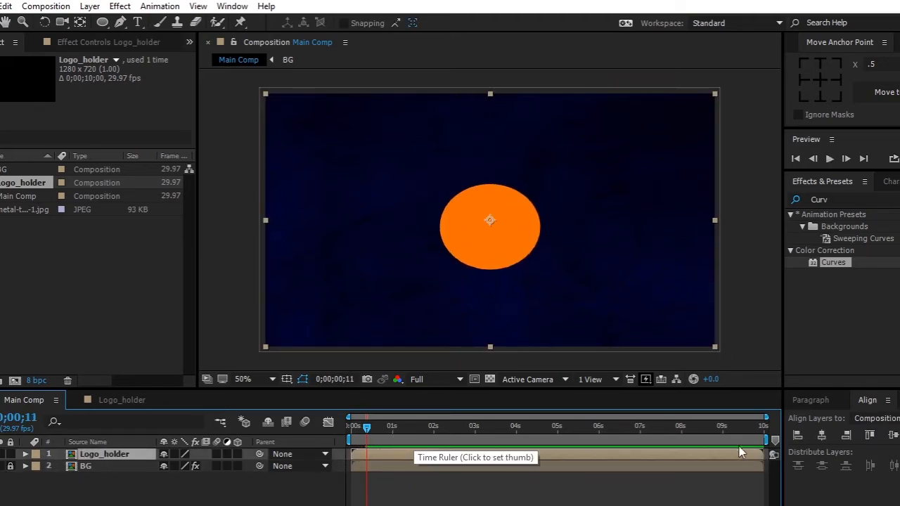
Shorten Main Comp's work area to end just past 1 second and preview it from the first frame
left_click_drag(765, 440, 401, 439)
left_click_drag(346, 429, 342, 430)
key("space")
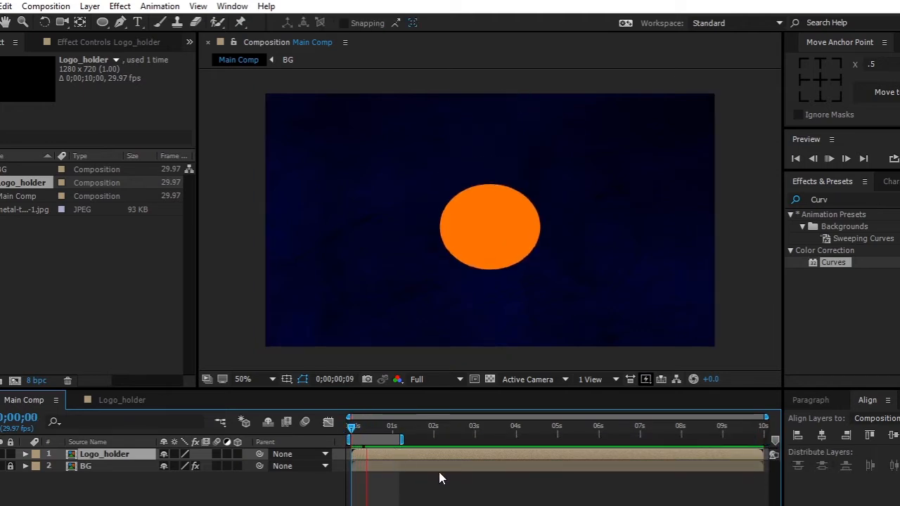
key("space")
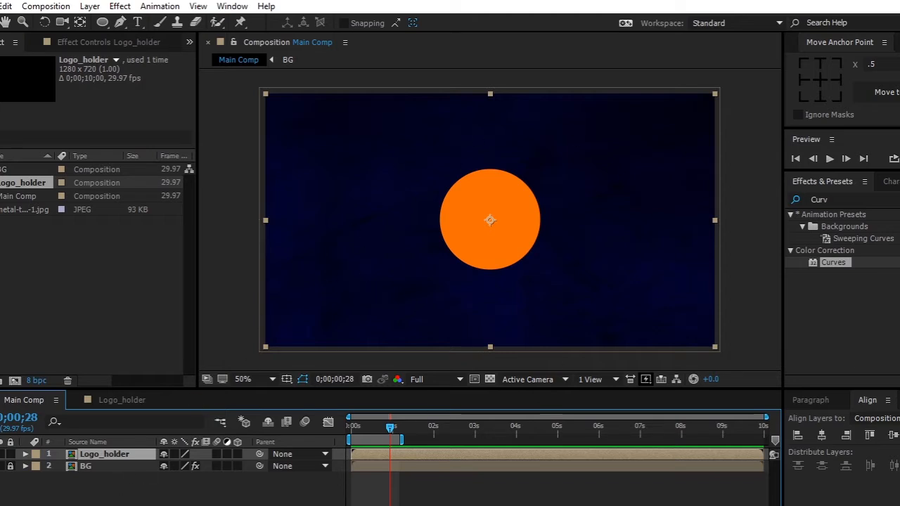
Switch to the video player and examine the logo and surrounding lines at about 1 second in the finished reference render
left_click(470, 504)
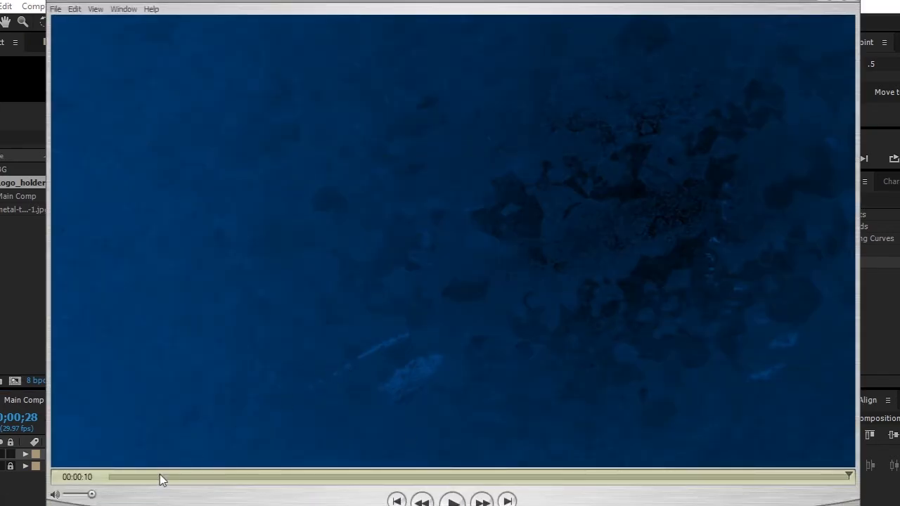
left_click_drag(160, 476, 195, 478)
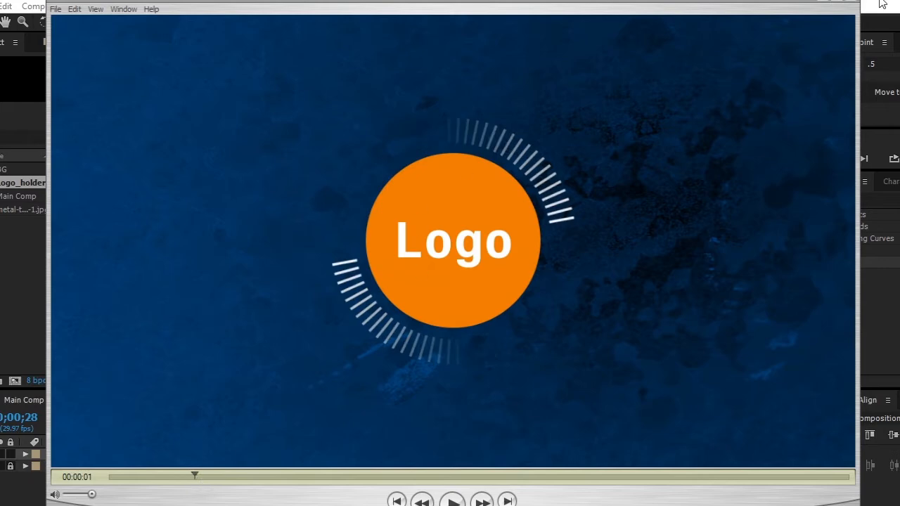
left_click(827, 2)
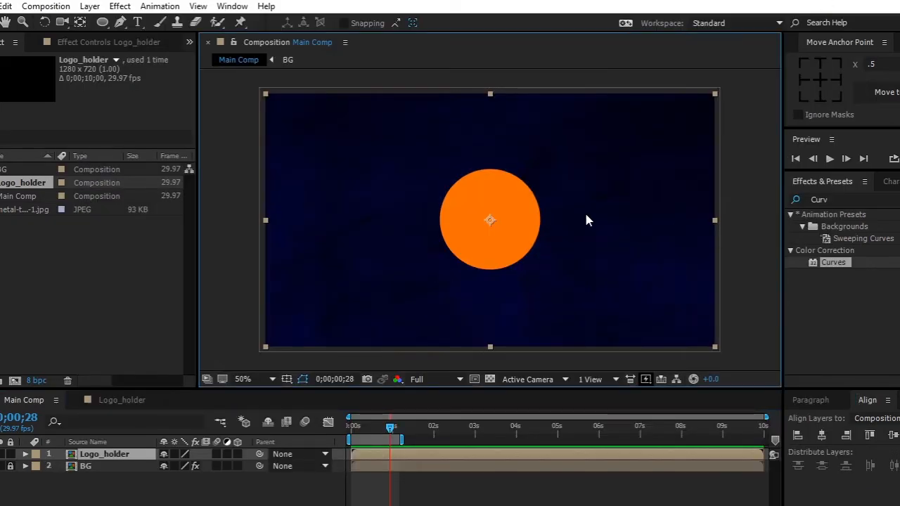
Open the Logo_holder composition from Main Comp and add a new empty shape layer to it
left_click(128, 481)
left_click(119, 457)
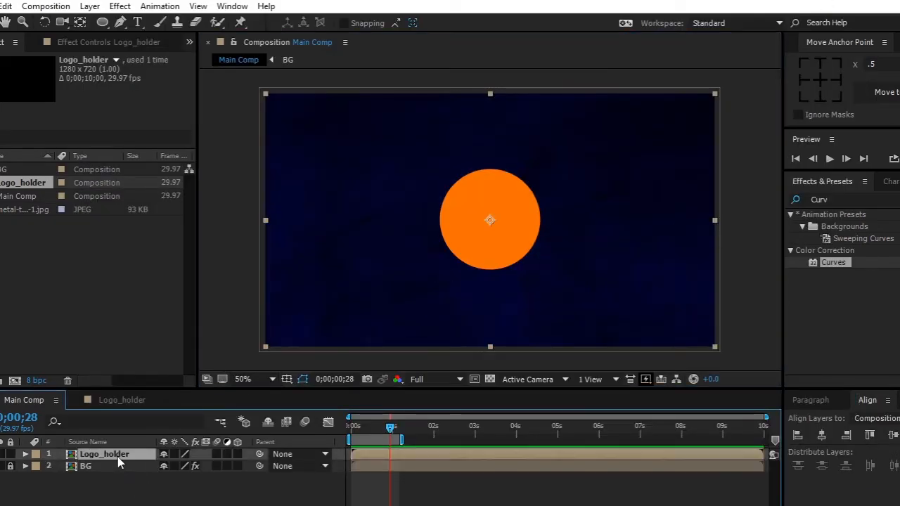
double_click(118, 457)
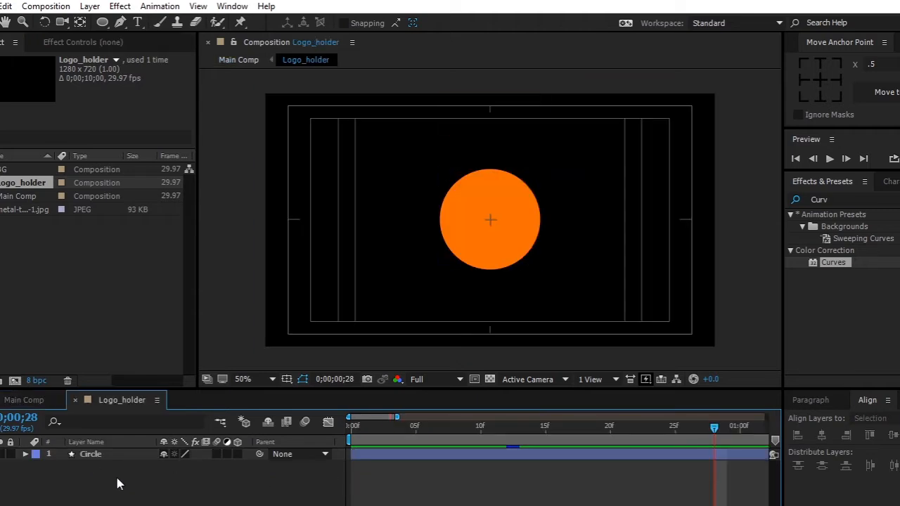
right_click(118, 484)
mouse_move(228, 350)
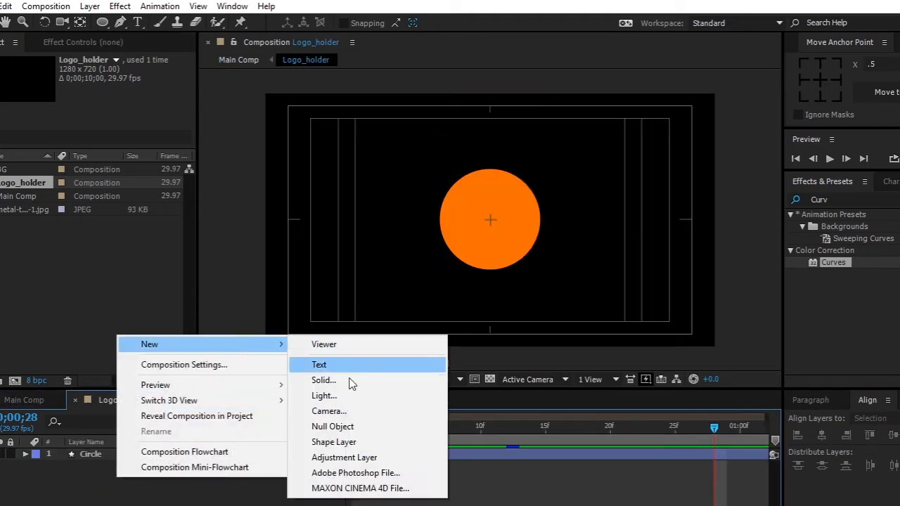
left_click(334, 442)
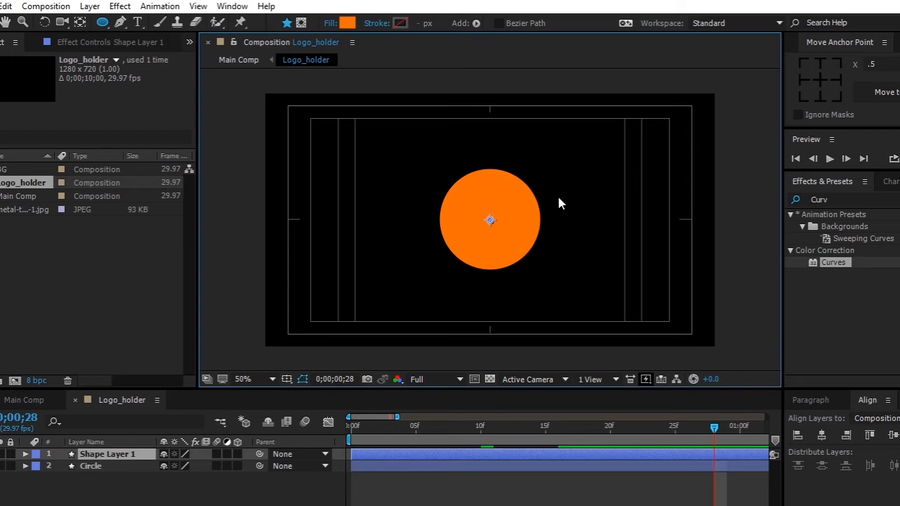
Ready the Pen tool for the new shape layer, with the fill set to None and the stroke to Solid Color
scroll(559, 199, "up", 2)
scroll(559, 199, "down", 1)
key("space")
mouse_move(519, 151)
left_mouse_down()
mouse_move(511, 212)
mouse_move(510, 175)
left_mouse_up()
key("g")
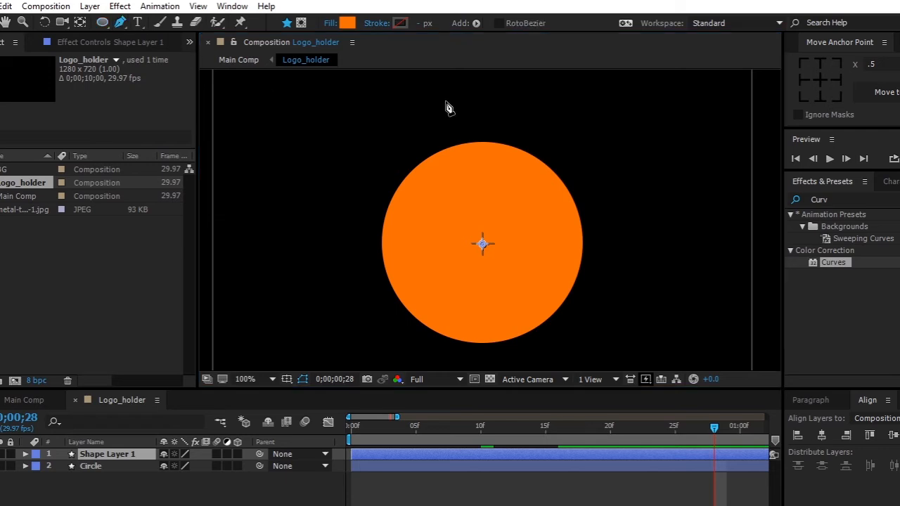
left_click(343, 23)
left_click(378, 215)
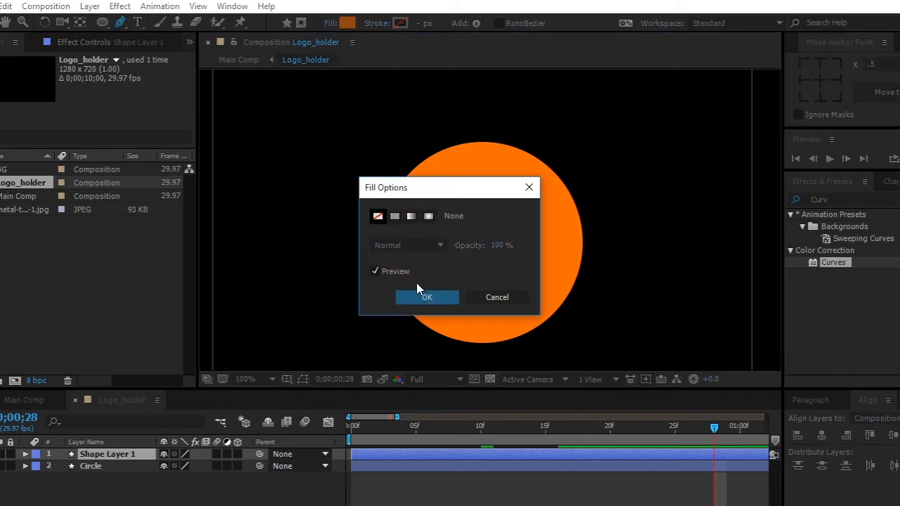
key("Return")
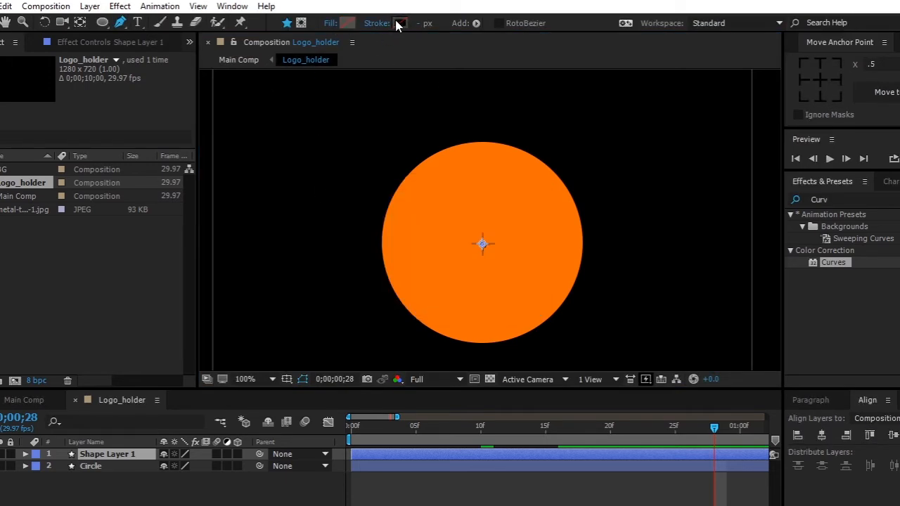
left_click(398, 23)
left_click(394, 216)
left_click(415, 298)
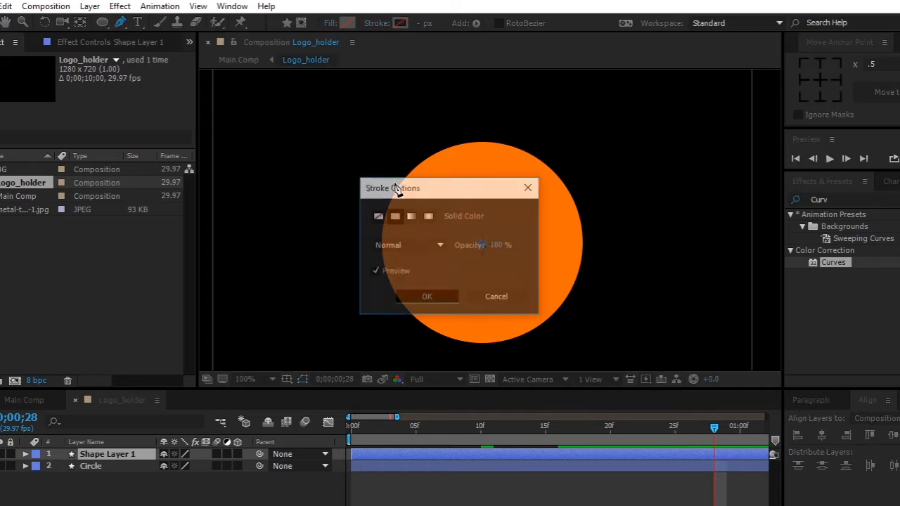
Draw a short vertical line with a white 4 px stroke just above the circle and center the layer's anchor point on it
left_click(475, 99)
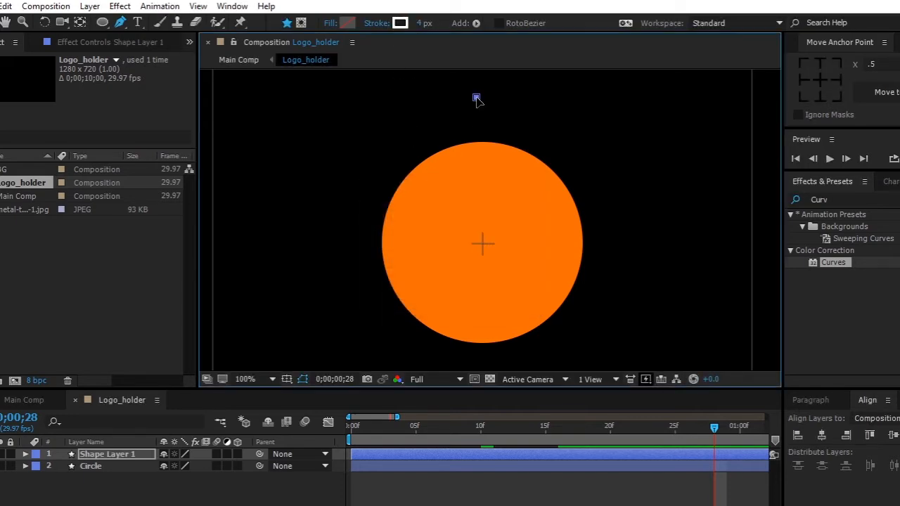
left_click(476, 134)
key("v")
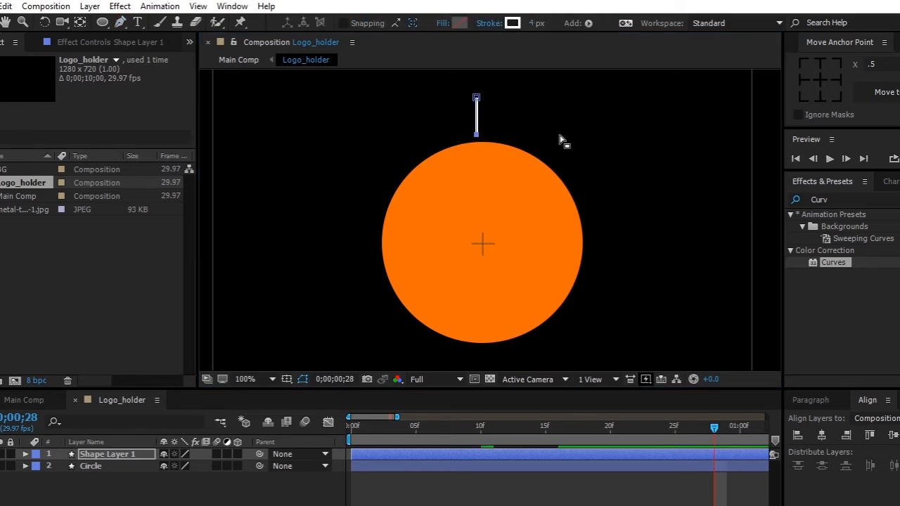
left_click(818, 91)
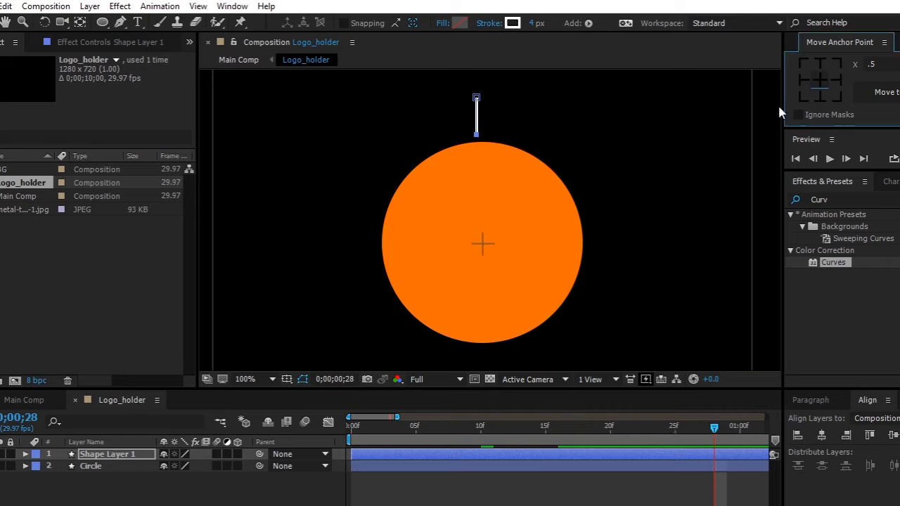
left_click(822, 436)
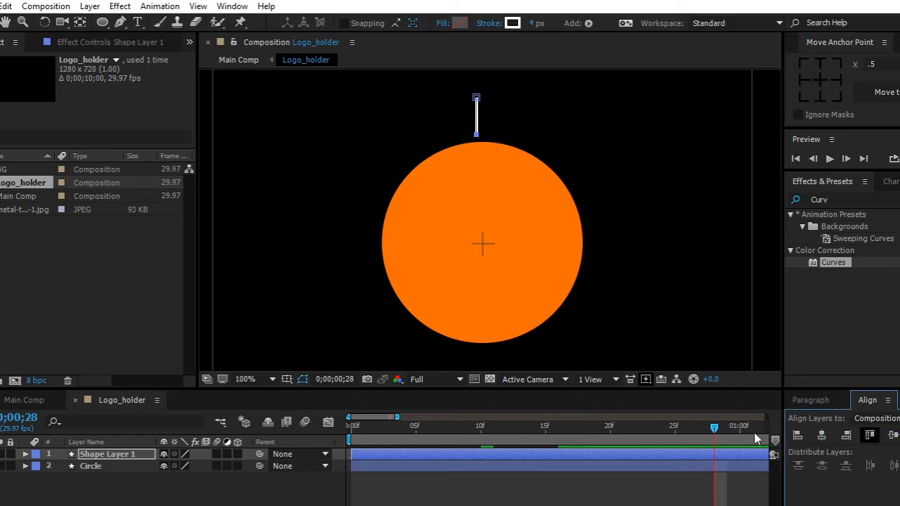
Rename the new shape layer as Line_01
left_click(118, 454)
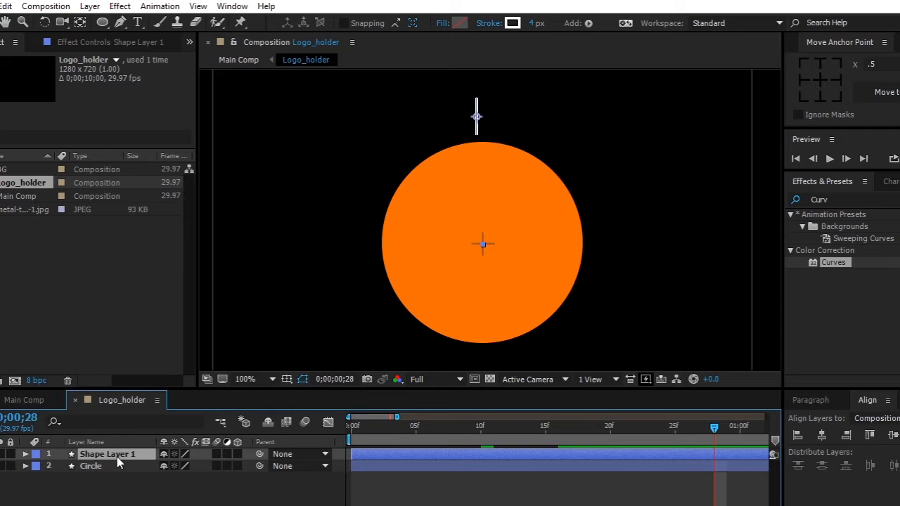
key("Return")
type("Line_01")
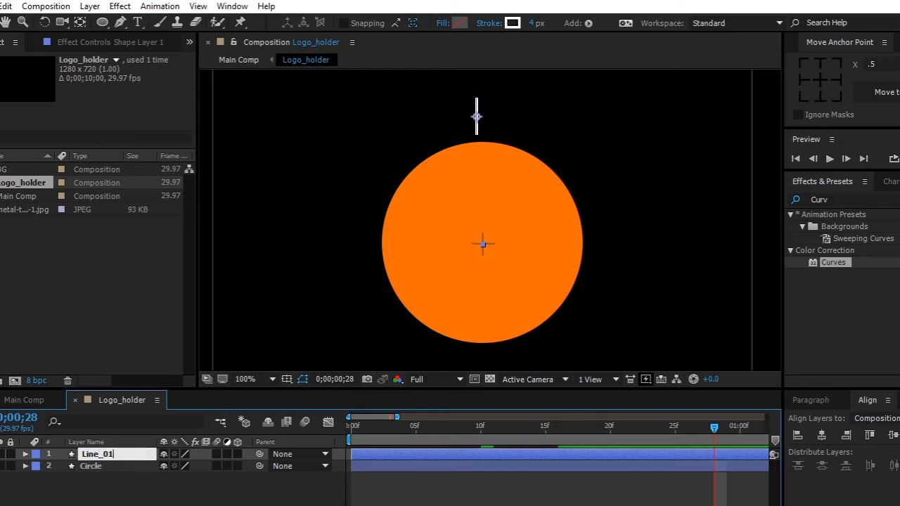
key("Return")
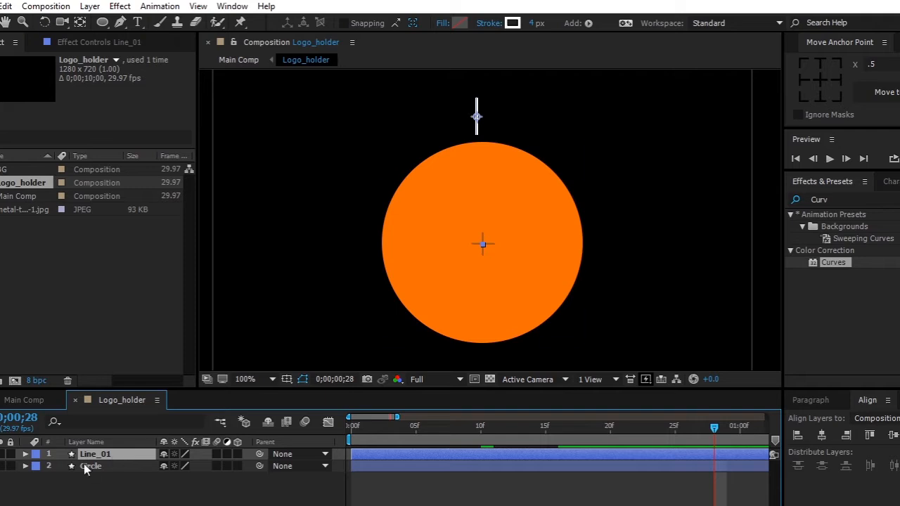
Add a Repeater to the Line_01 layer and set its Copies to 20
left_click(25, 455)
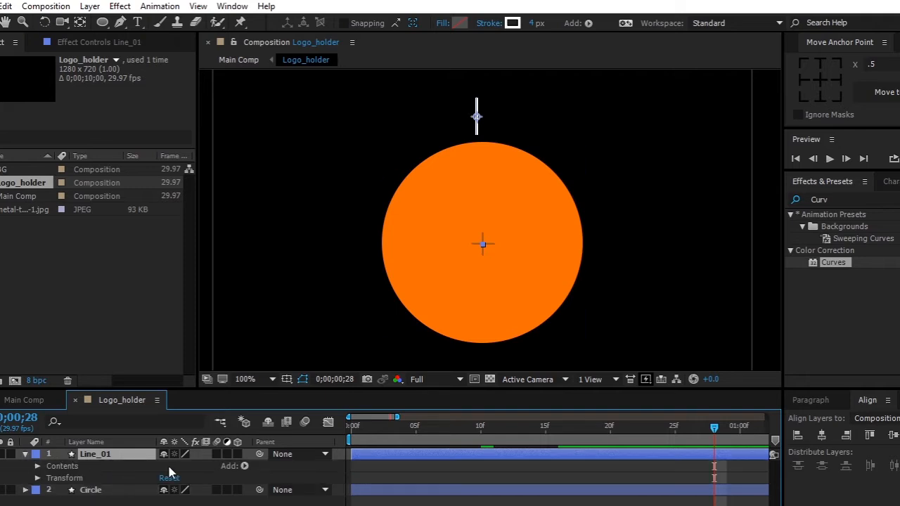
left_click(244, 466)
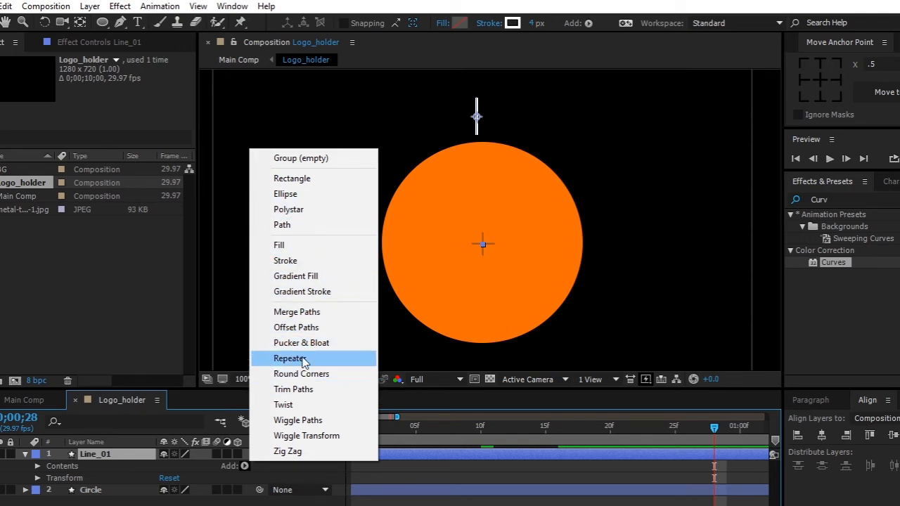
left_click(304, 359)
left_click(51, 489)
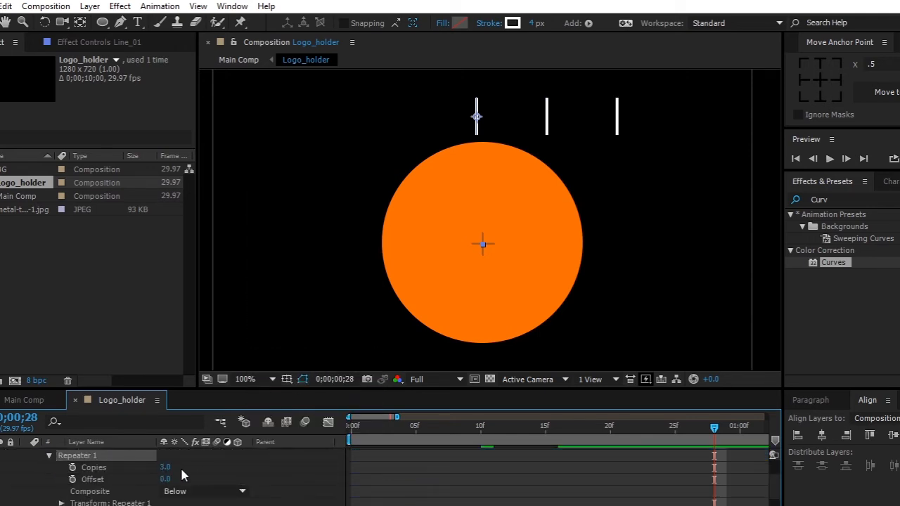
left_click(164, 467)
type("5")
key("Return")
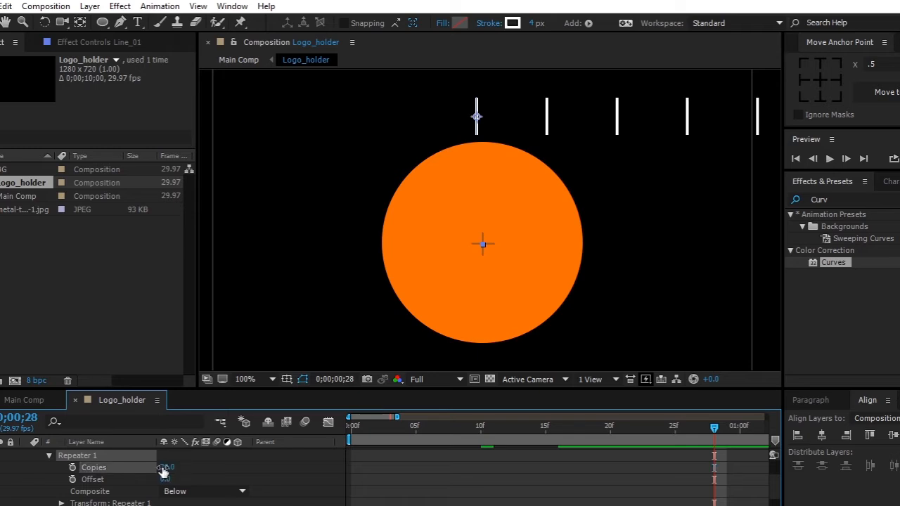
In the Repeater's transform, set the horizontal Position to 0 and the Rotation to 5° so the lines fan around the circle
scroll(208, 472, "down", 1)
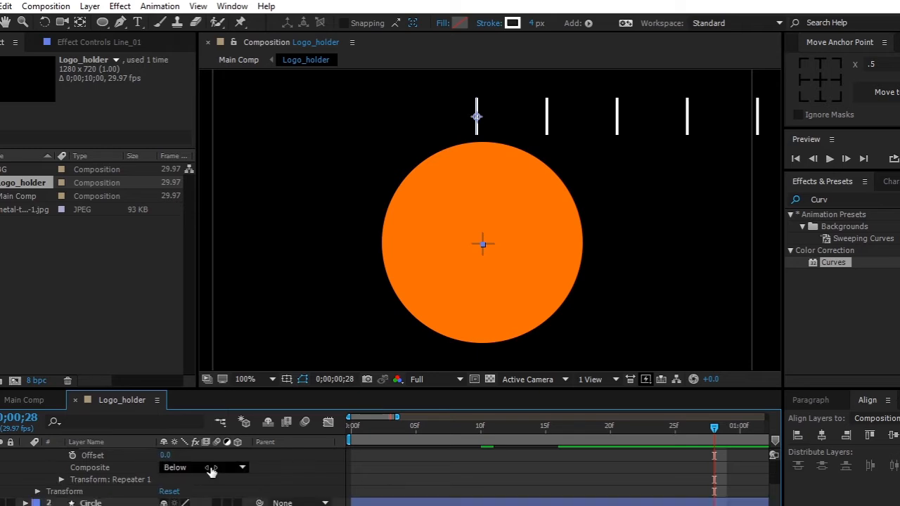
left_click(60, 479)
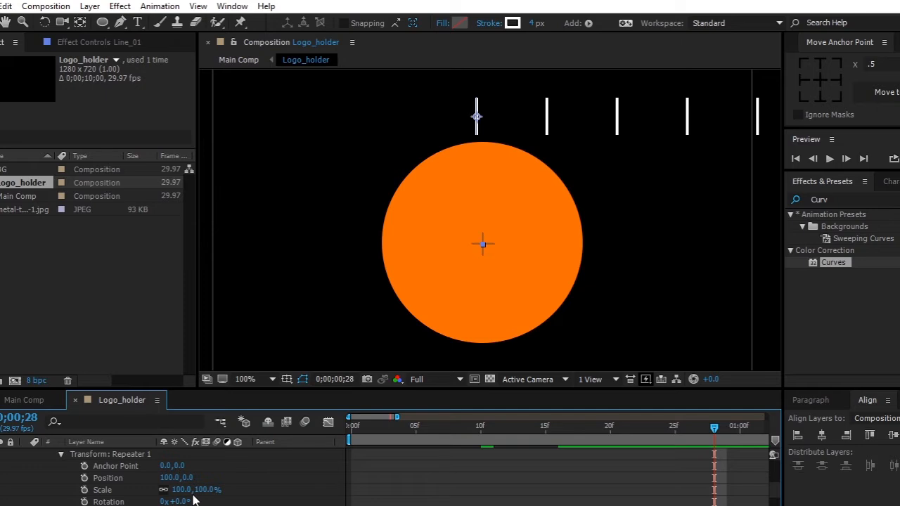
left_click(169, 478)
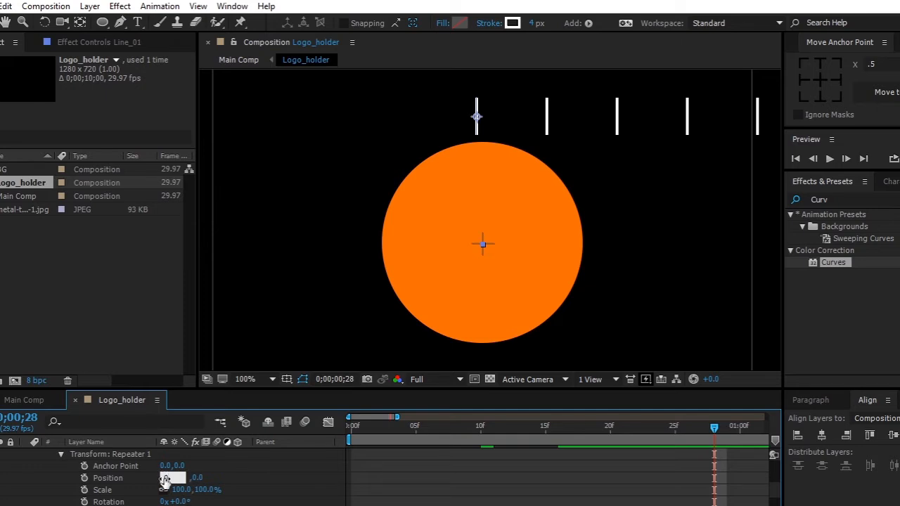
type("0")
key("Return")
scroll(221, 479, "down", 2)
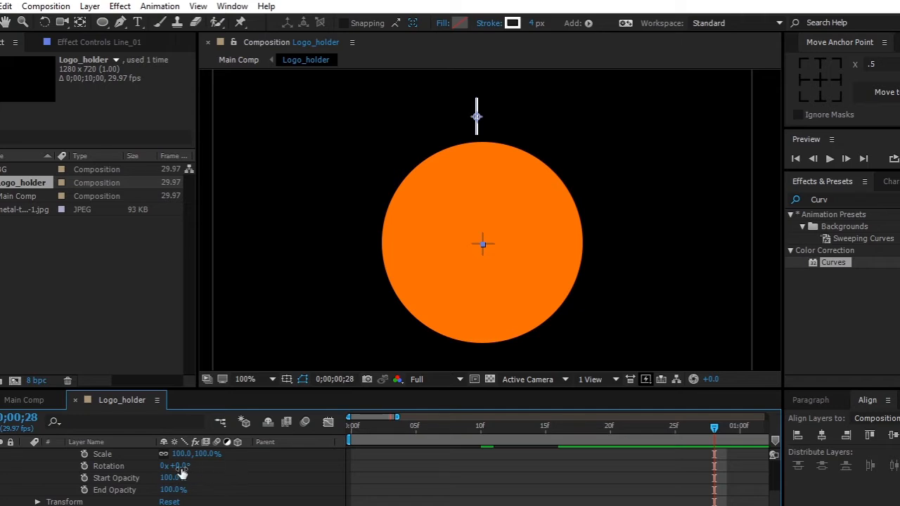
mouse_move(180, 467)
left_mouse_down()
mouse_move(189, 465)
mouse_move(178, 463)
left_mouse_up()
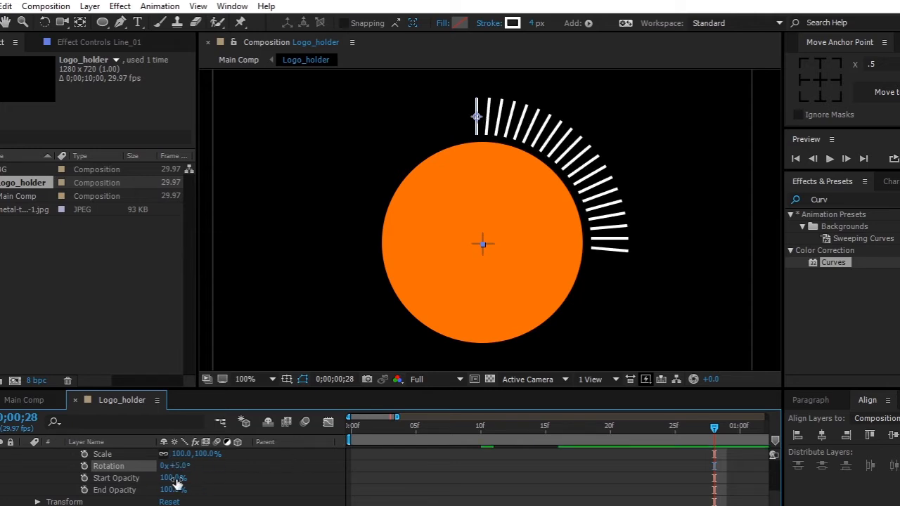
Set the Repeater's Start Opacity to 0% and collapse the Line_01 layer's properties, keeping the layer selected
left_click_drag(173, 478, 78, 480)
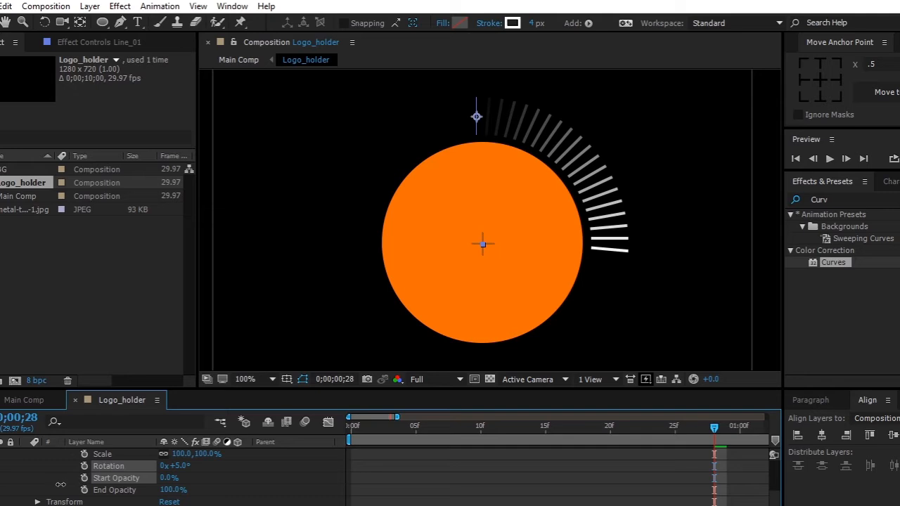
scroll(102, 456, "up", 5)
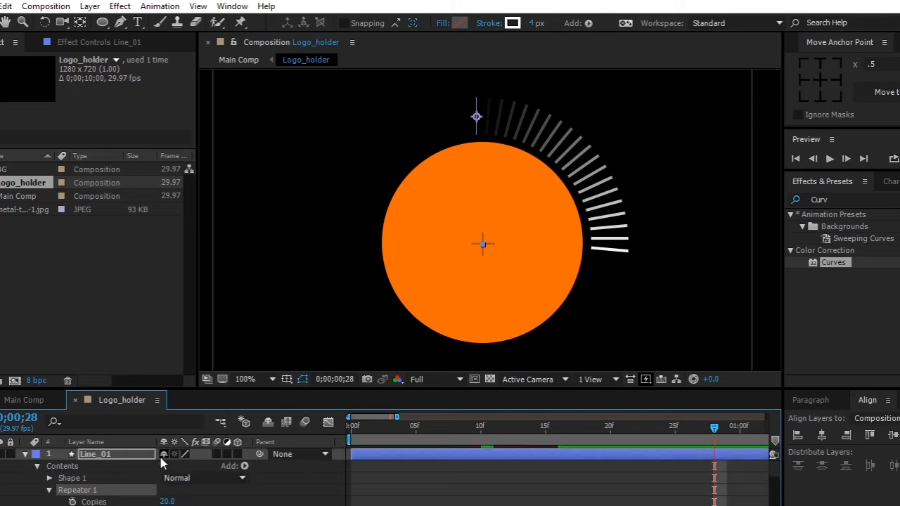
left_click(25, 454)
left_click(77, 482)
left_click(104, 456)
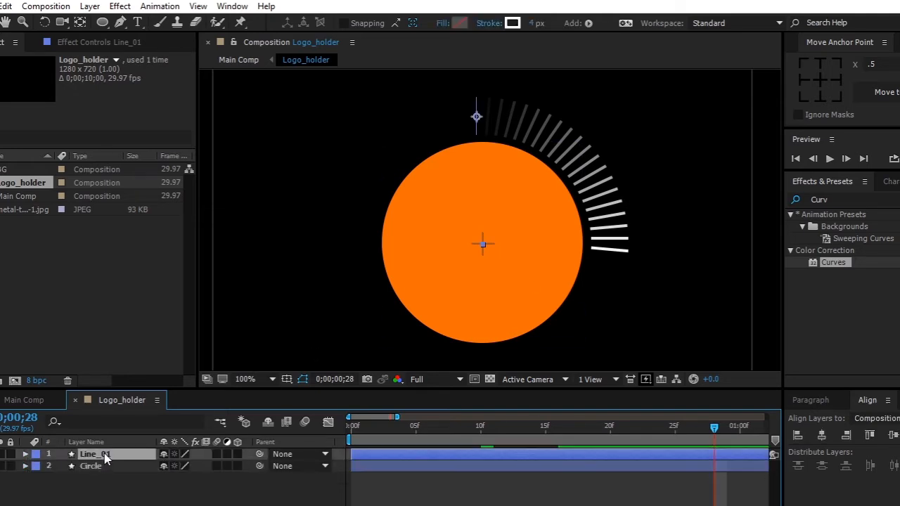
Duplicate the Line_01 layer and centre the anchor point of the Line_02 copy on its group of lines
key("ctrl+d")
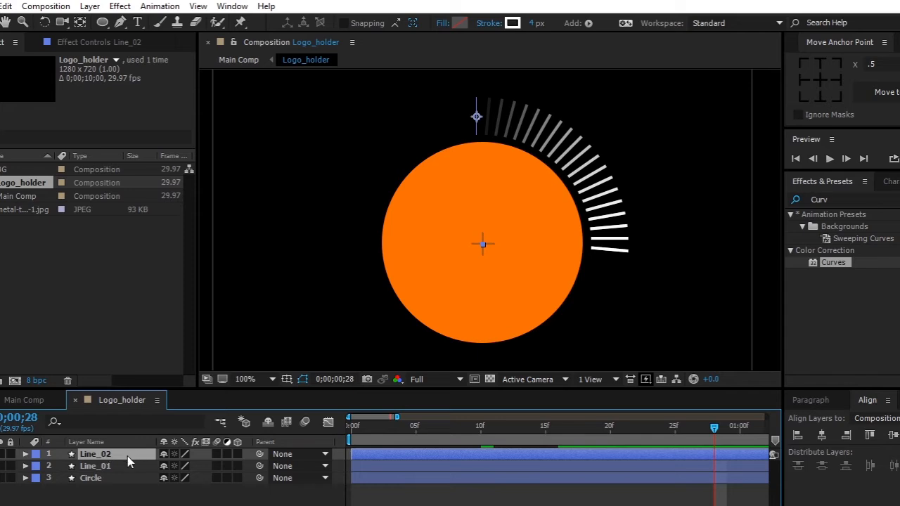
key("r")
left_click_drag(181, 472, 210, 462)
key("ctrl+z")
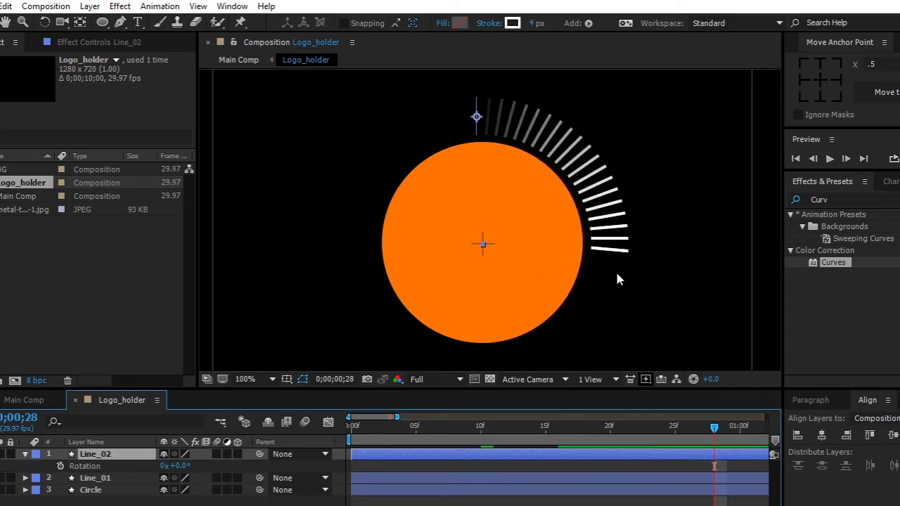
left_click(804, 96)
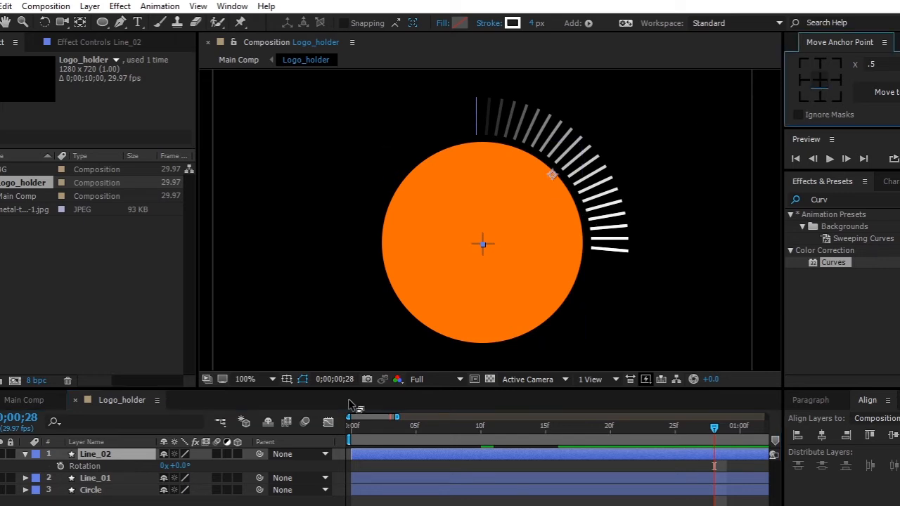
left_click_drag(177, 466, 205, 465)
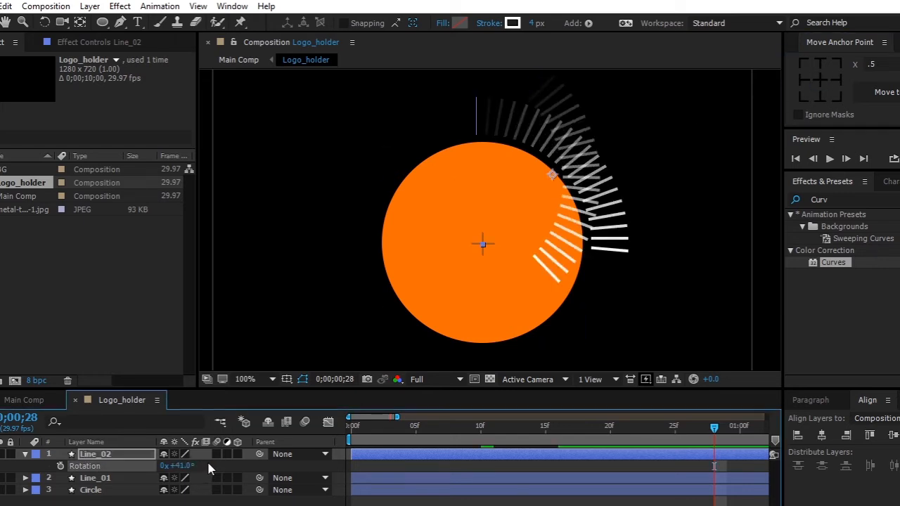
key("ctrl+z")
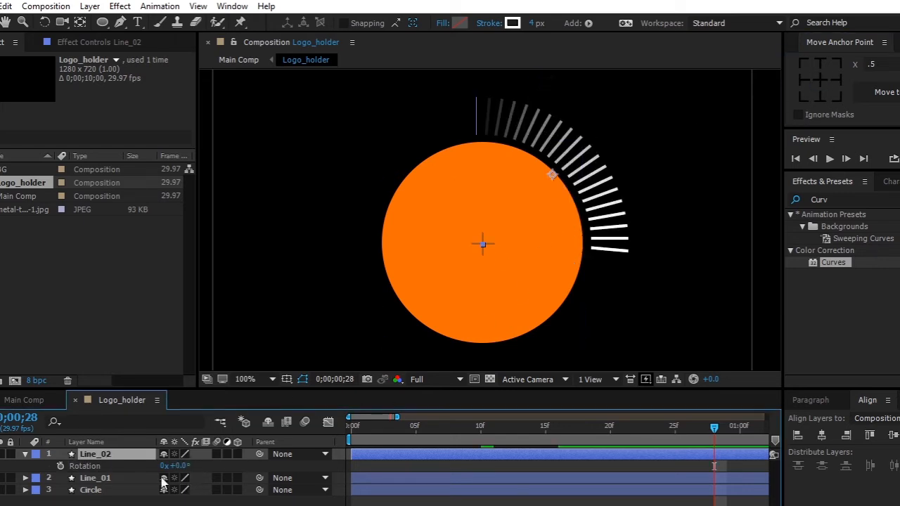
left_click(25, 454)
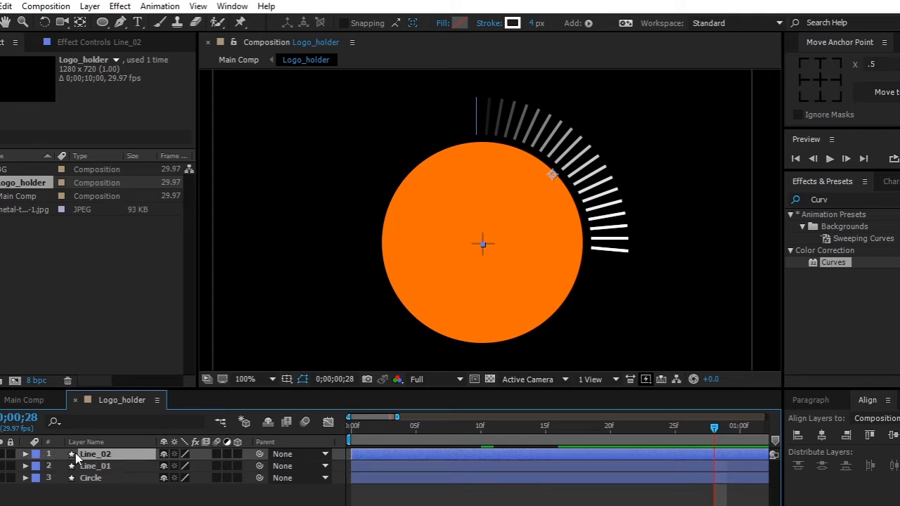
In the Line_02 layer's contents, set the Rotation in Shape 1's transform to 173° so its lines sit opposite the first set
left_click(26, 456)
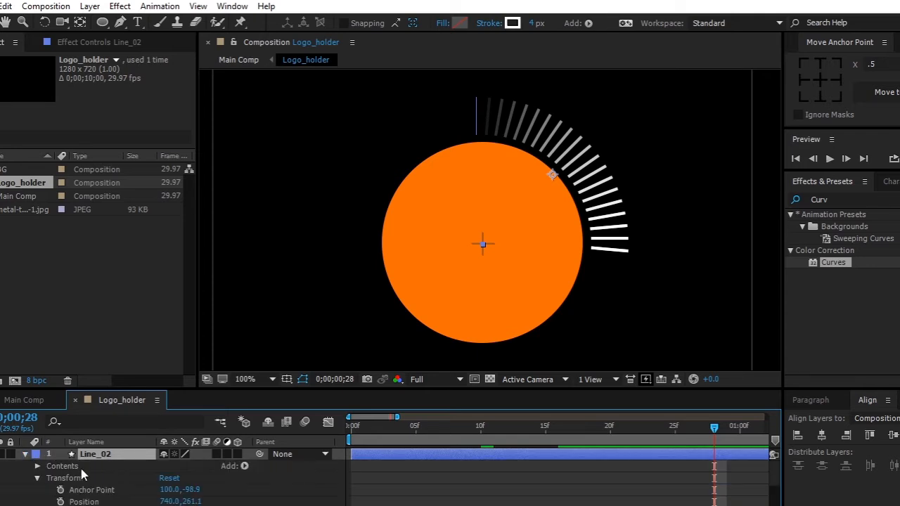
left_click_drag(266, 391, 267, 330)
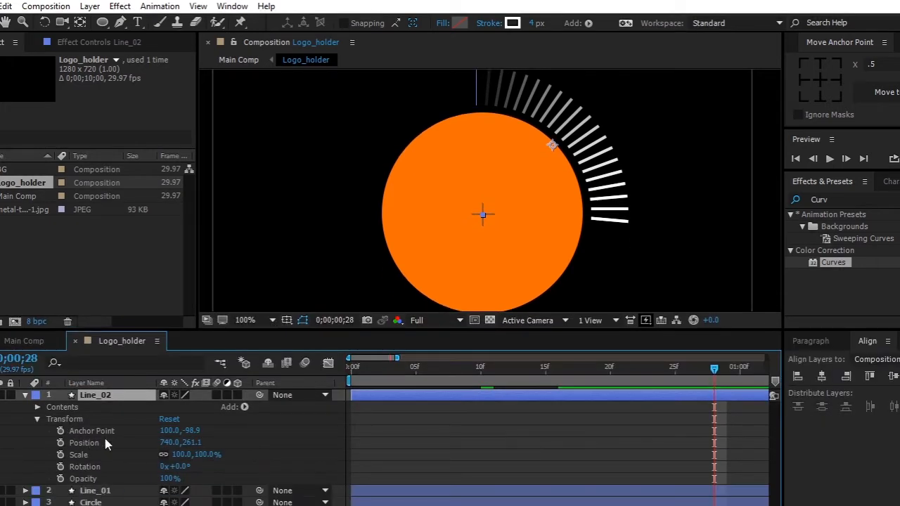
left_click(37, 419)
left_click(37, 406)
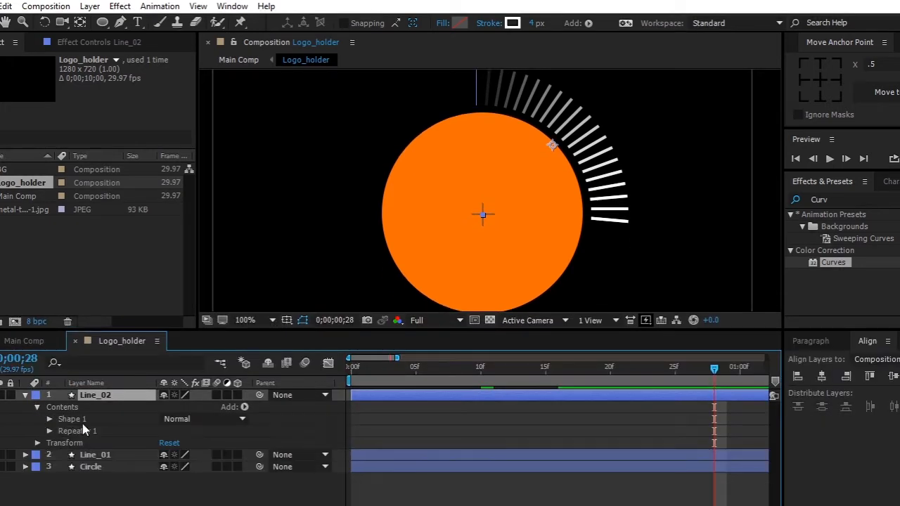
left_click(49, 419)
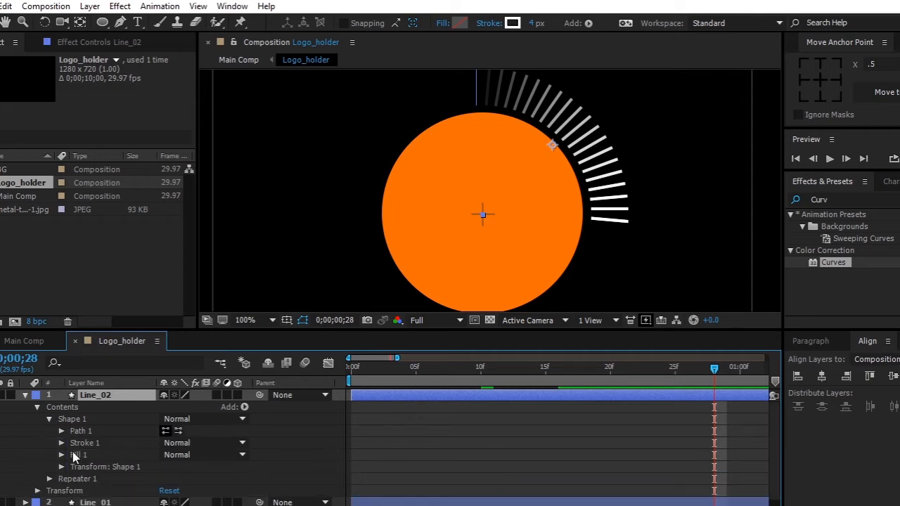
left_click(61, 467)
scroll(118, 470, "down", 2)
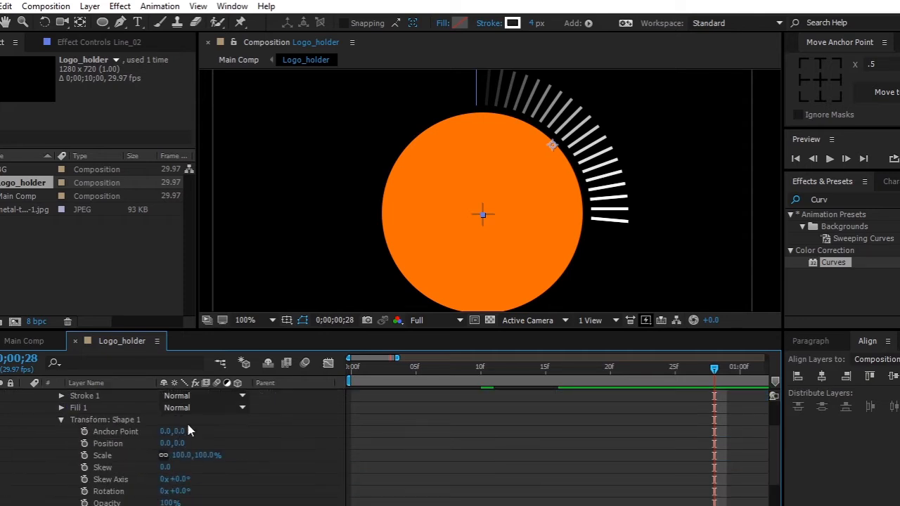
scroll(191, 422, "down", 2)
scroll(193, 424, "up", 1)
left_click_drag(179, 491, 297, 484)
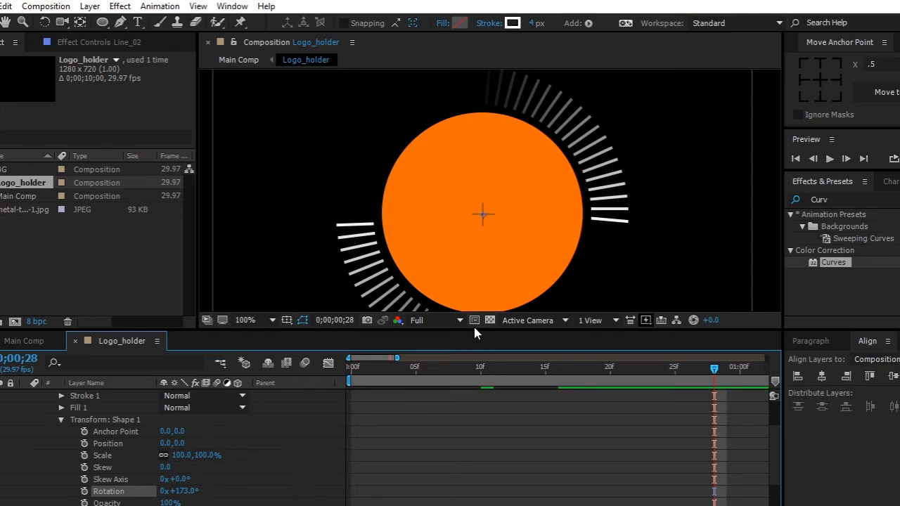
left_click_drag(464, 328, 458, 425)
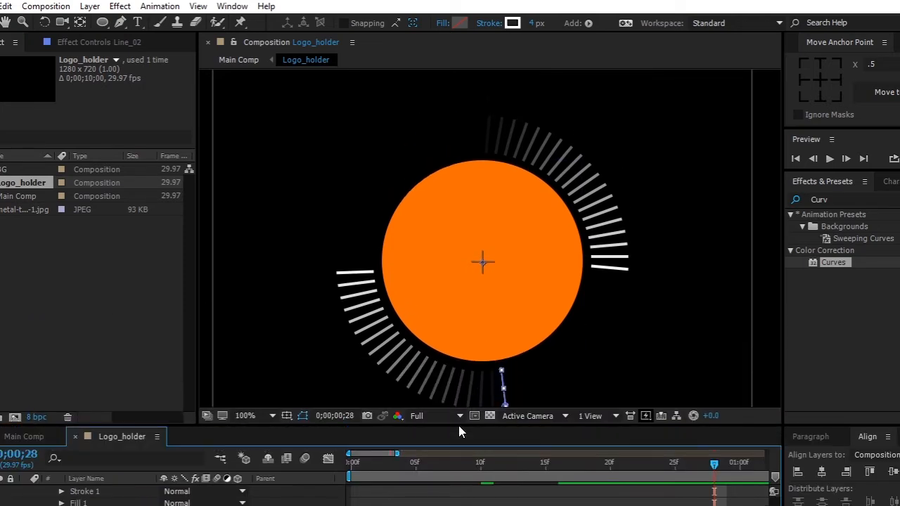
key("comma")
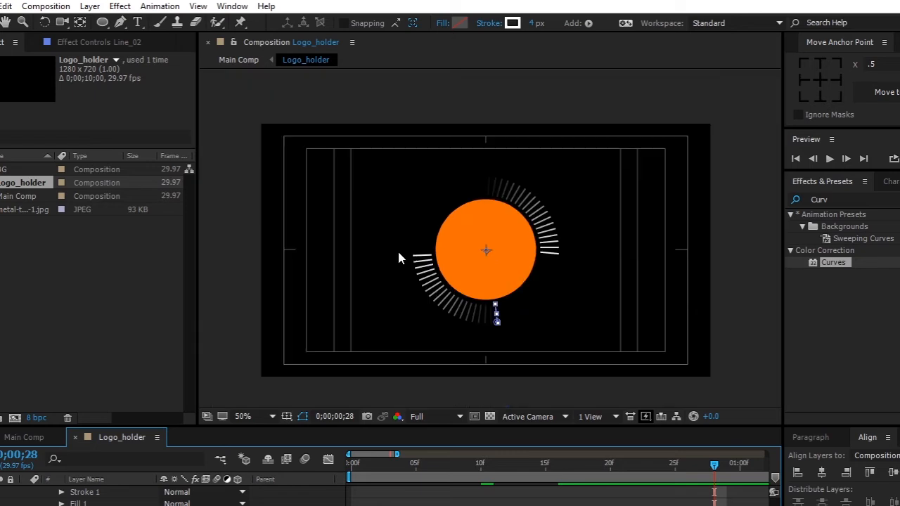
left_click(241, 311)
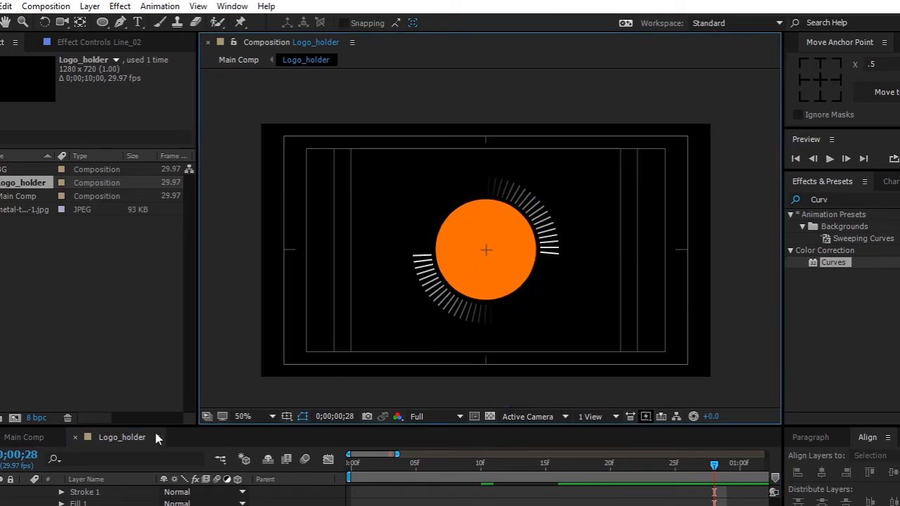
Collapse the Line_02 properties and pre-compose the Line_01 and Line_02 layers into a new composition named Outer_circle
left_click_drag(260, 425, 267, 328)
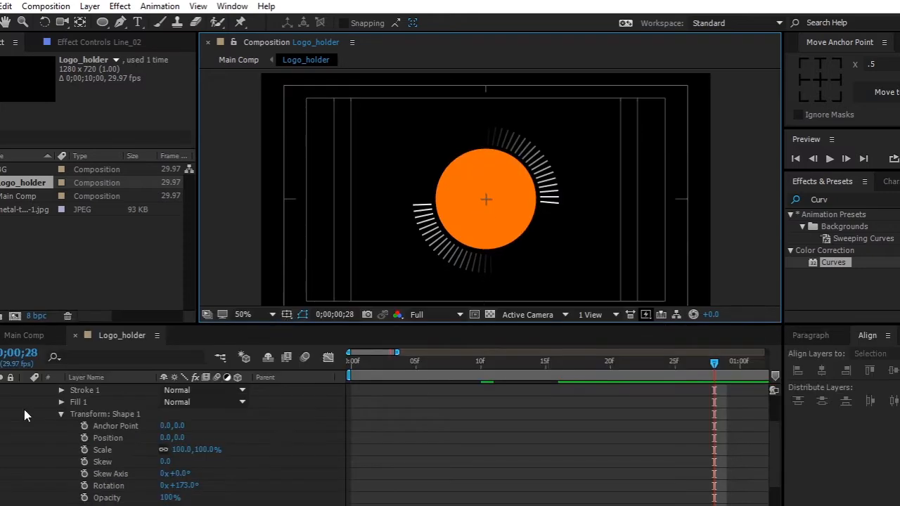
scroll(14, 414, "up", 2)
left_click(25, 390)
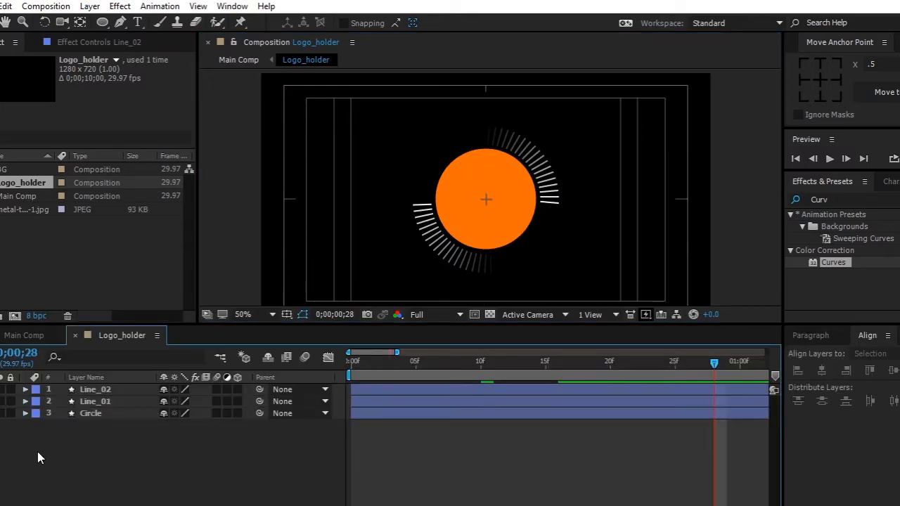
left_click(91, 400)
left_click(104, 390, "ctrl")
right_click(104, 391)
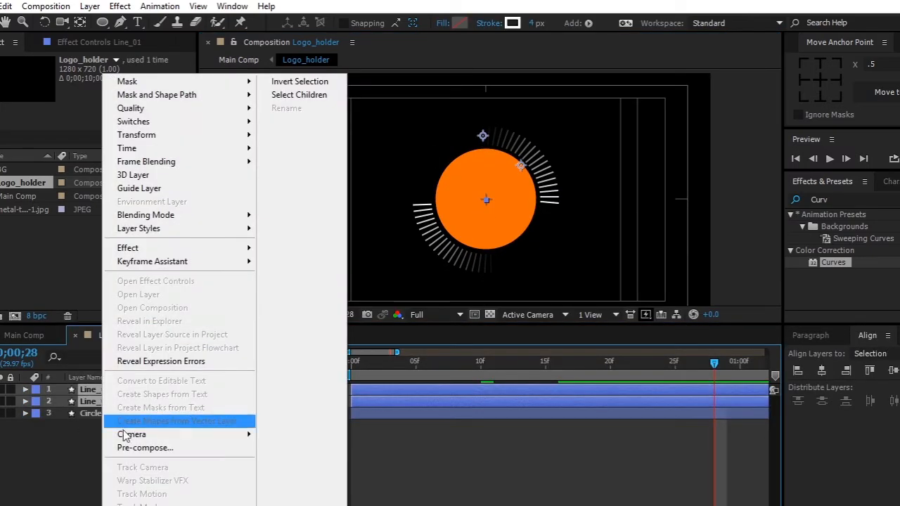
left_click(141, 448)
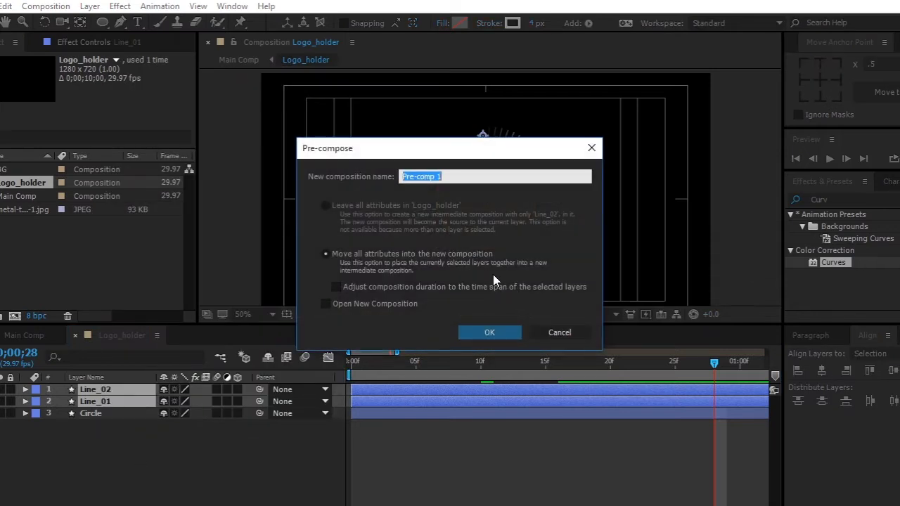
type("Outer_circle")
key("Return")
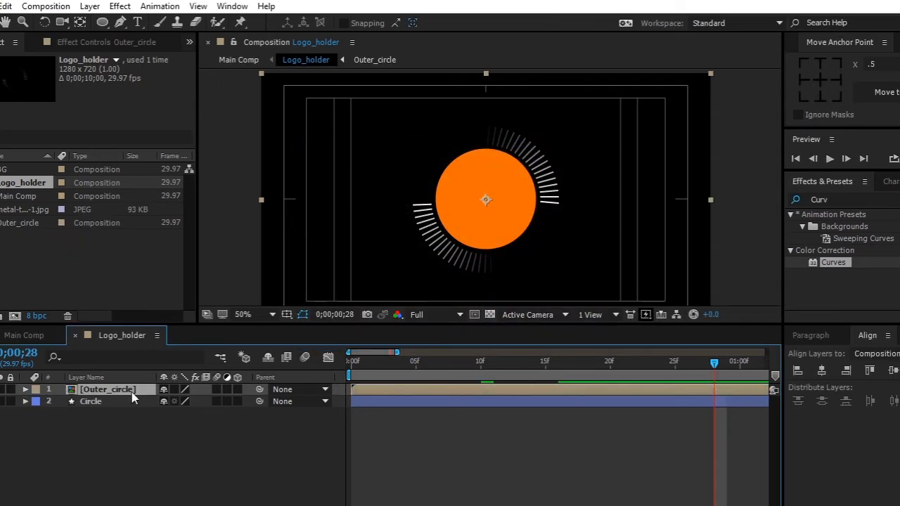
Add the expression time*150 to the Rotation of the Outer_circle layer and preview the spinning lines
key("r")
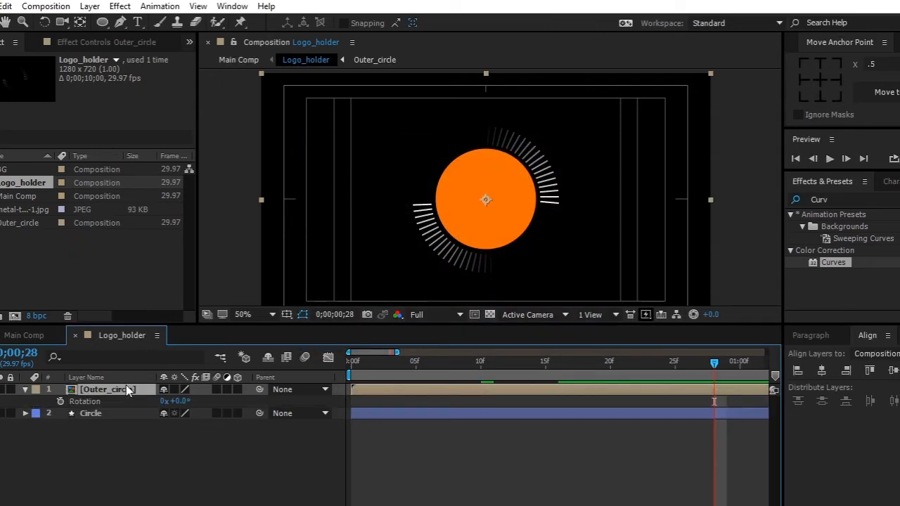
left_click(60, 401)
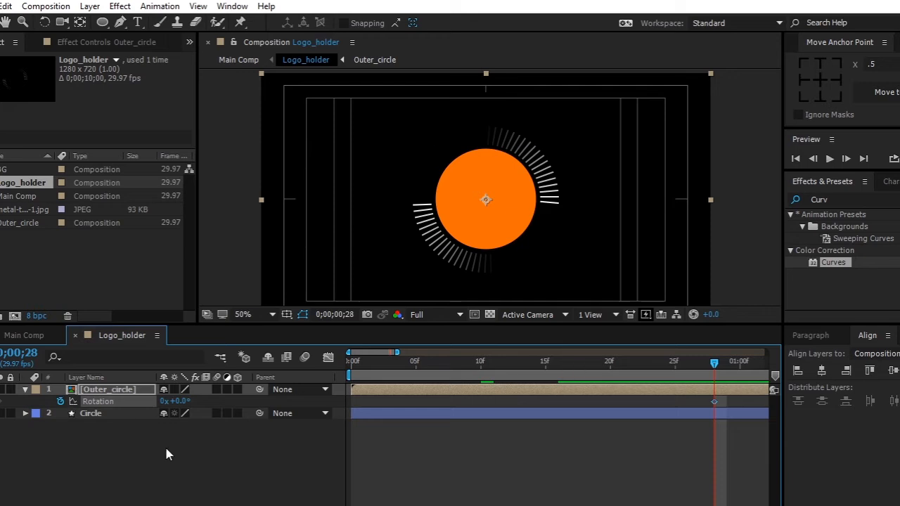
left_click(60, 401)
left_click(115, 390)
left_click_drag(714, 362, 350, 396)
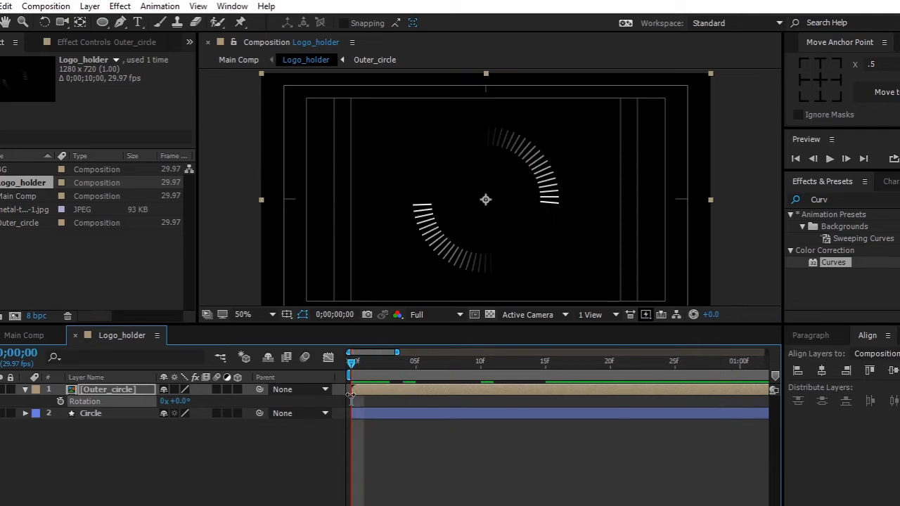
left_click_drag(351, 363, 402, 363)
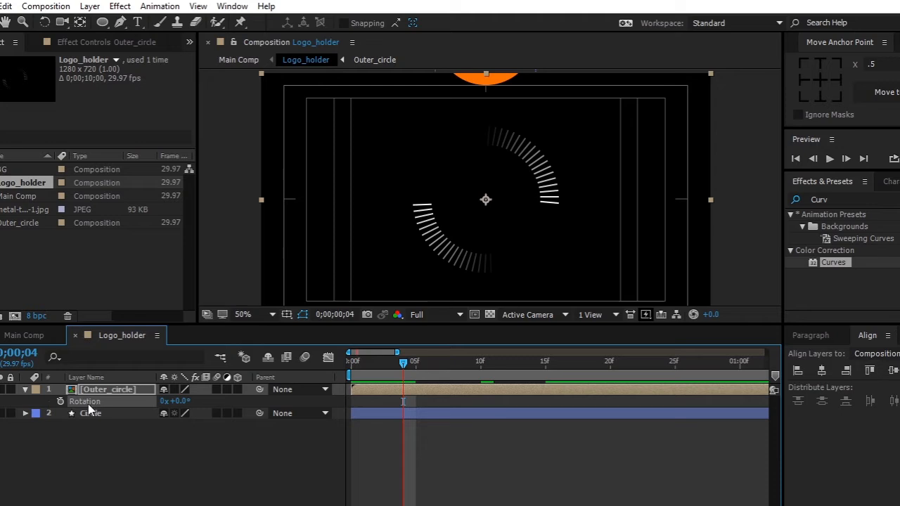
left_click(60, 401, "alt")
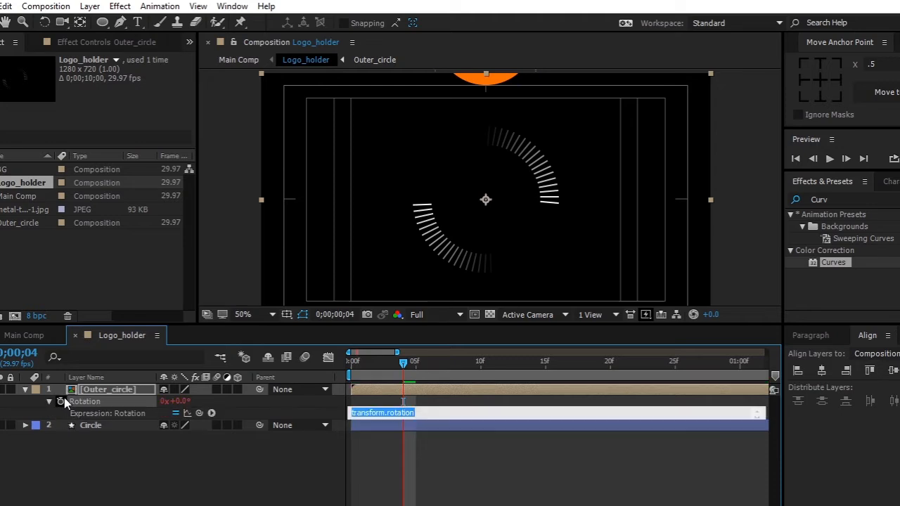
type("time*150")
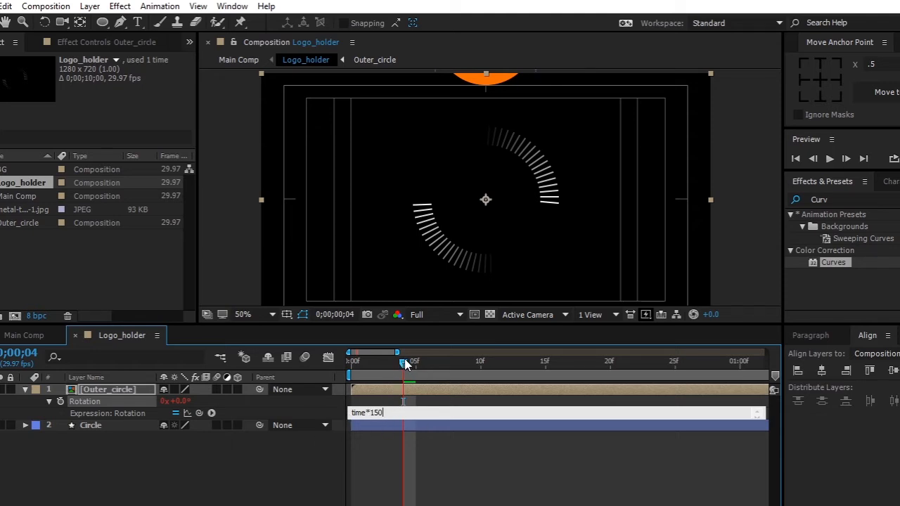
left_click(518, 435)
key("space")
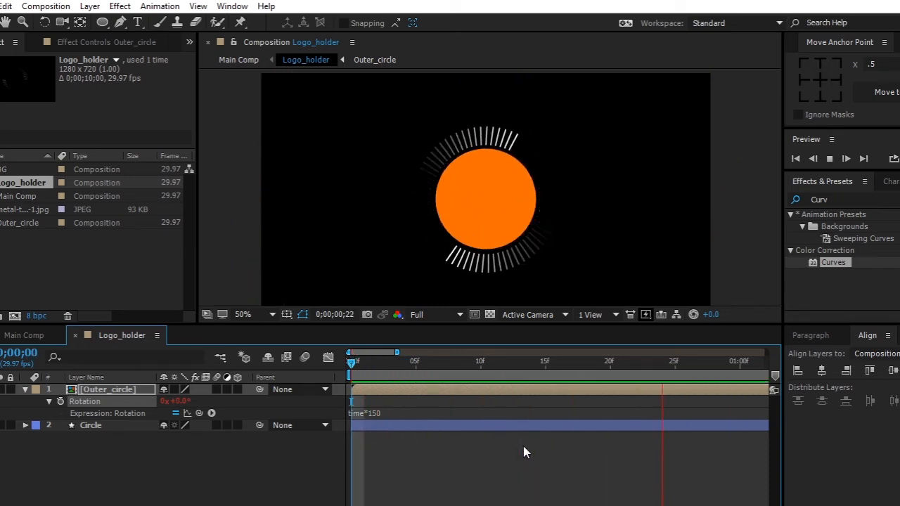
key("space")
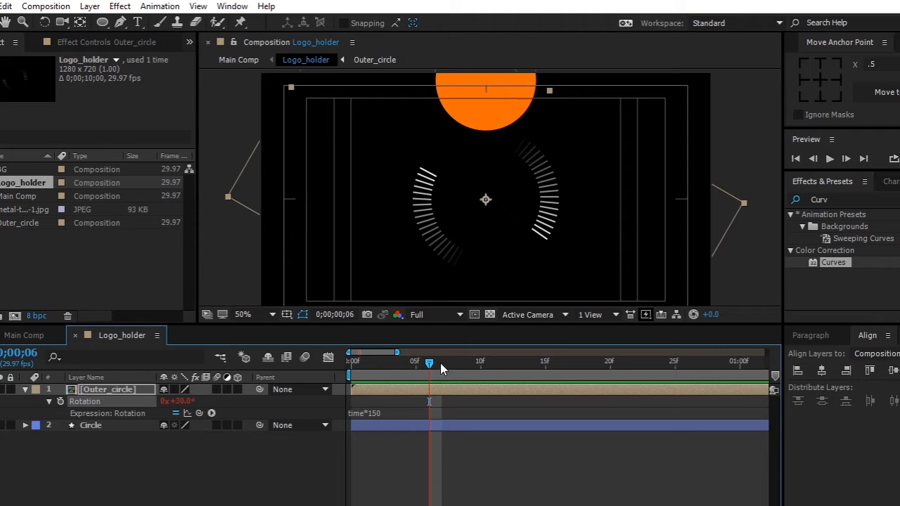
At 0;00;00;17, add an Opacity keyframe to the Outer_circle layer with a value of 0%
mouse_move(429, 362)
left_mouse_down()
mouse_move(357, 363)
mouse_move(497, 376)
mouse_move(582, 370)
mouse_move(573, 367)
left_mouse_up()
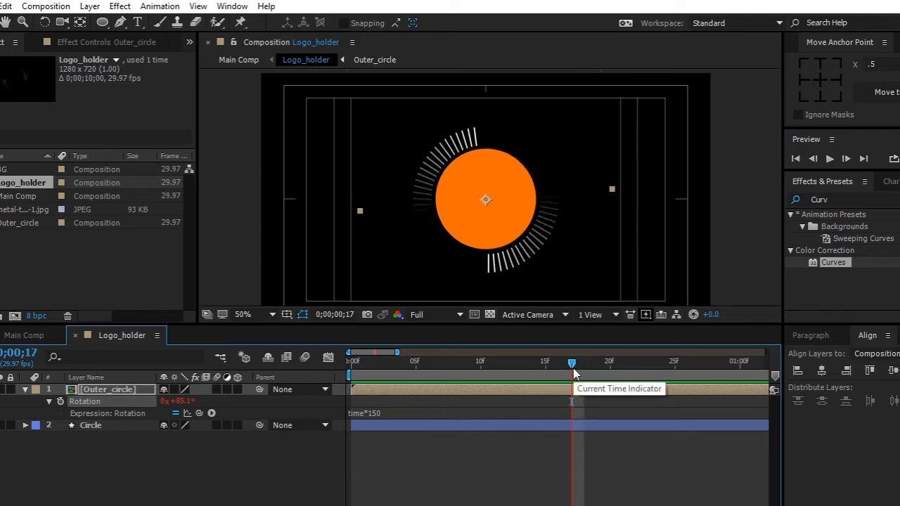
left_click(49, 402)
left_click(72, 439)
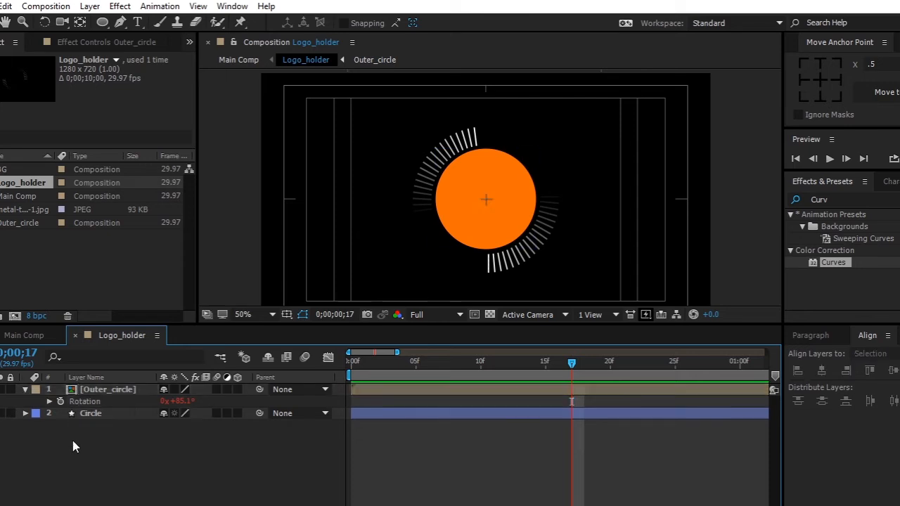
left_click(26, 388)
left_click(89, 388)
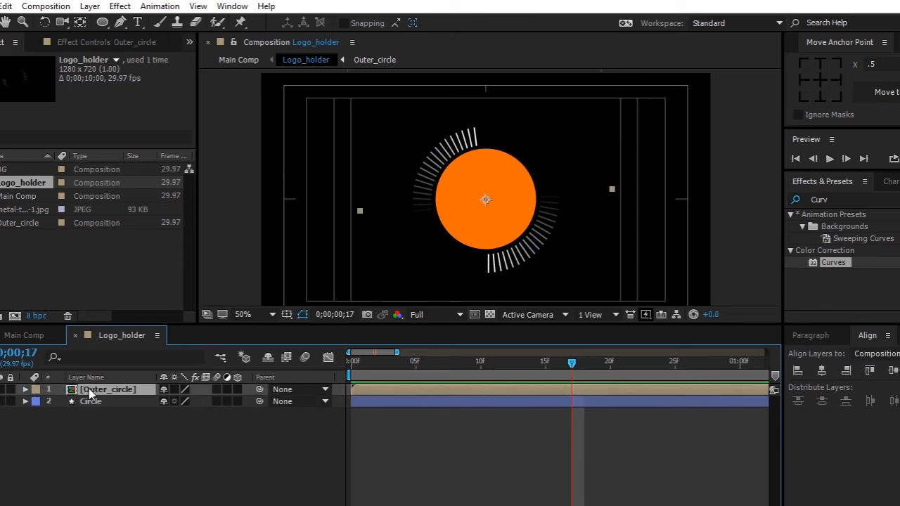
key("t")
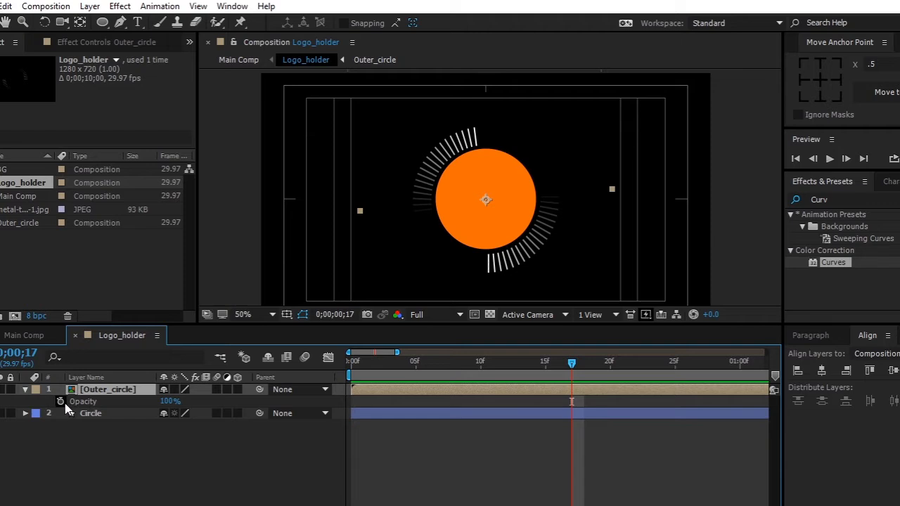
left_click(61, 400)
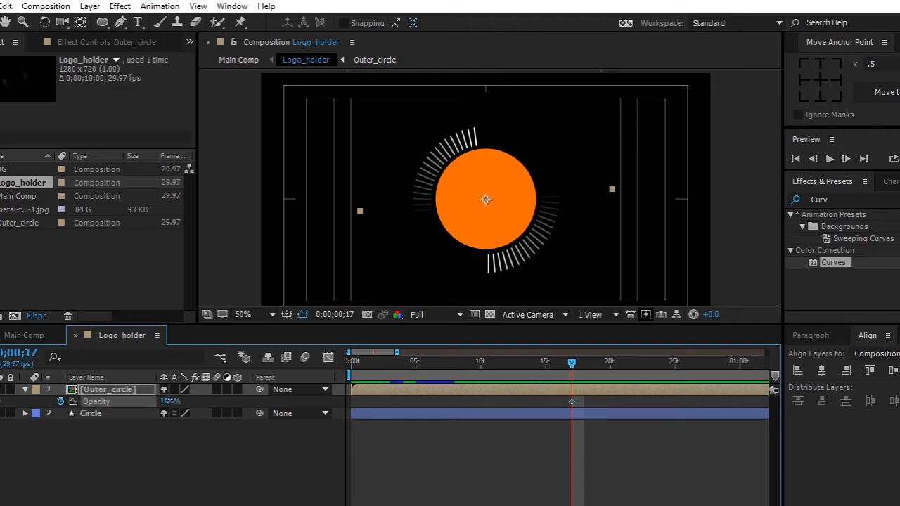
left_click(169, 400)
type("0")
key("Return")
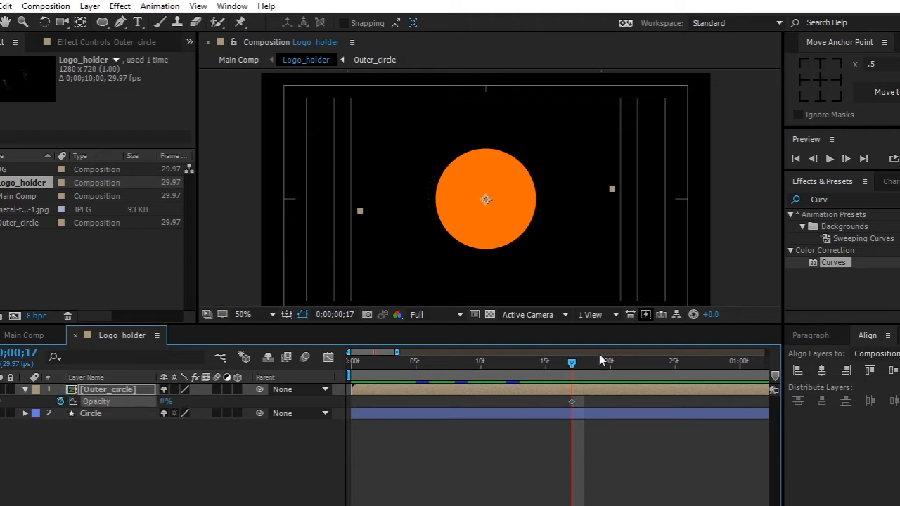
At 0;00;00;20, add an Opacity keyframe of 100% to the Outer_circle layer
left_click_drag(573, 366, 610, 368)
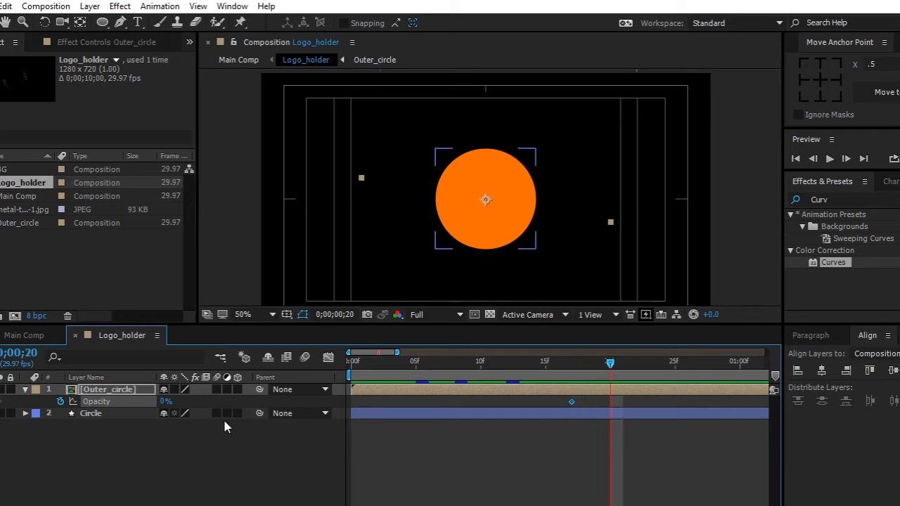
left_click(169, 400)
type("100")
key("Return")
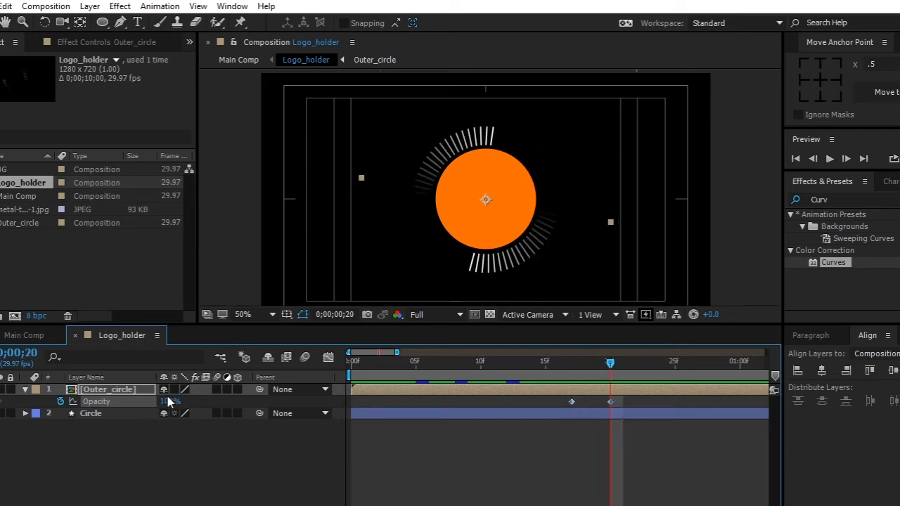
Apply Easy Ease to both Opacity keyframes of the Outer_circle layer
left_click_drag(603, 367, 520, 366)
left_click_drag(617, 400, 546, 402)
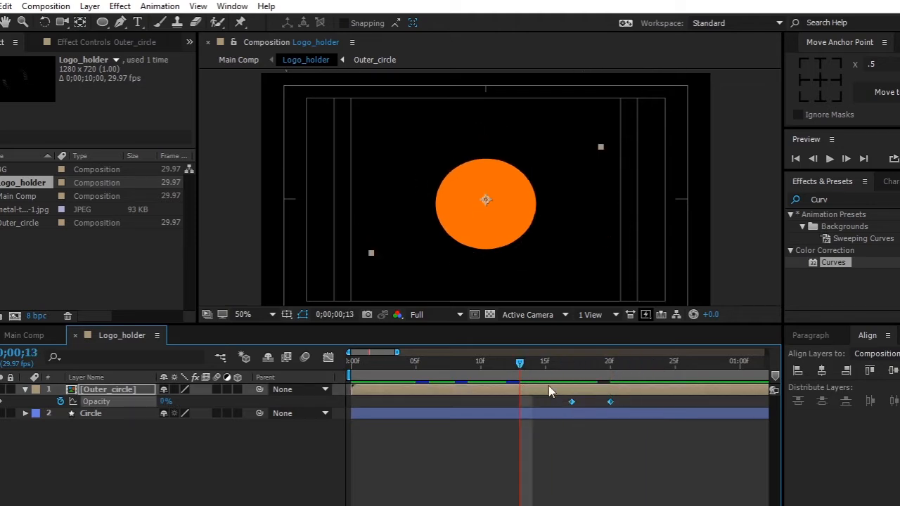
key("F9")
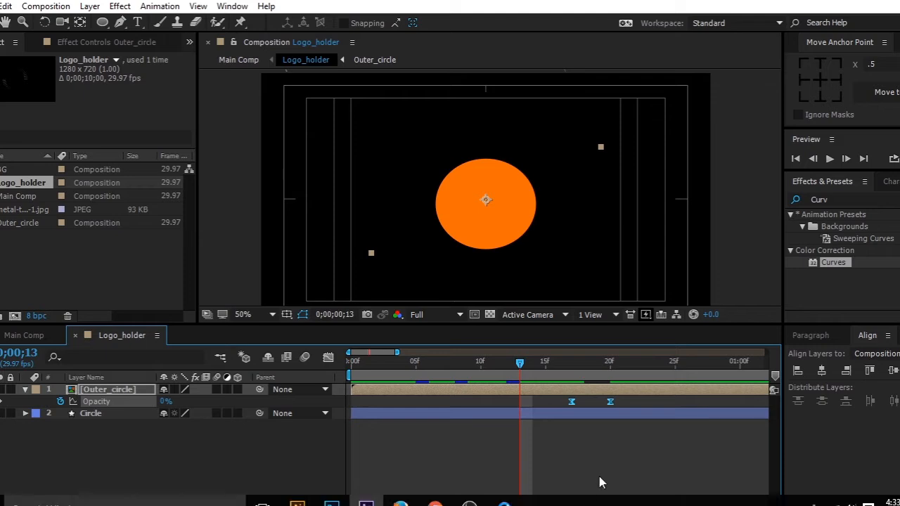
left_click(565, 447)
Preview the Logo_holder composition from its first frame, and collapse the Outer_circle layer's properties
left_click_drag(515, 364, 350, 366)
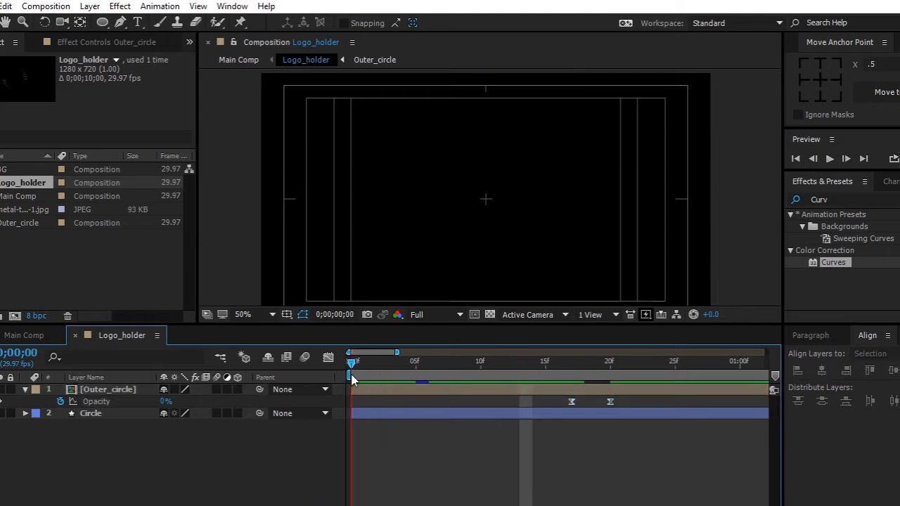
key("space")
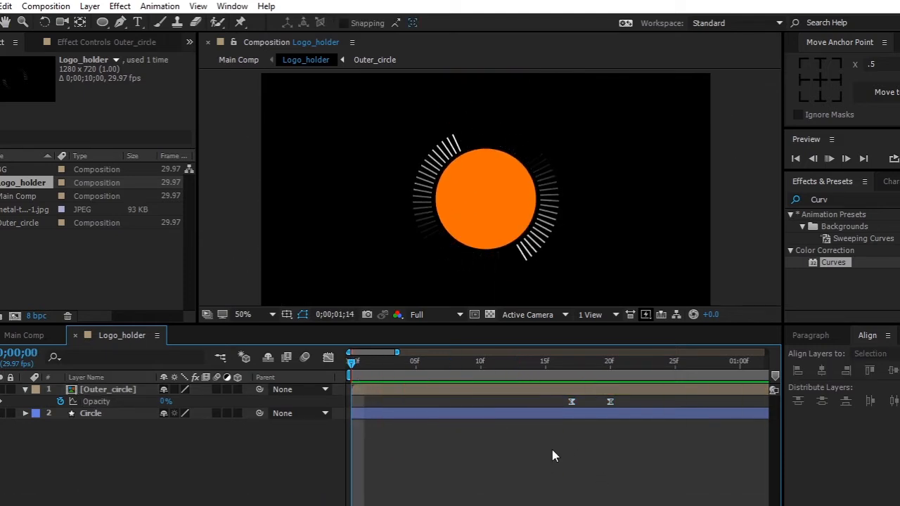
key("space")
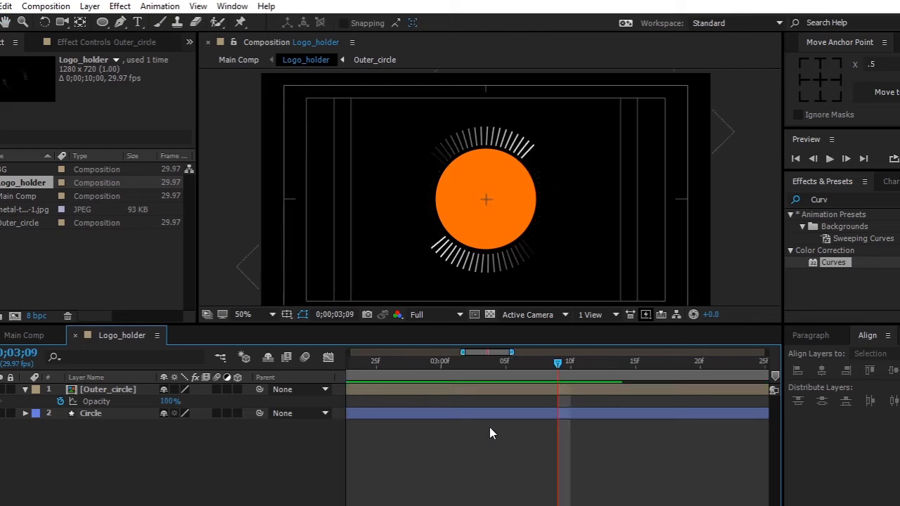
left_click(25, 389)
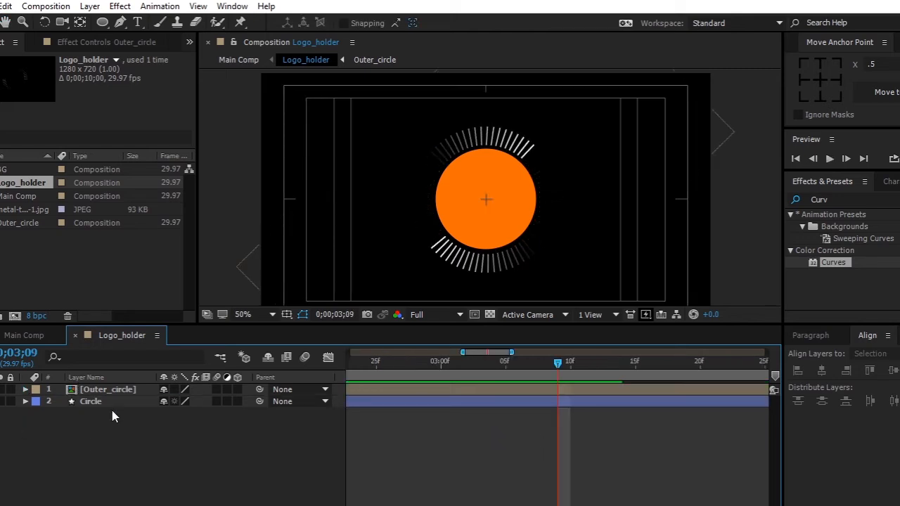
In Main Comp, extend the work area end to about 6.7 seconds and preview the animation over the background
left_click(24, 336)
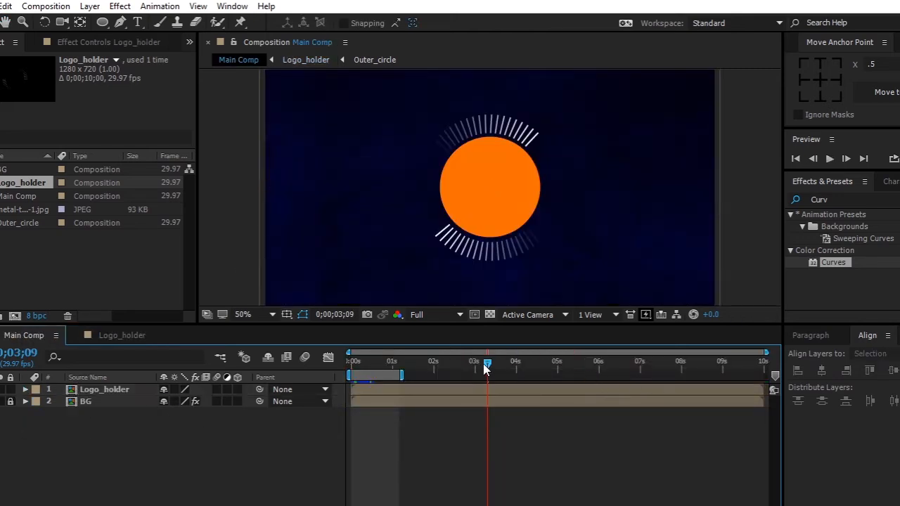
left_click_drag(403, 376, 623, 374)
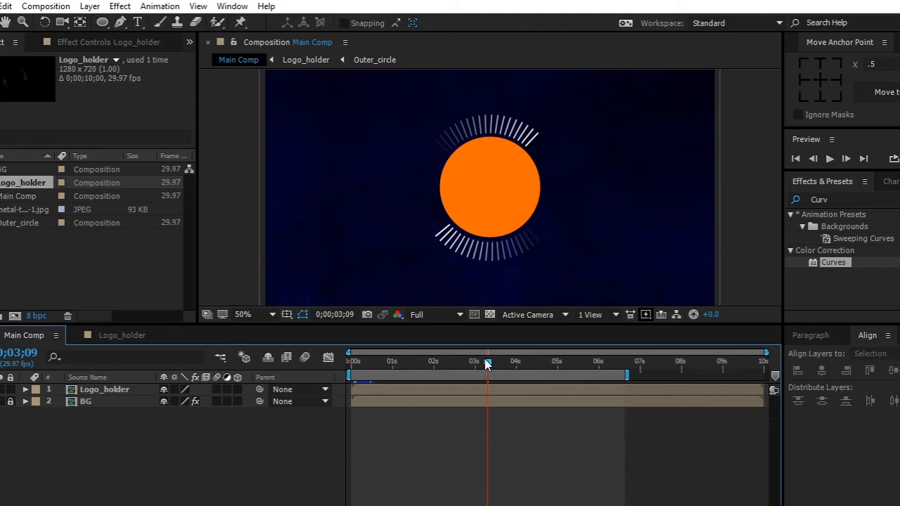
key("space")
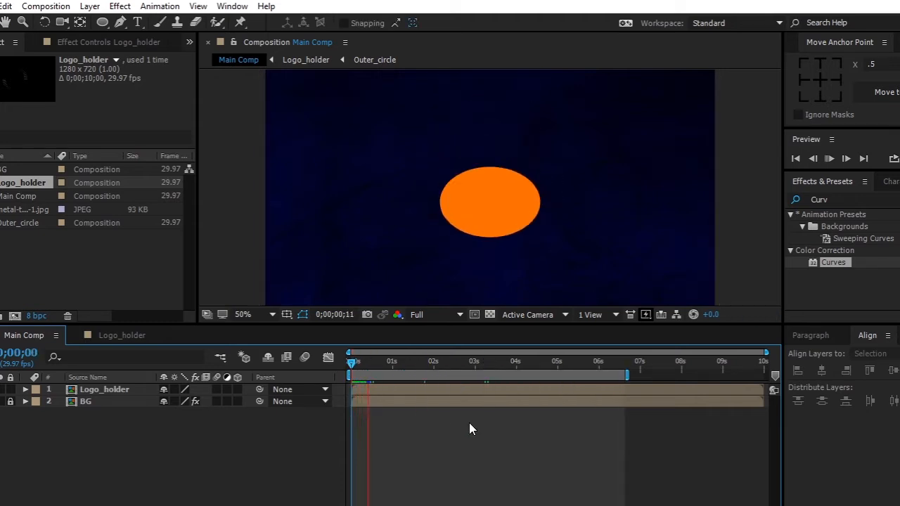
key("space")
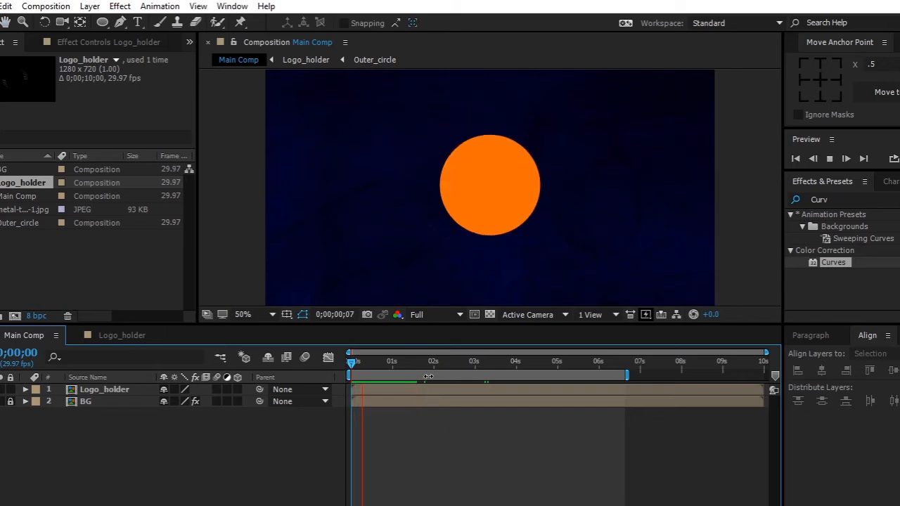
left_click(415, 366)
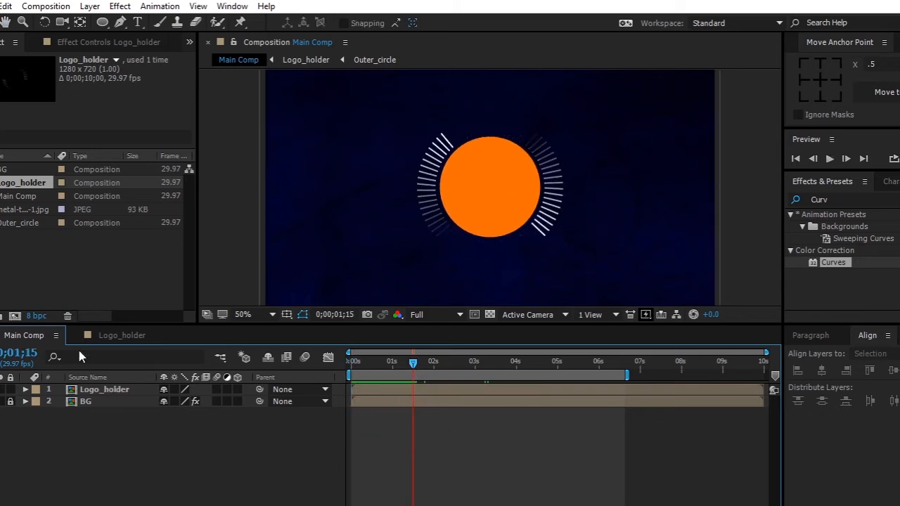
Create a new composition named Text with the HDV/HDTV 720 29.97 preset and a 10-second duration
left_click(110, 283)
left_click(15, 316)
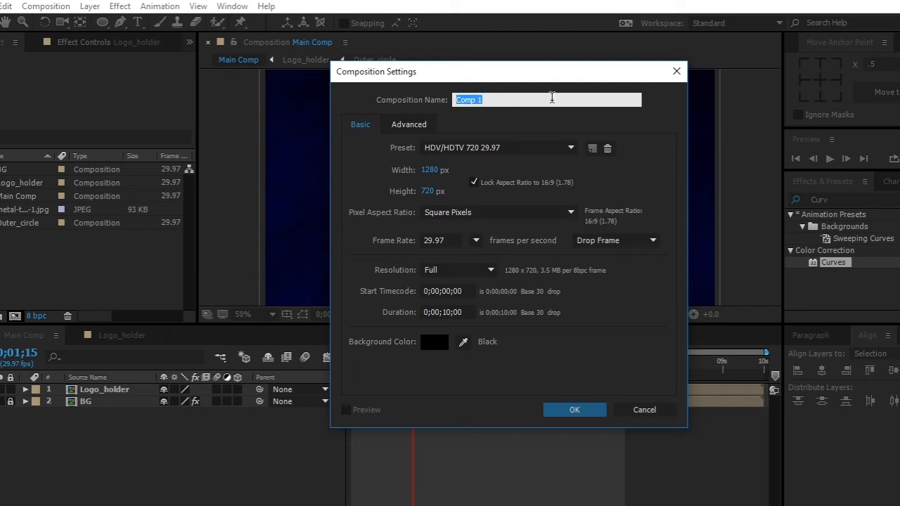
type("Text")
key("Return")
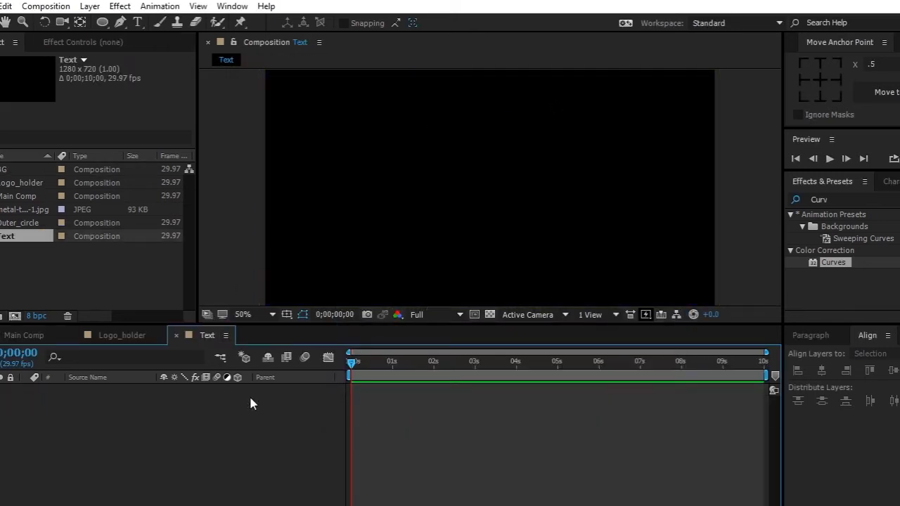
Add an empty shape layer to the Text composition
right_click(143, 398)
mouse_move(236, 271)
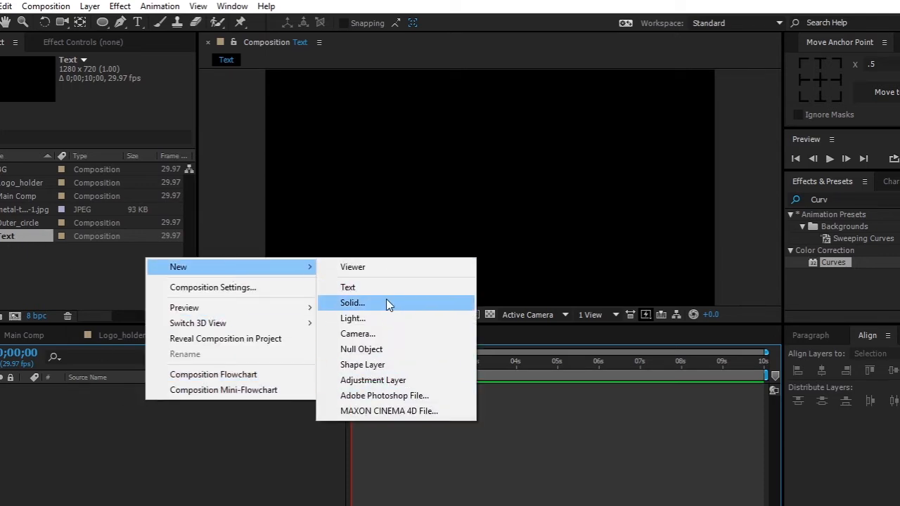
left_click(144, 324)
right_click(179, 450)
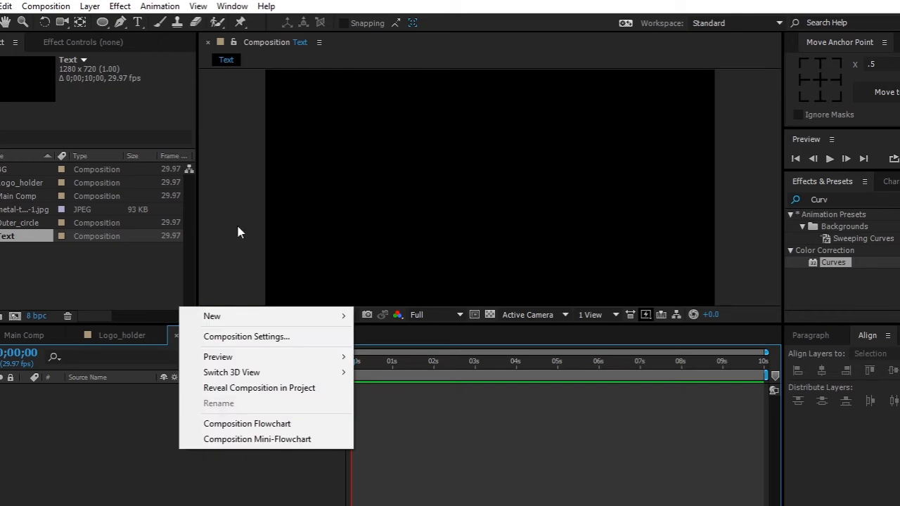
mouse_move(257, 318)
left_click(417, 413)
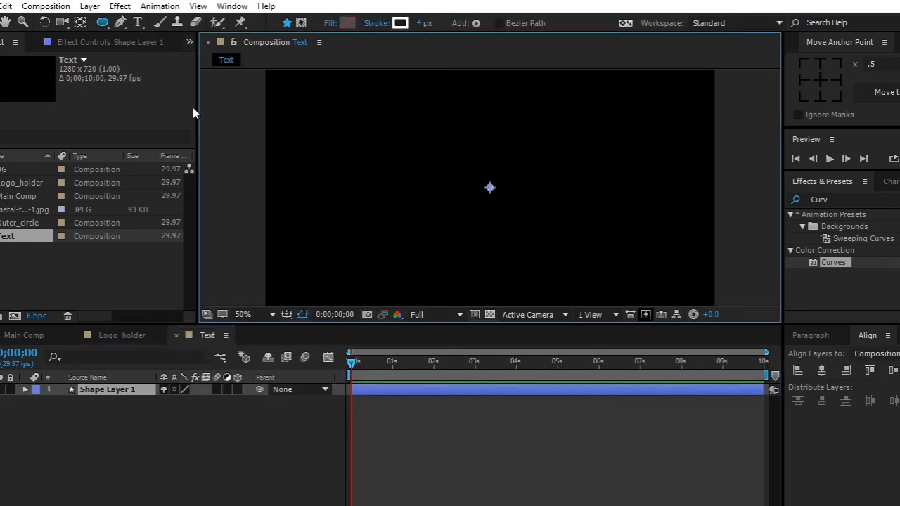
Turn on the Title/Action Safe guides and draw a horizontal line through the composition's centre with the Pen tool, centring it and its anchor point
left_click(120, 22)
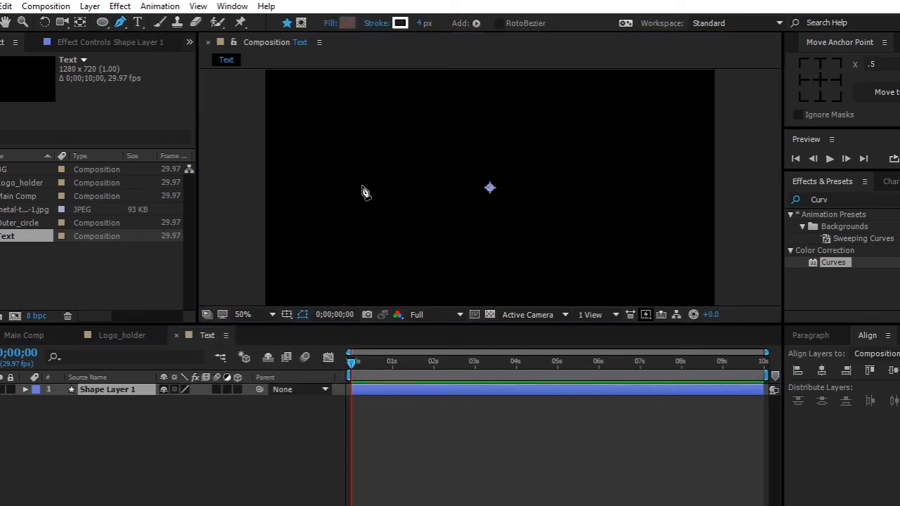
key("comma")
key("period")
left_click(286, 315)
left_click(332, 329)
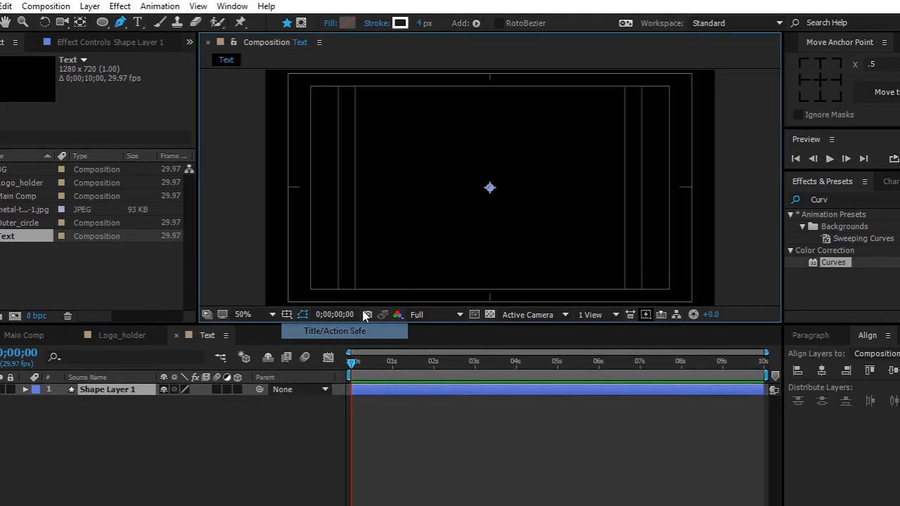
left_click(396, 188)
left_click(588, 188)
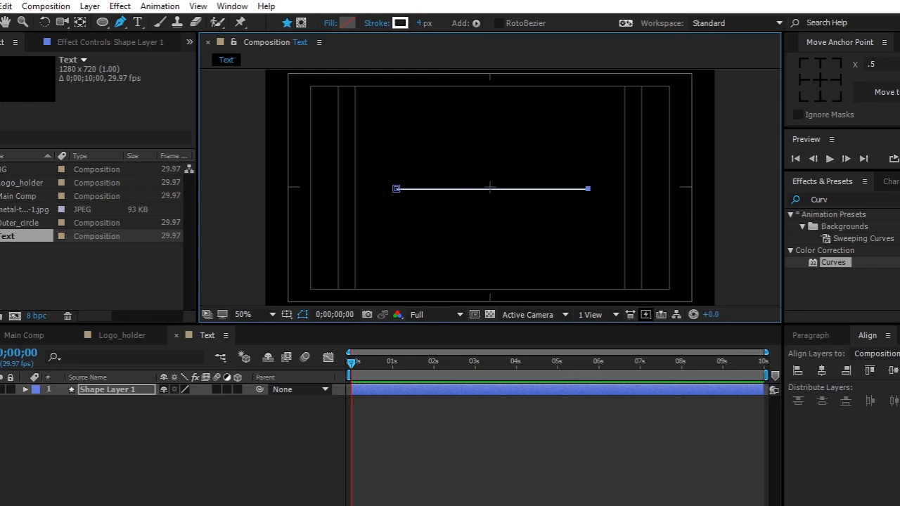
key("v")
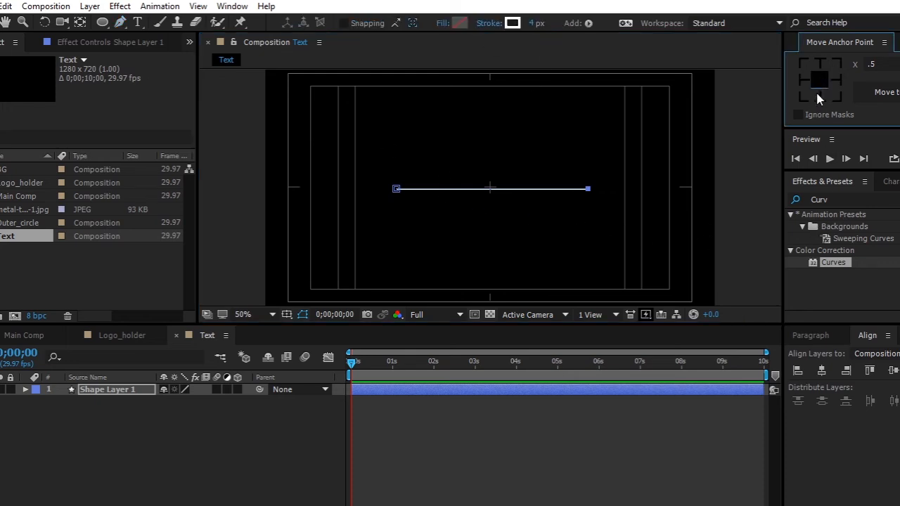
left_click(821, 370)
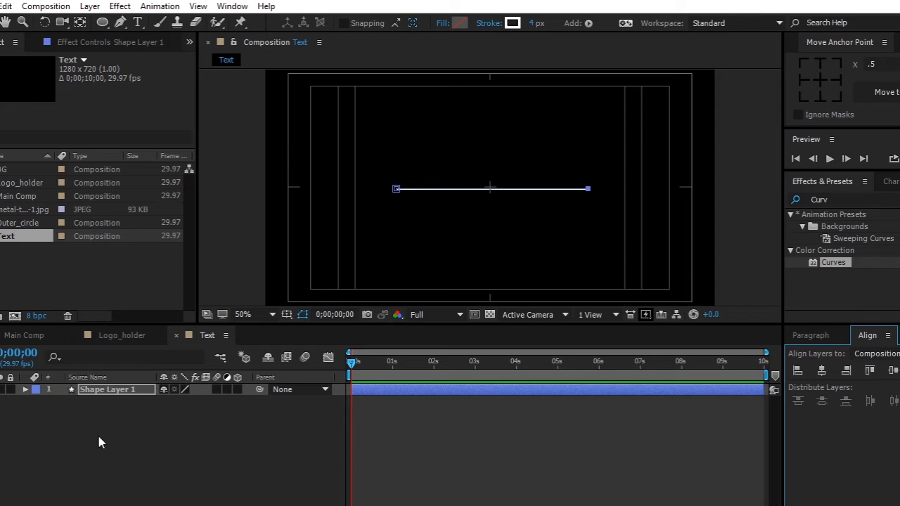
Unlink the line layer's Scale proportions and add a Scale keyframe at 0;00;00;00 with the horizontal value at 0%
key("s")
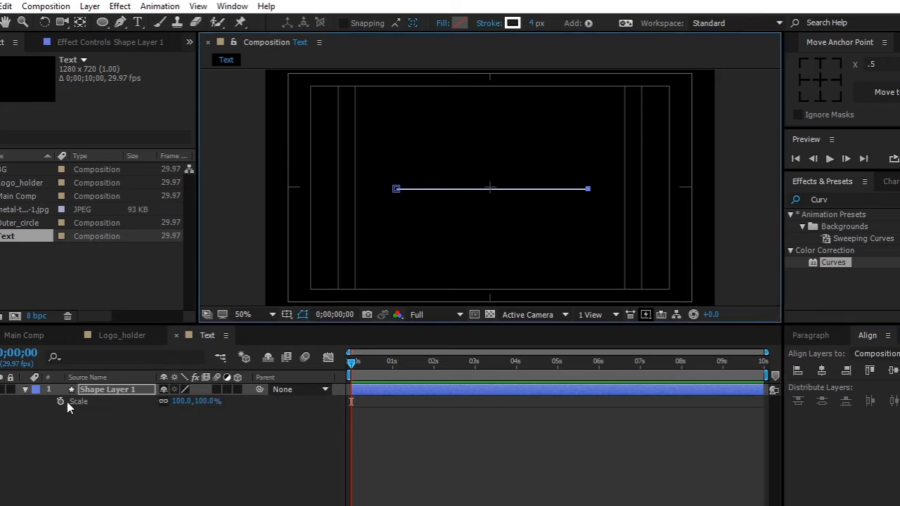
left_click(165, 399)
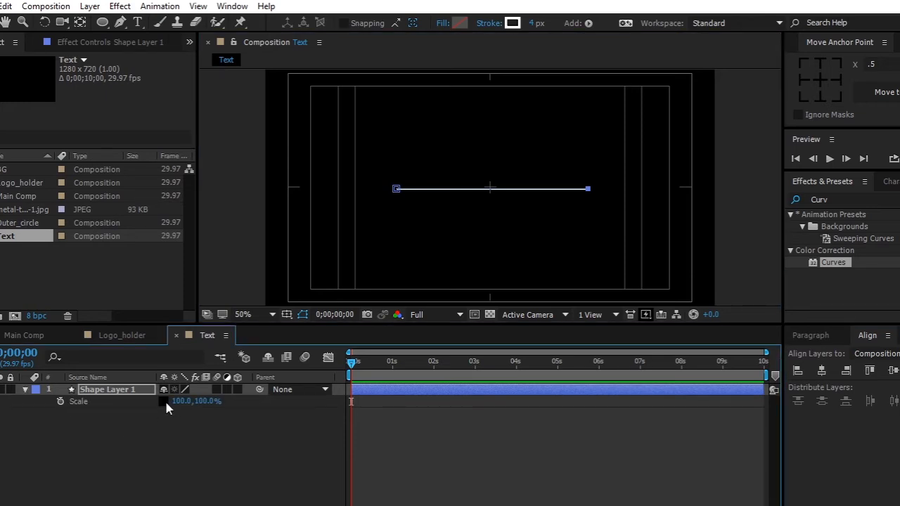
key("space")
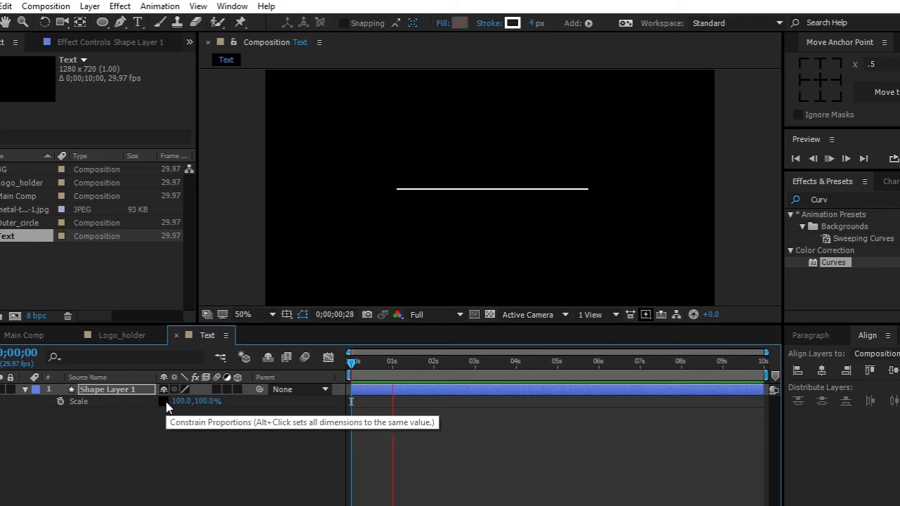
key("space")
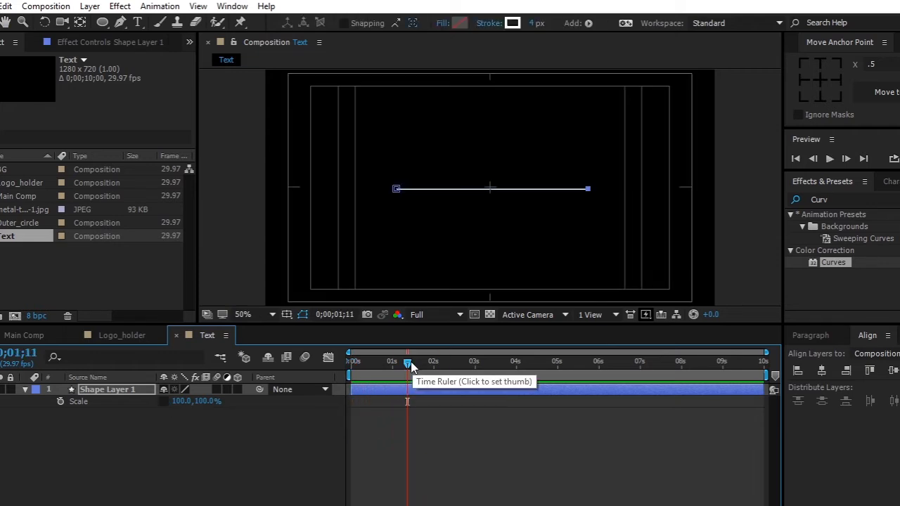
left_click(181, 400)
type("0")
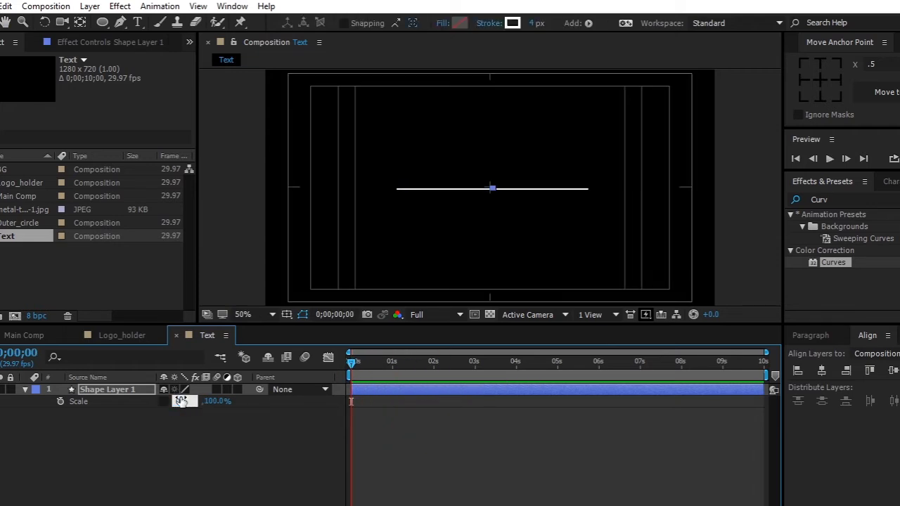
key("Return")
left_click(60, 400)
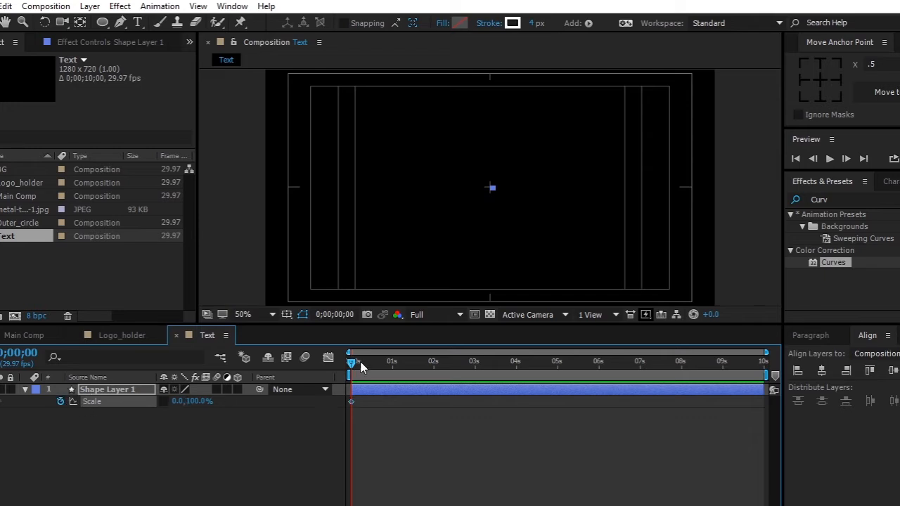
Relink the Scale proportions and set the vertical Scale to 0% in the keyframe at 0;00;00;00
left_click_drag(351, 361, 371, 366)
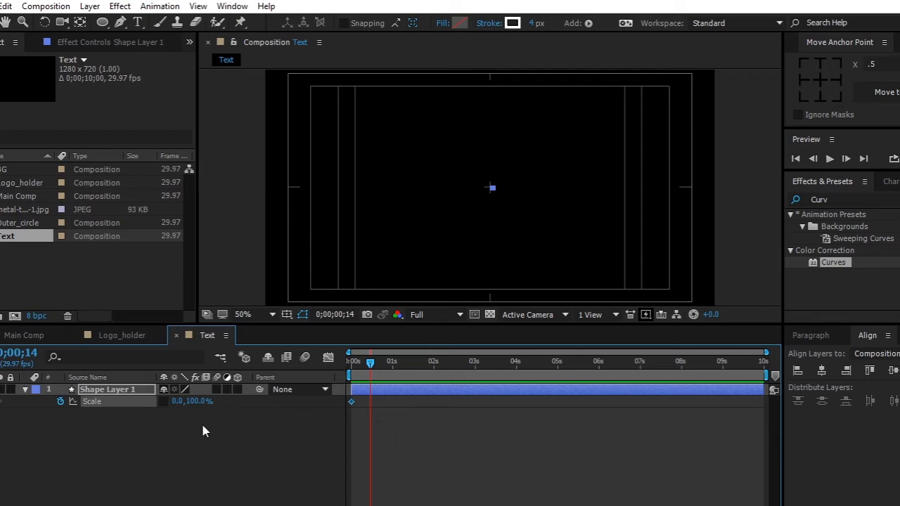
left_click(163, 401)
left_click_drag(371, 362, 341, 373)
left_click(200, 401)
type("0")
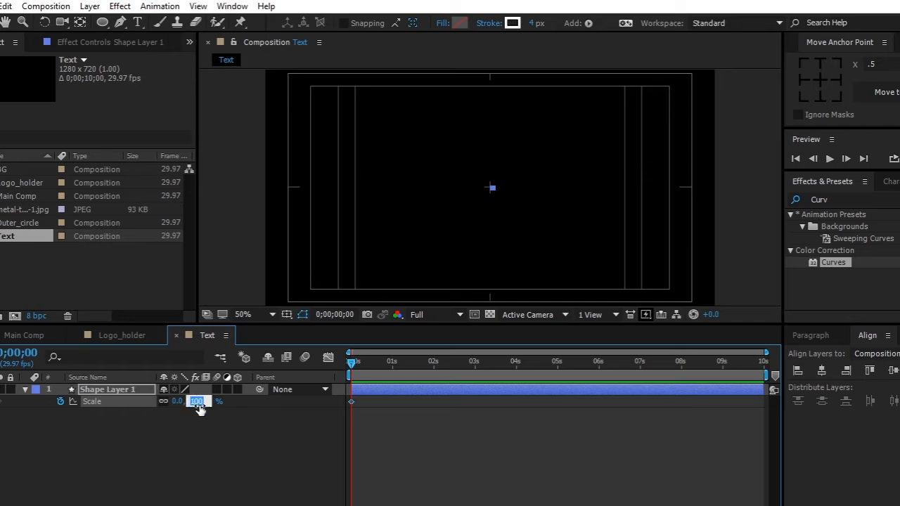
key("Return")
At 0;00;00;11, add a Scale keyframe of 100% to the line layer and preview the line growing
left_click_drag(351, 362, 367, 364)
left_click(171, 401)
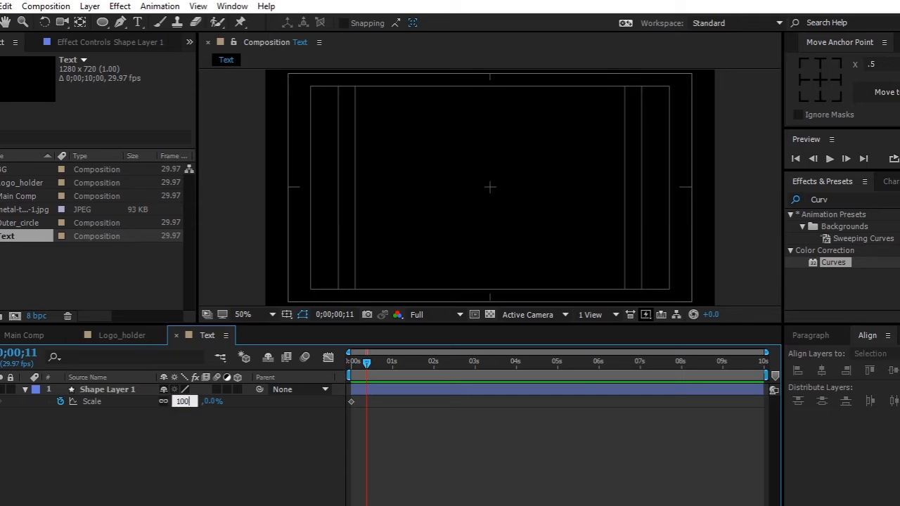
key("Return")
left_click_drag(371, 362, 330, 366)
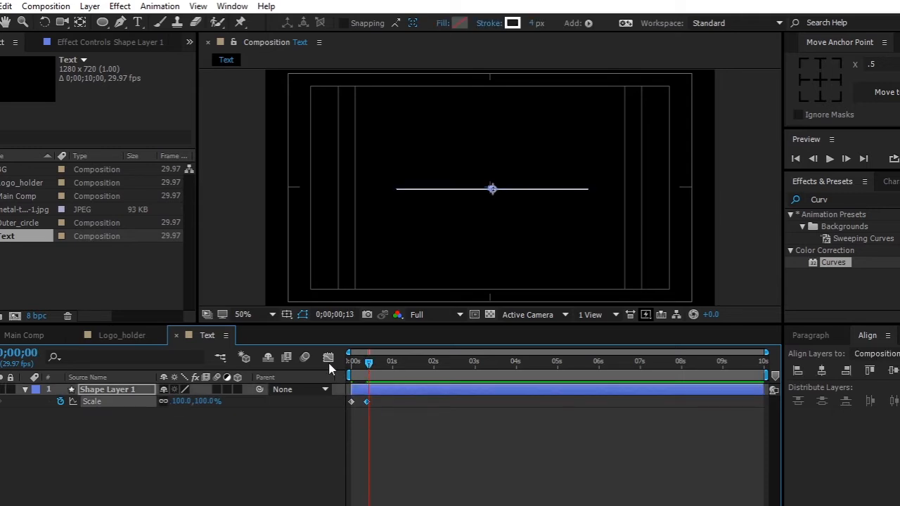
key("space")
key("space")
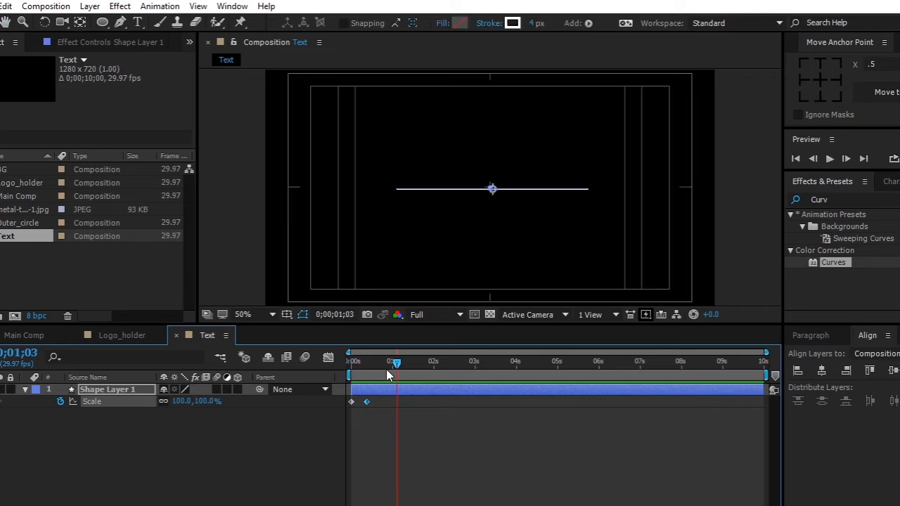
left_click_drag(394, 361, 375, 363)
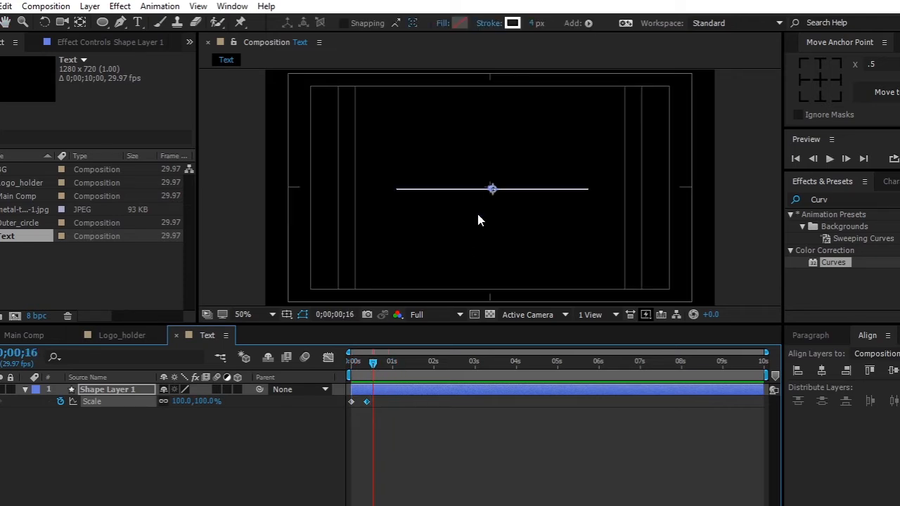
Inspect the line's centring up close, try re-centring it in the composition, and compare it with the Logo_holder composition
scroll(484, 201, "up", 2)
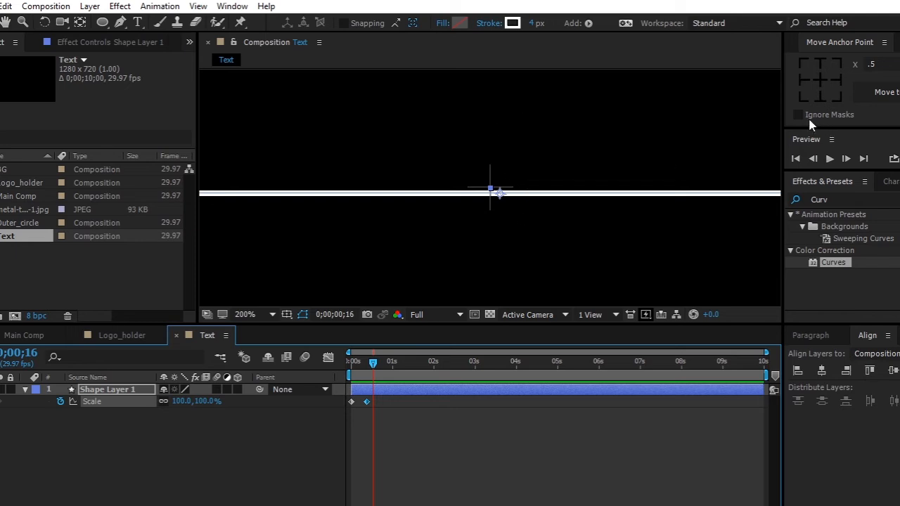
left_click(820, 370)
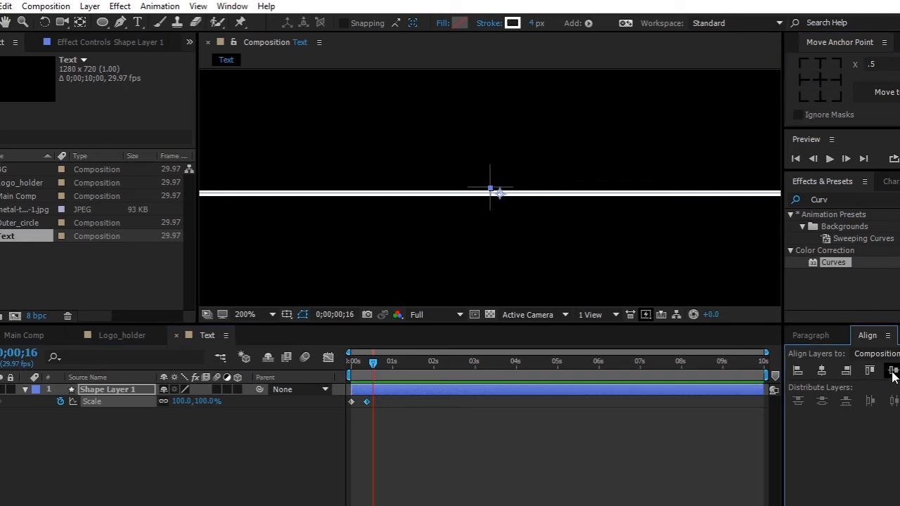
left_click(122, 335)
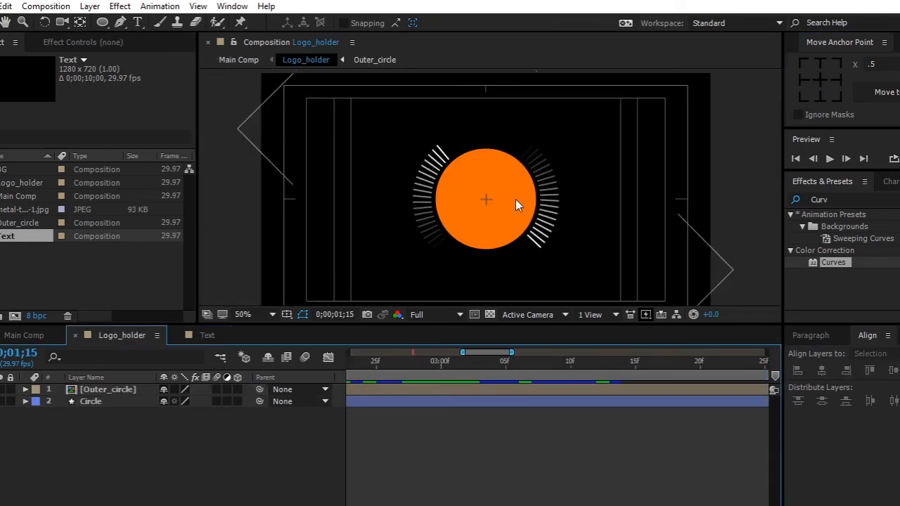
key("period")
left_click(197, 337)
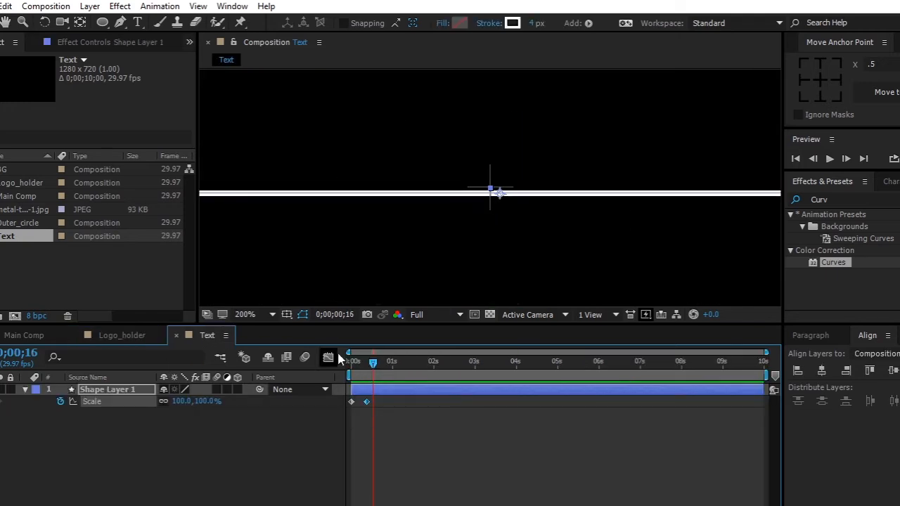
Move the current time to 0;00;00;18, then rename the line's shape layer as Line_01 and duplicate it
left_click_drag(374, 364, 378, 362)
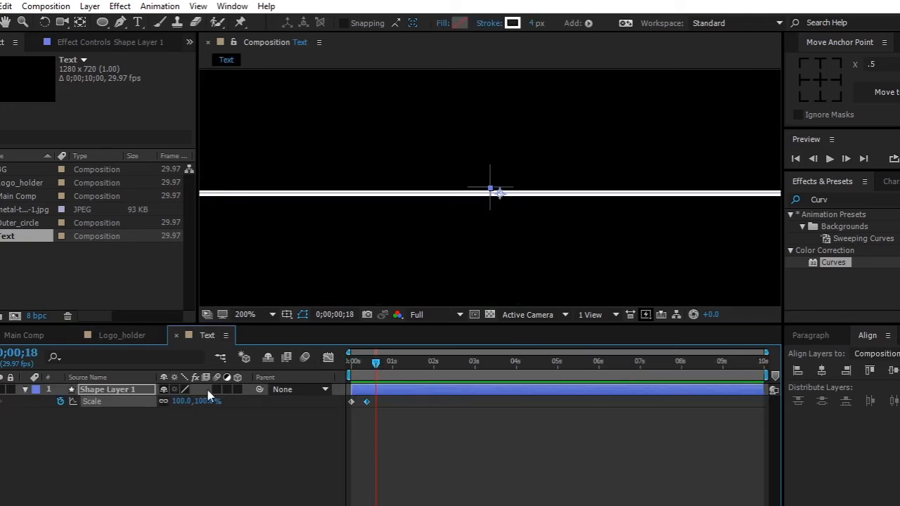
left_click(65, 427)
left_click(25, 390)
left_click(105, 389)
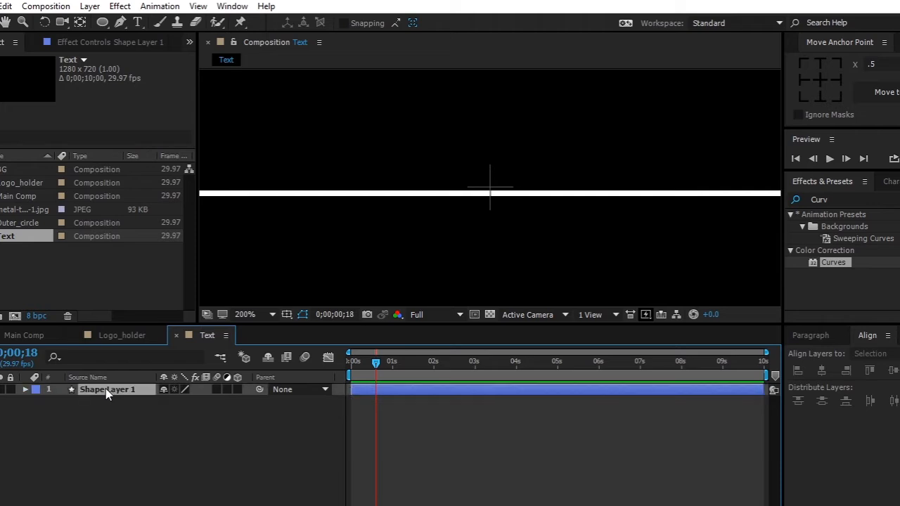
key("Return")
type("Line")
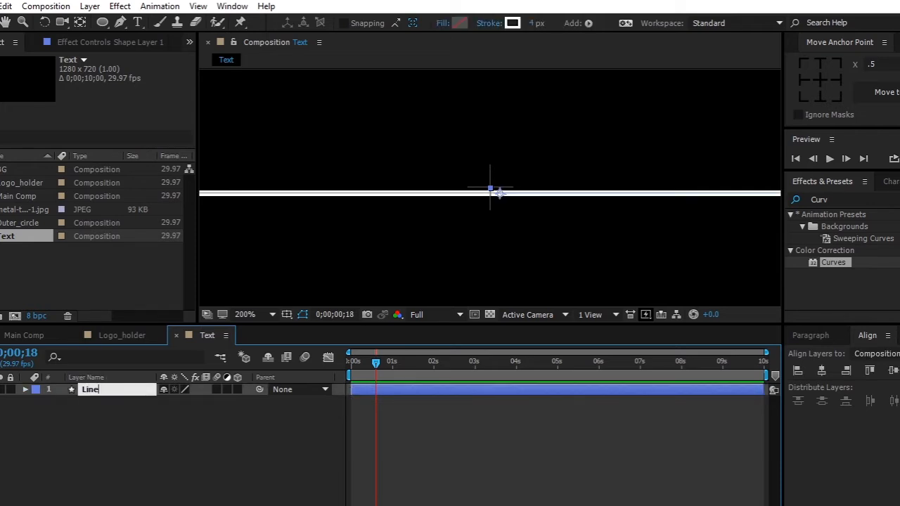
type("_01")
key("Return")
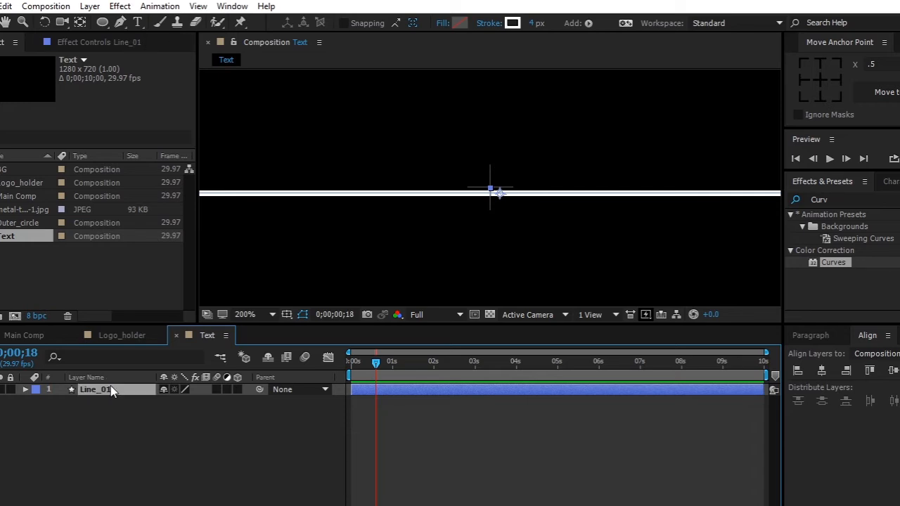
key("ctrl+d")
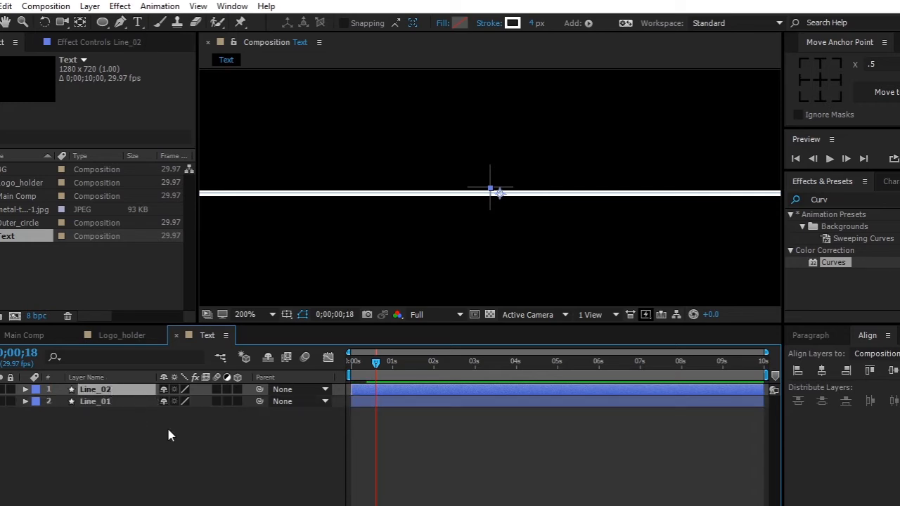
Add Position keyframes to both line layers at 0;00;00;18
left_click_drag(157, 429, 105, 388)
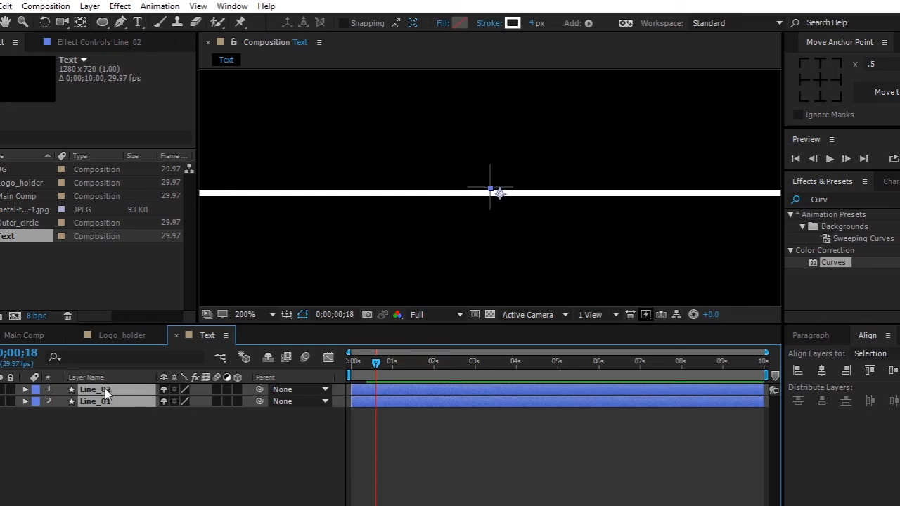
key("p")
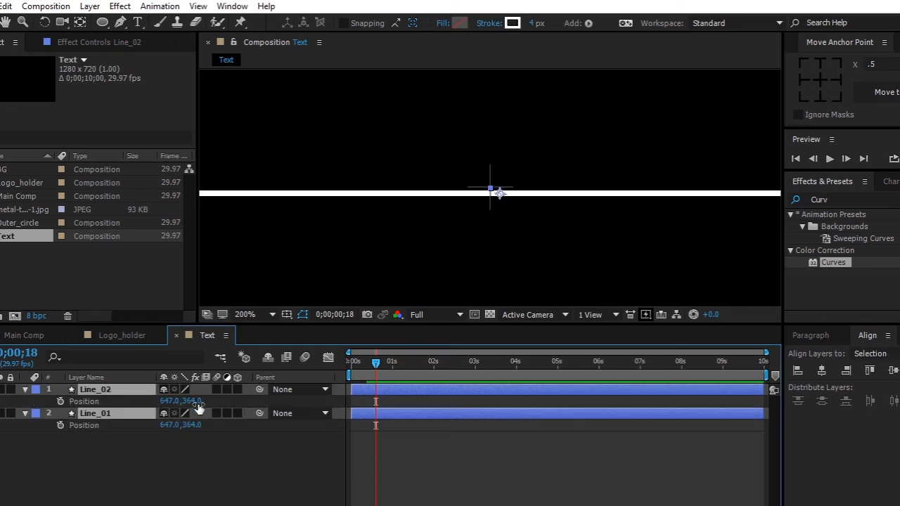
left_click(62, 402)
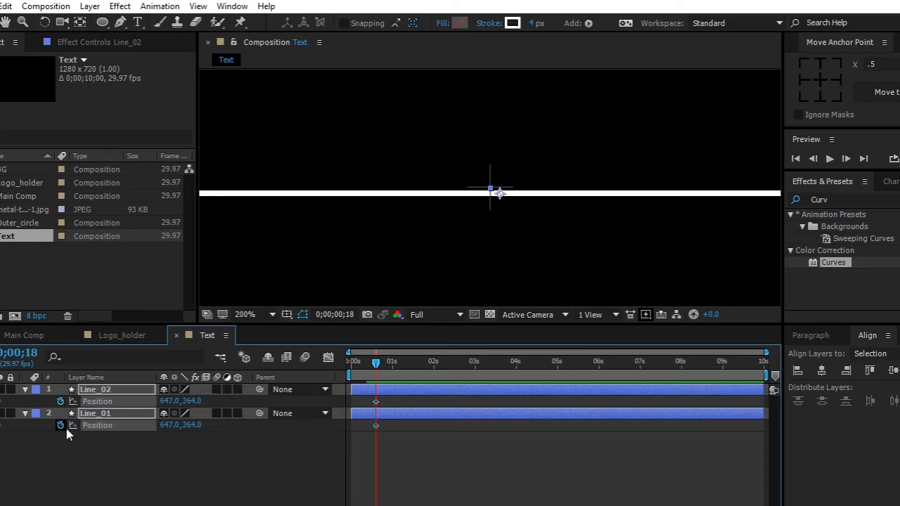
left_click(62, 425)
left_click(61, 402)
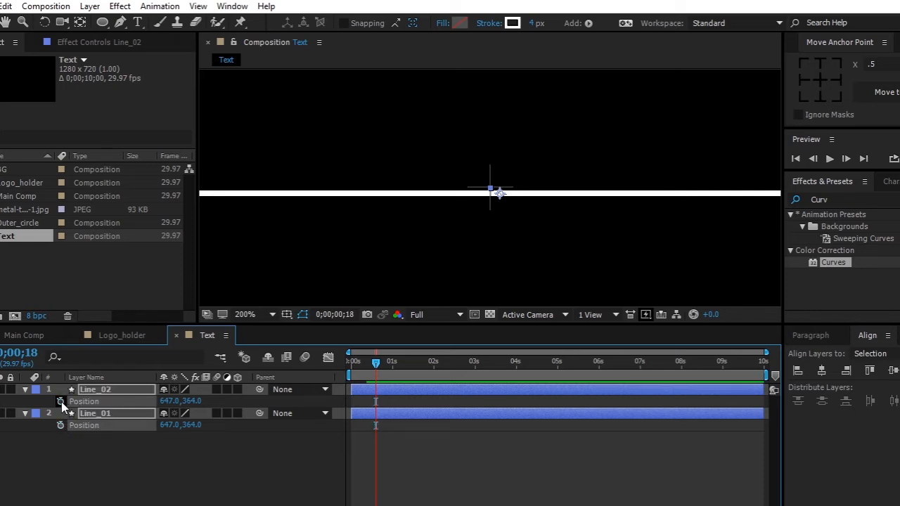
left_click(210, 448)
At 0;00;01;06, set the vertical Position of Line_02 to 414 and of Line_01 to 314
left_click_drag(375, 362, 401, 363)
left_click(197, 400)
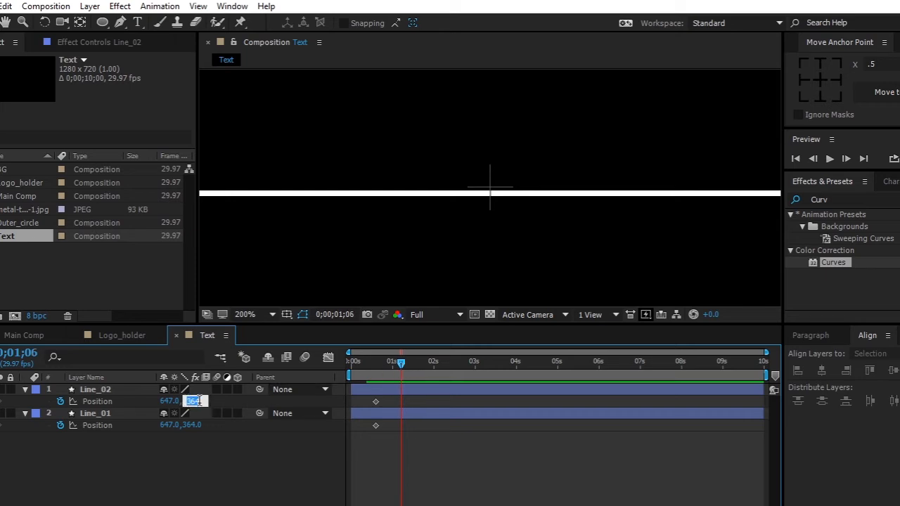
type("414")
key("Return")
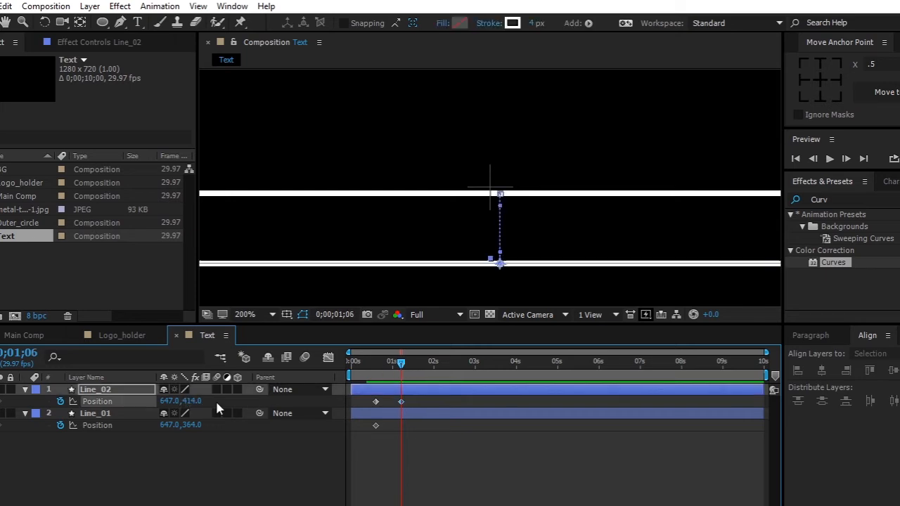
left_click(196, 425)
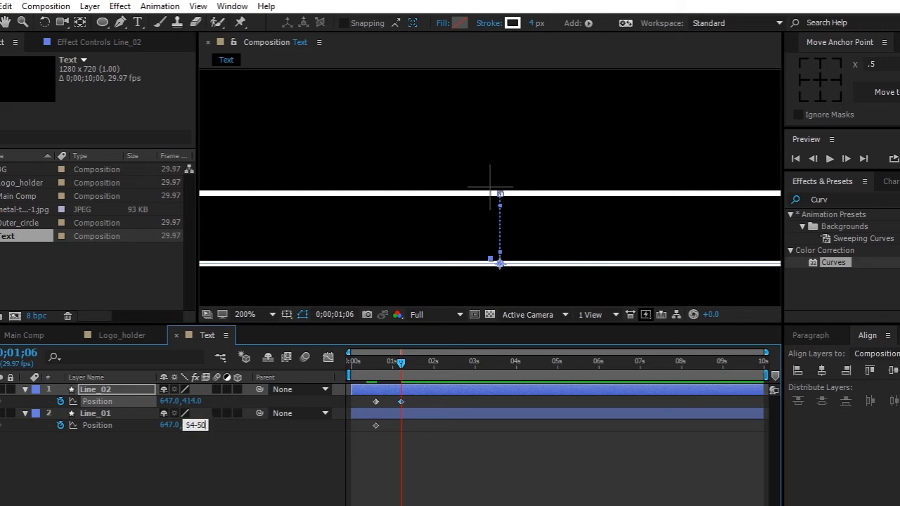
key("Return")
left_click(226, 442)
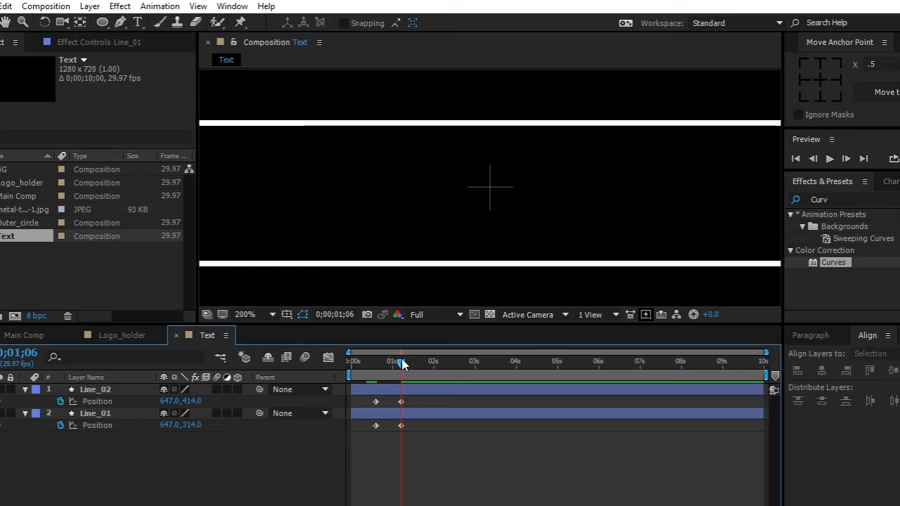
Apply Easy Ease to both lines' Position keyframes and shape their speed graph into a sharp peak midway between the keyframes
left_click_drag(402, 362, 355, 372)
left_click_drag(413, 428, 355, 385)
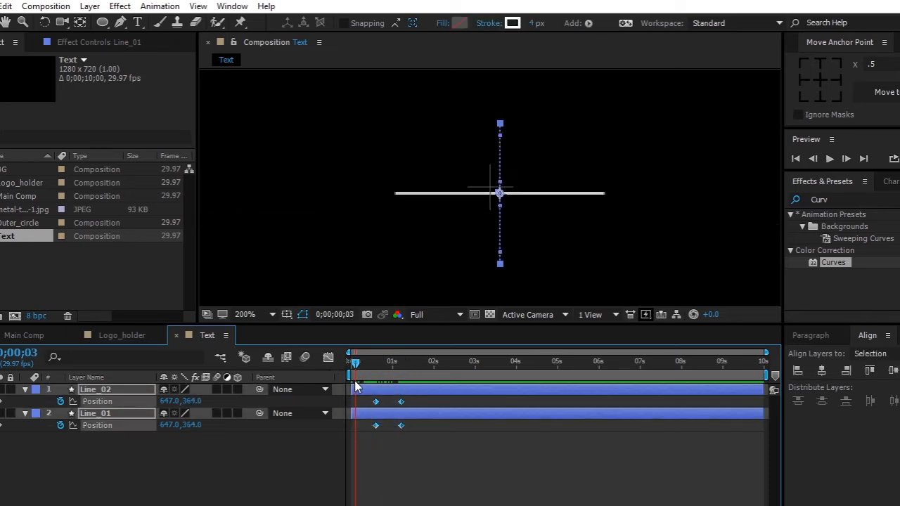
key("F9")
left_click(329, 358)
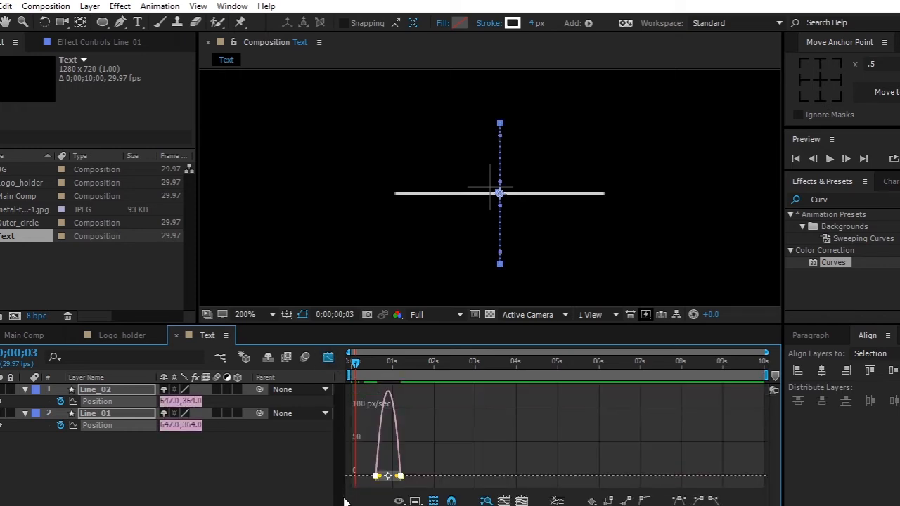
left_click_drag(766, 352, 517, 352)
left_click_drag(429, 476, 443, 483)
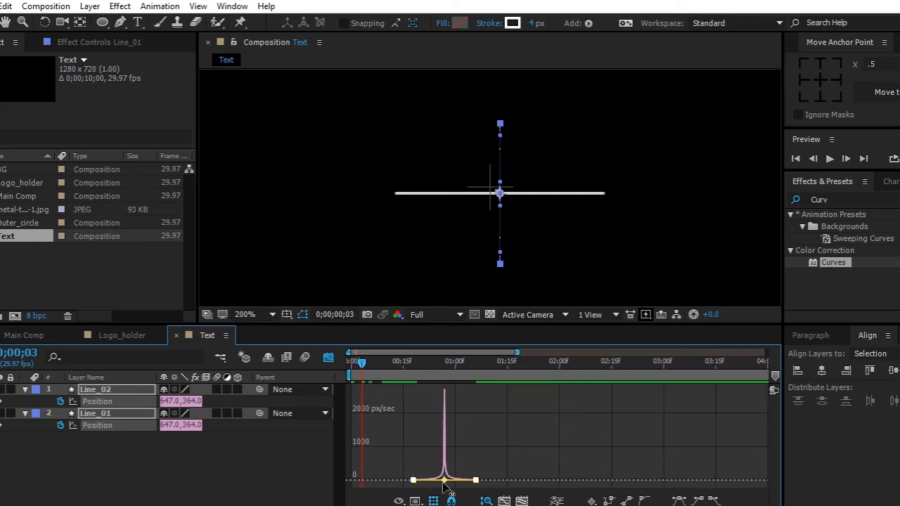
left_click(328, 358)
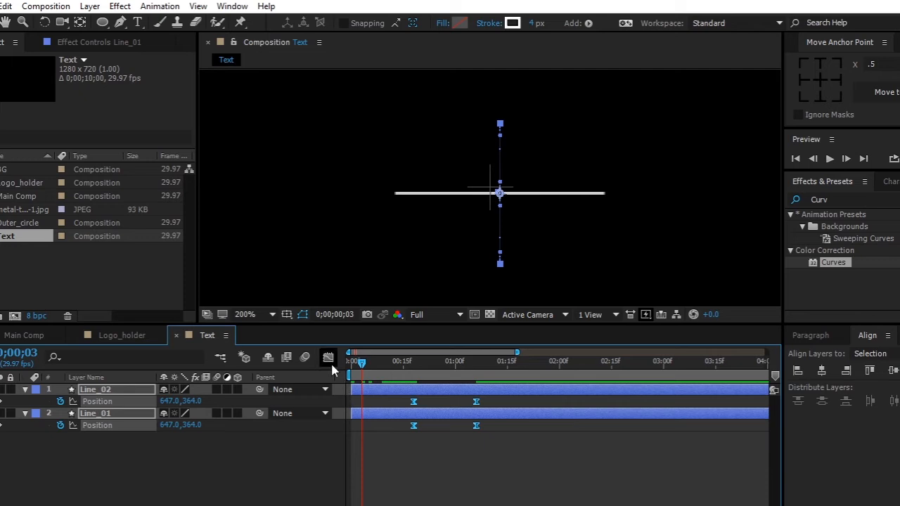
Collapse the line layers' properties and preview the lines' animation from 0;00;00;00
left_click(26, 390)
left_click(314, 416)
left_click_drag(361, 364, 337, 364)
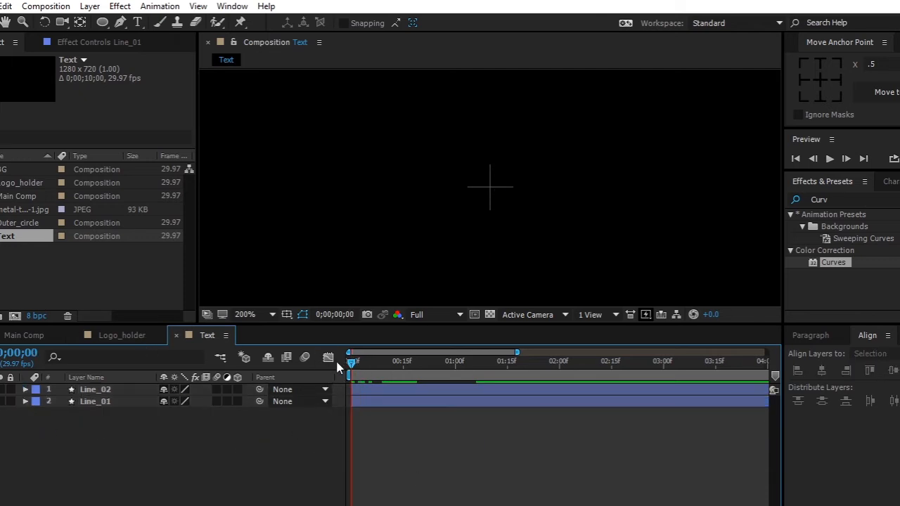
key("space")
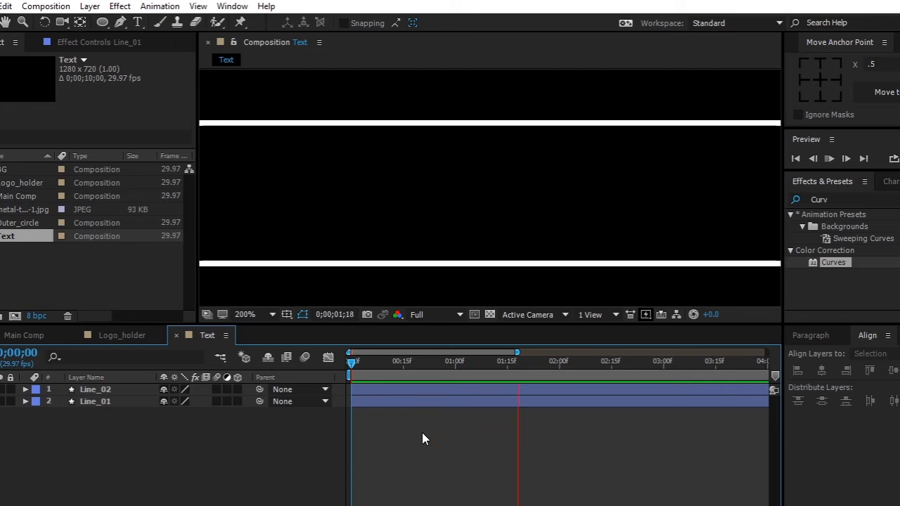
key("space")
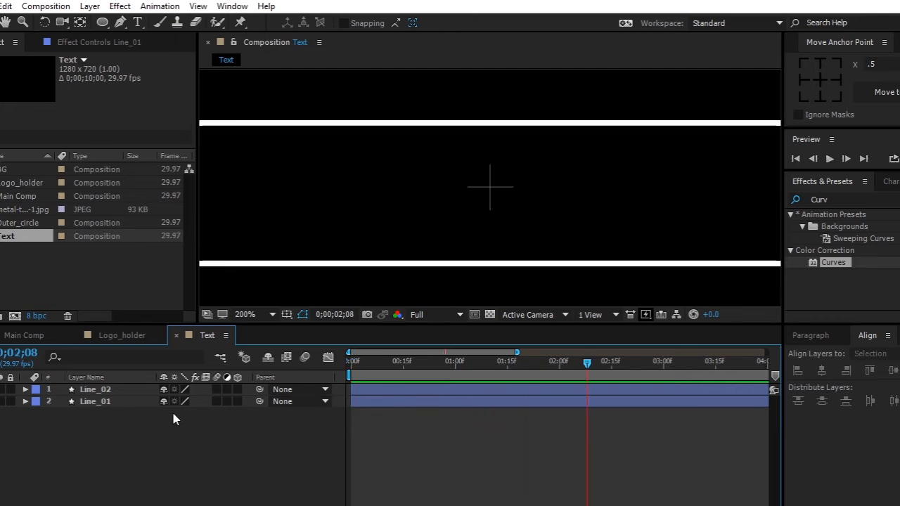
left_click_drag(594, 363, 417, 363)
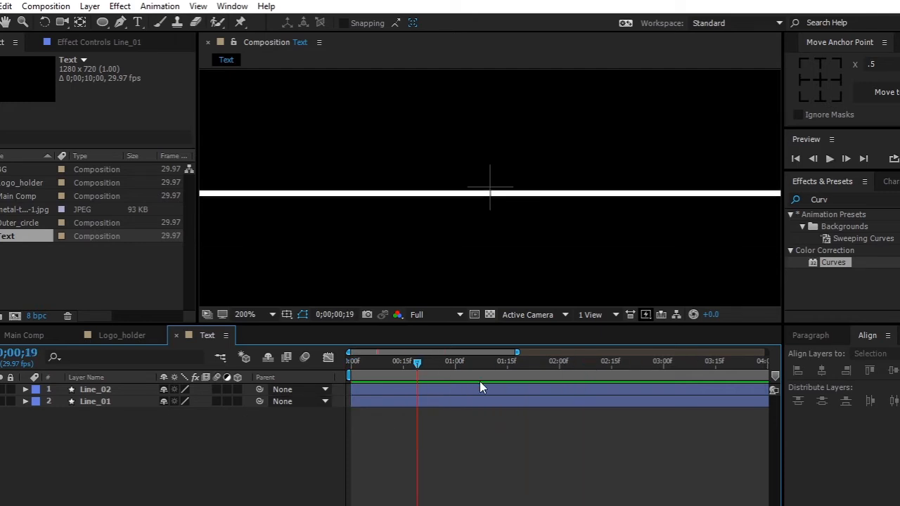
left_click_drag(179, 429, 84, 388)
right_click(124, 400)
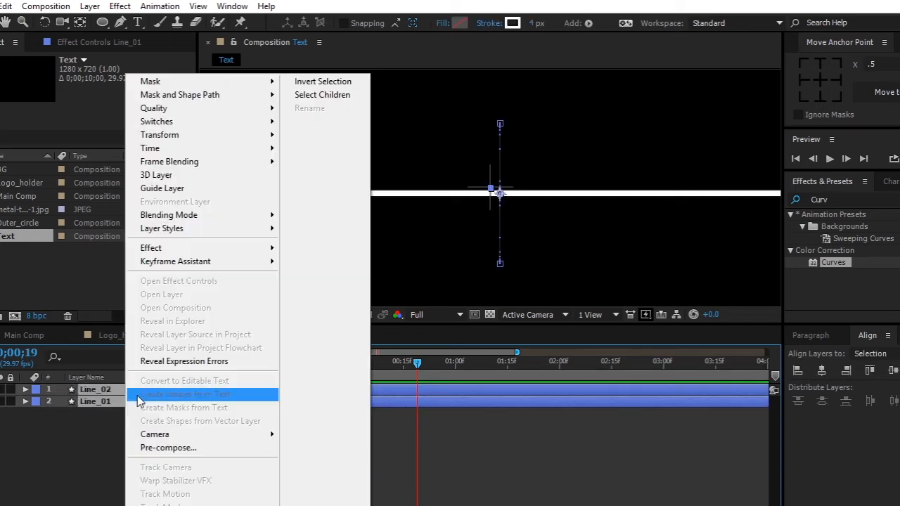
left_click(187, 450)
left_click(558, 335)
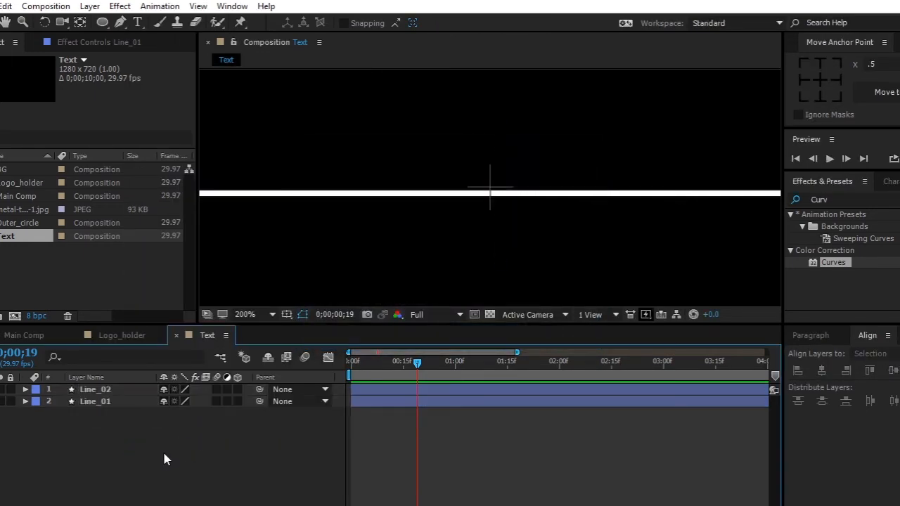
At 0;00;01;11, add a text layer with the four lines "Motion Design", "Vfx", "Youtube" and "Social Media"
scroll(532, 182, "down", 3)
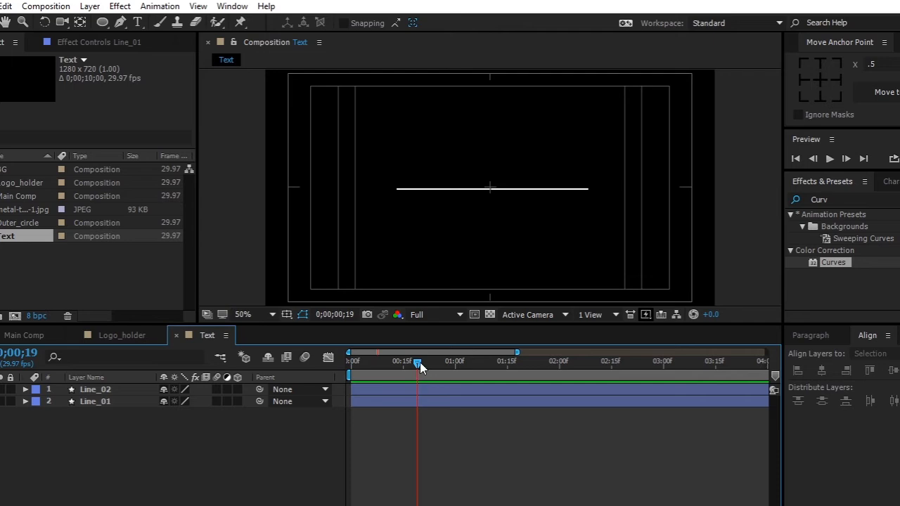
left_click_drag(420, 362, 494, 362)
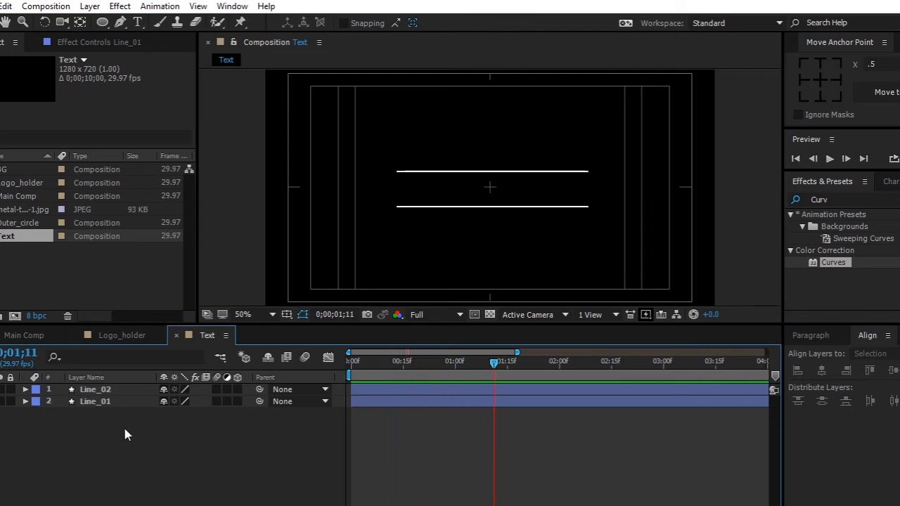
left_click(138, 21)
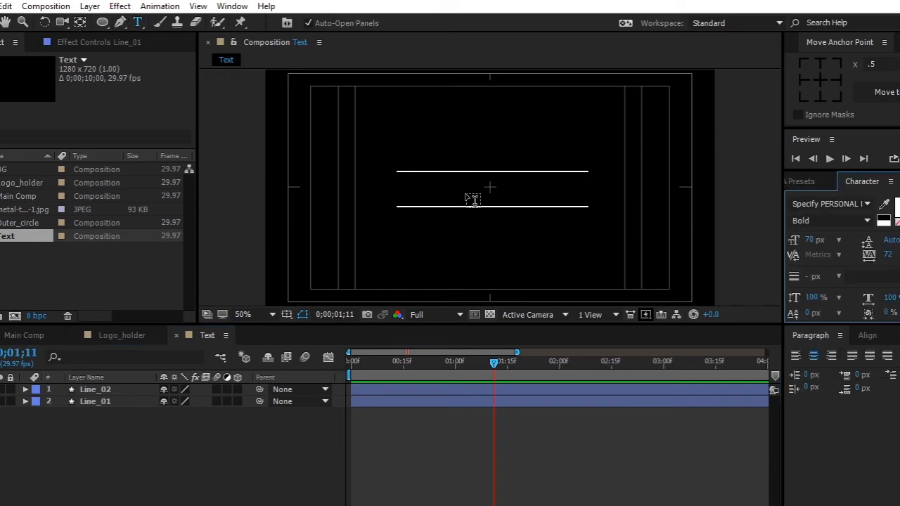
left_click(442, 182)
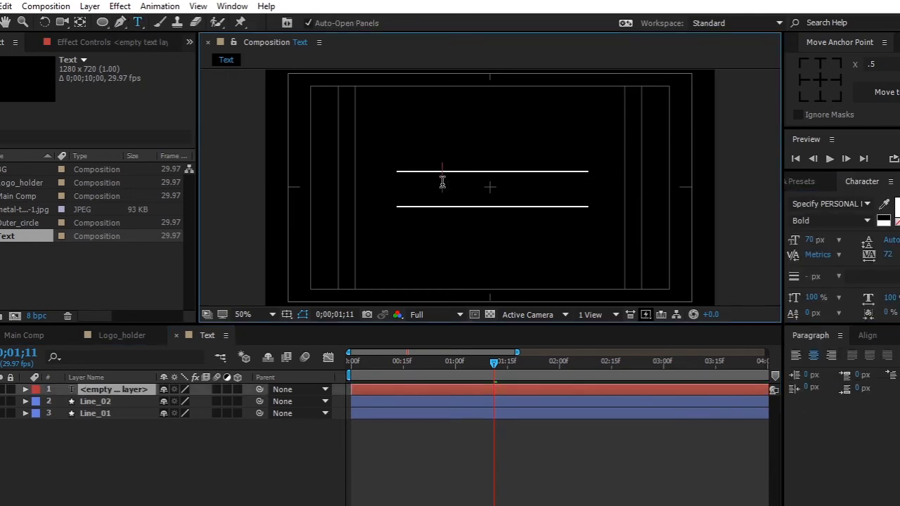
type("Motio")
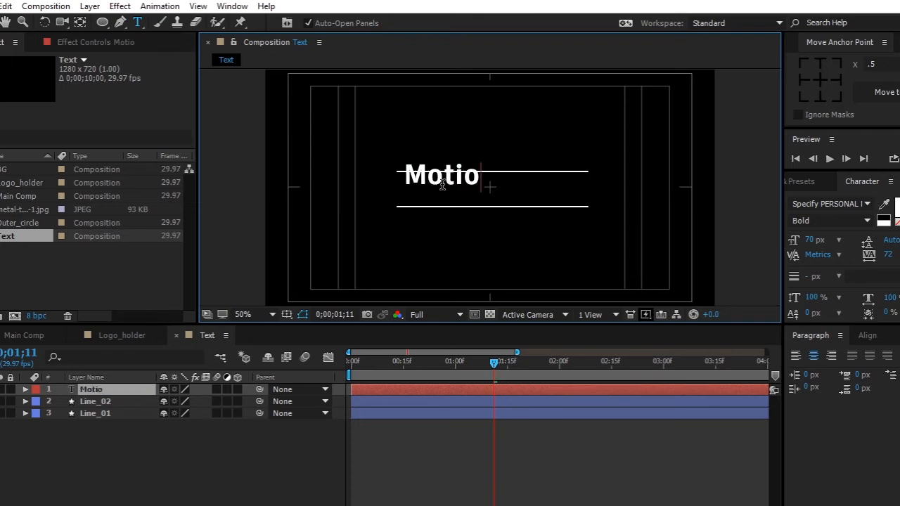
type("n Design ")
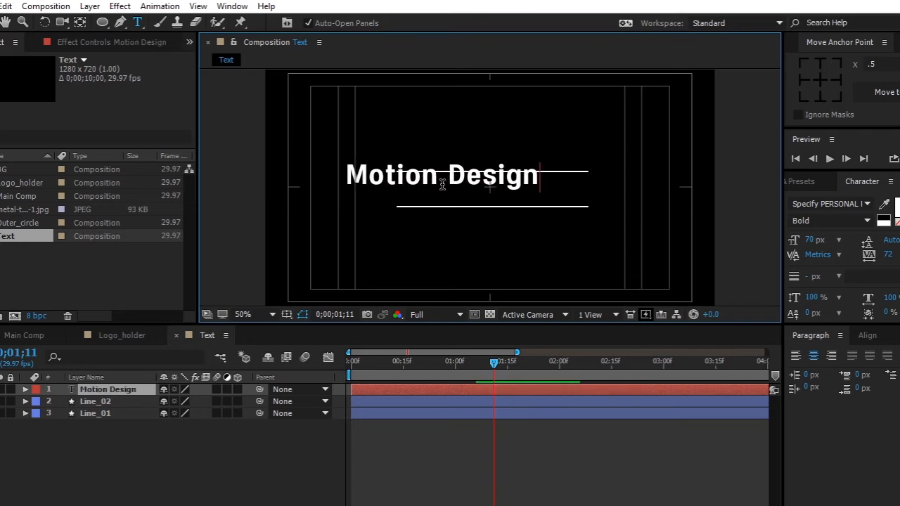
type("V")
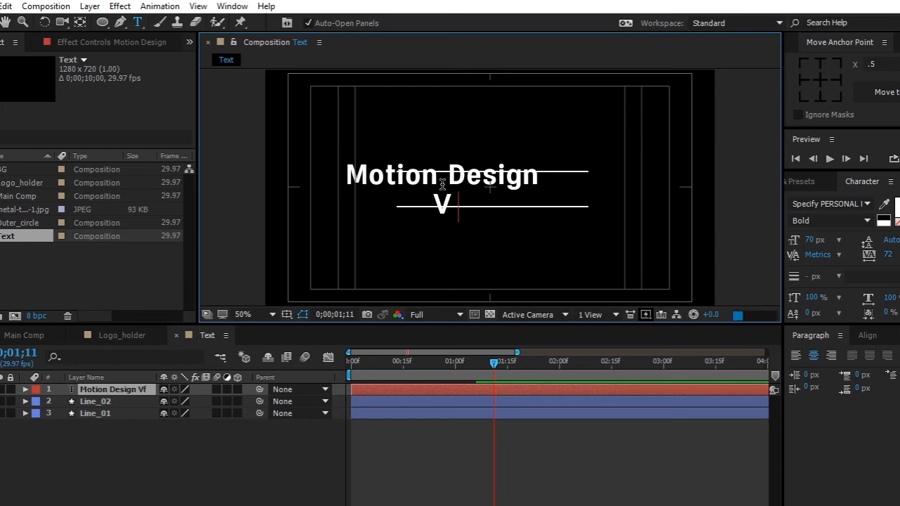
type("fx Y")
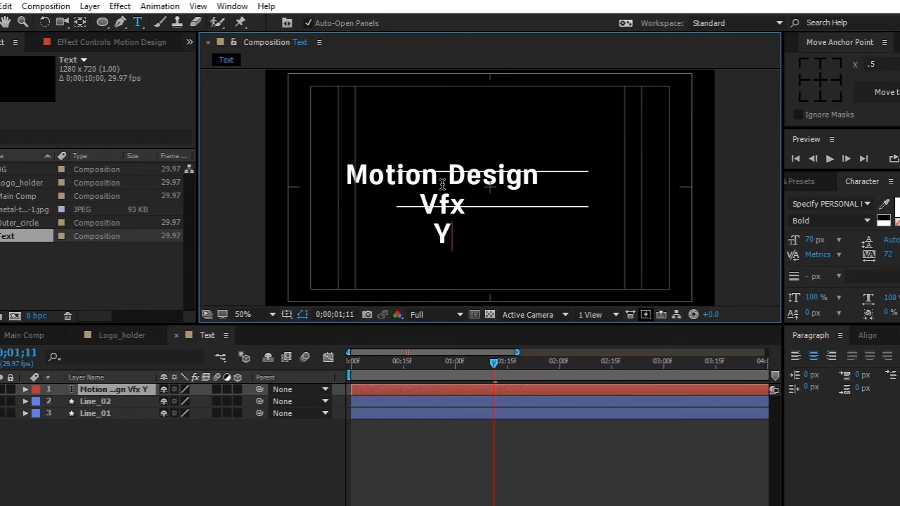
type("outube")
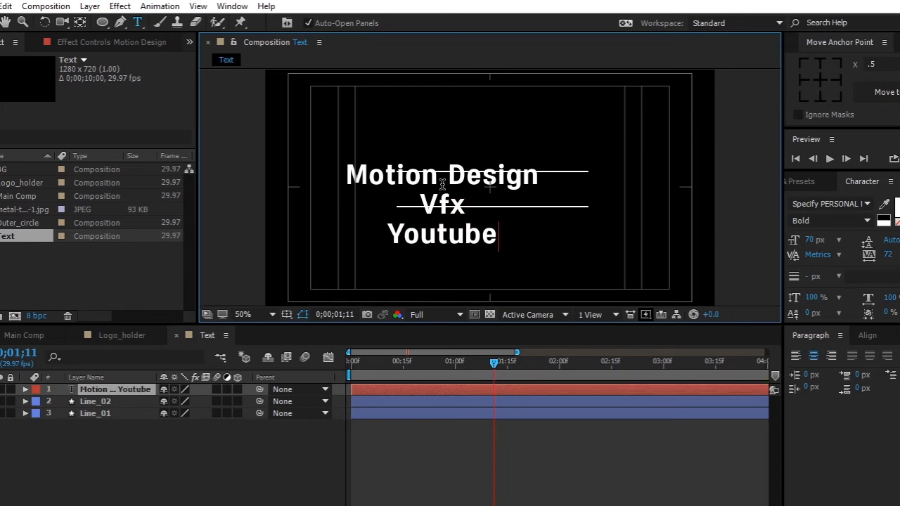
key("Return")
type("Social Me")
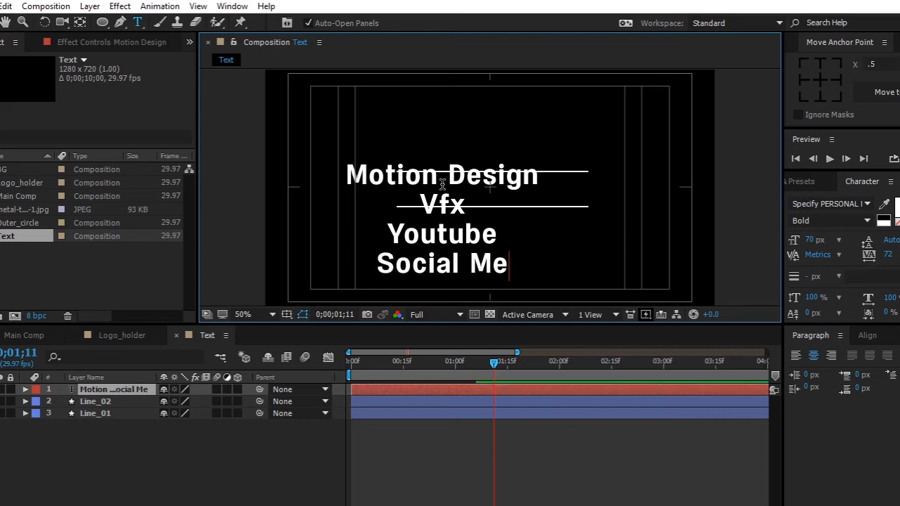
type("dia")
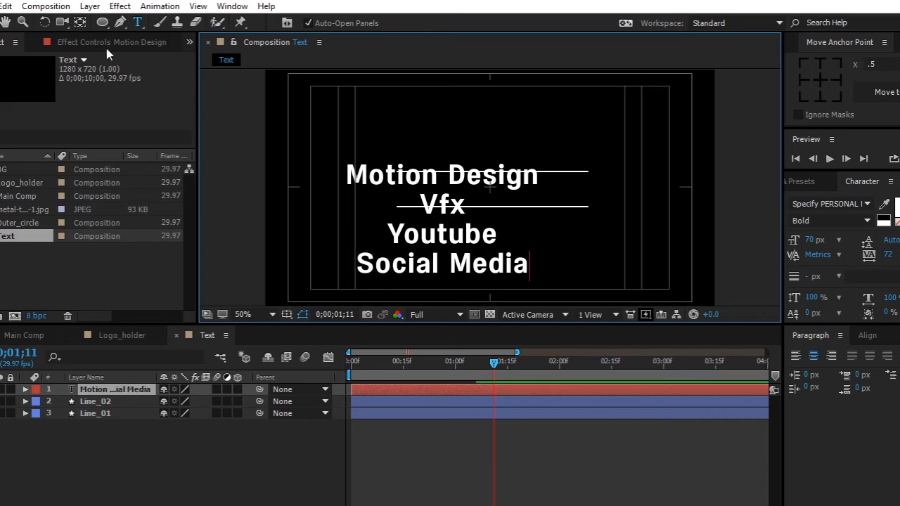
Set the text's font size to 64 px and position it so that "Motion Design" sits centred between the two lines
left_click(5, 22)
left_click_drag(444, 199, 490, 242)
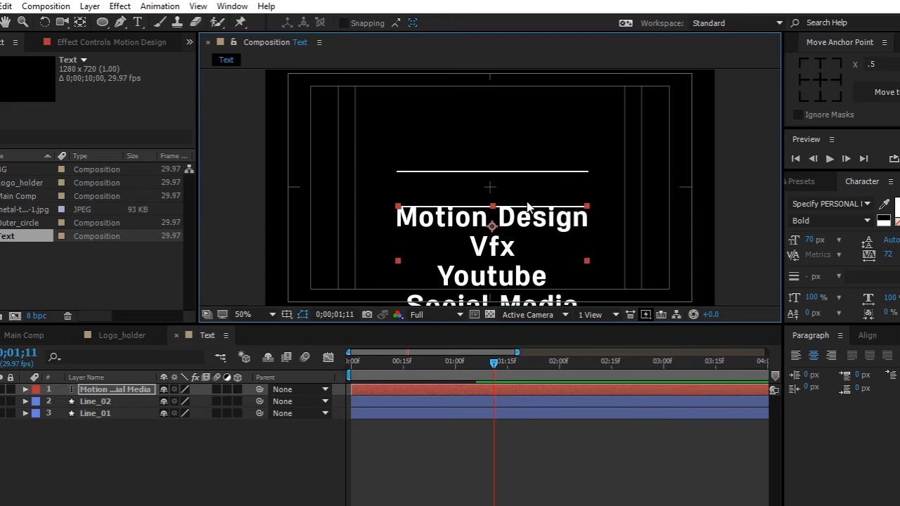
left_click_drag(811, 240, 803, 239)
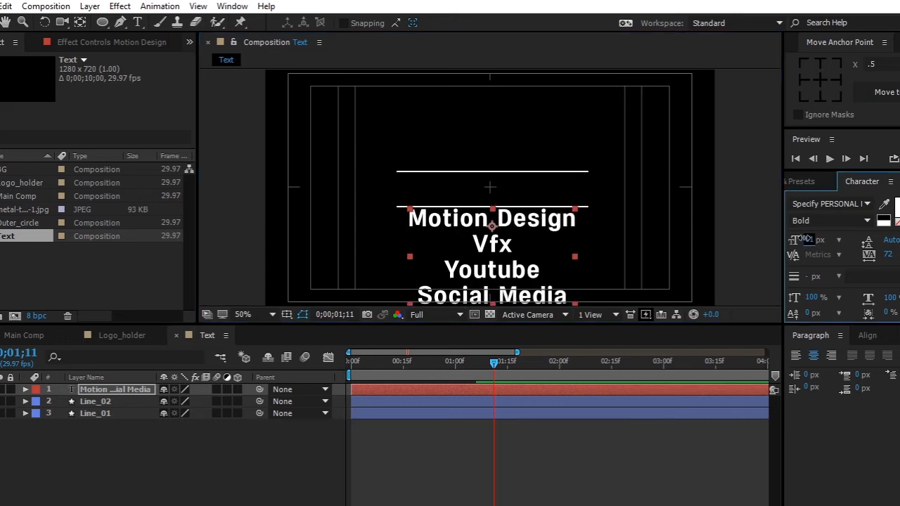
left_click_drag(523, 234, 529, 201)
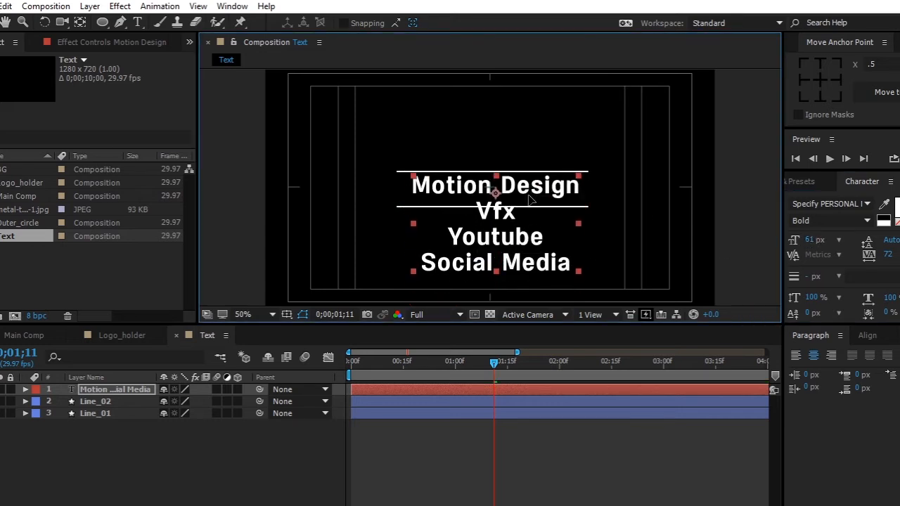
left_click_drag(812, 243, 816, 244)
left_click_drag(490, 217, 488, 215)
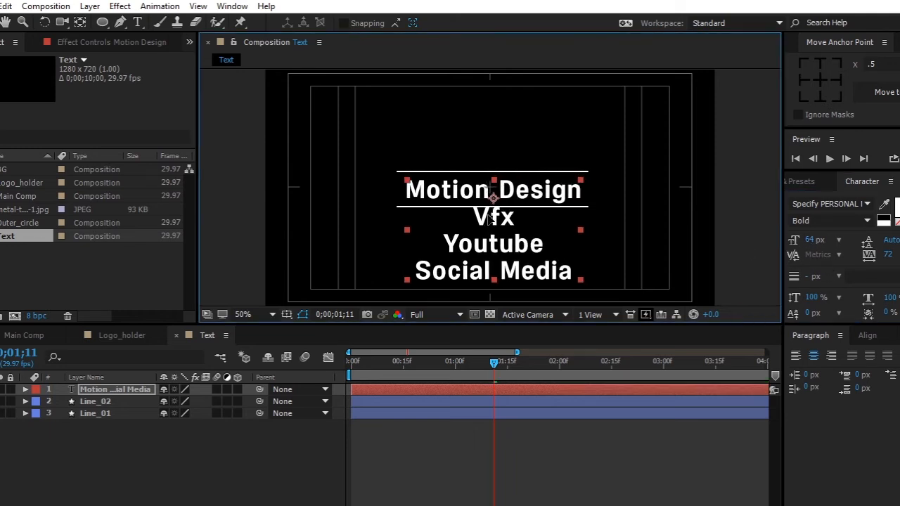
Set the text's fill colour to white and deselect the text layer
left_click(898, 204)
mouse_move(249, 240)
left_mouse_down()
mouse_move(267, 171)
mouse_move(246, 190)
left_mouse_up()
left_click(389, 157)
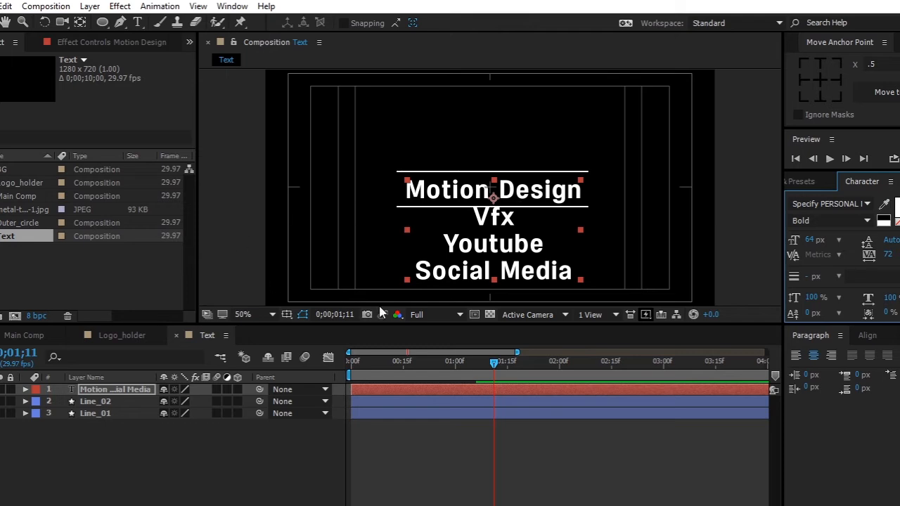
left_click(205, 441)
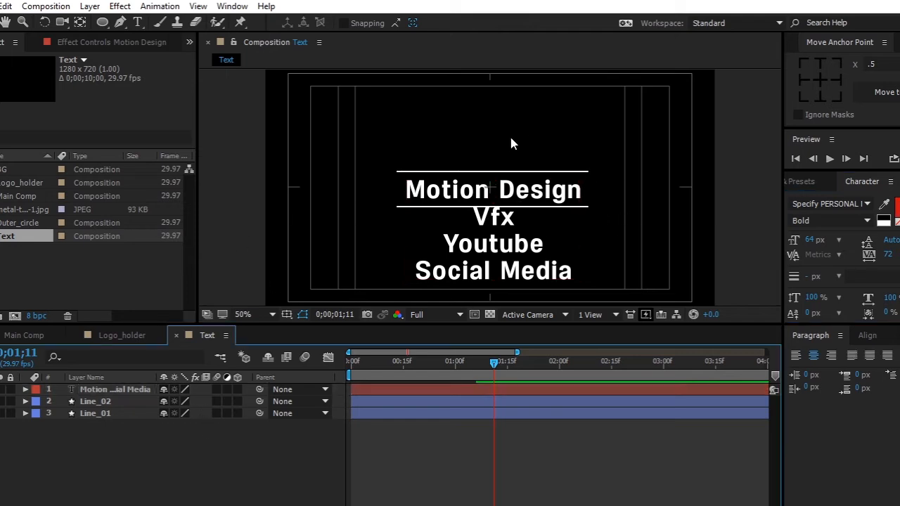
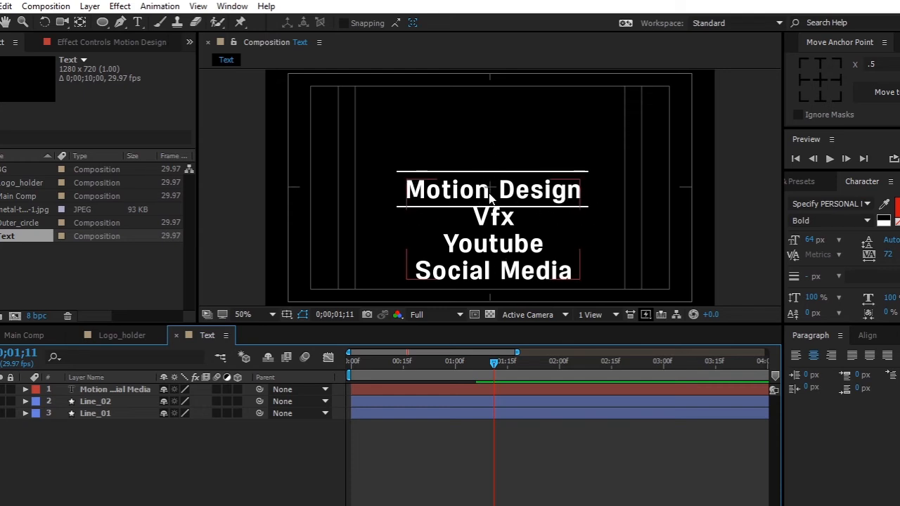
Add a new shape layer and set the shape options to a solid orange fill with no stroke
right_click(213, 455)
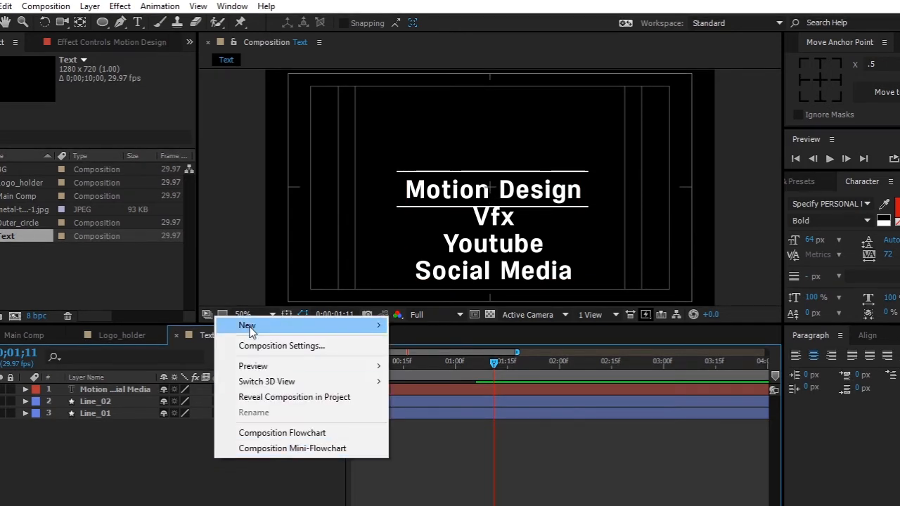
mouse_move(264, 327)
left_click(432, 422)
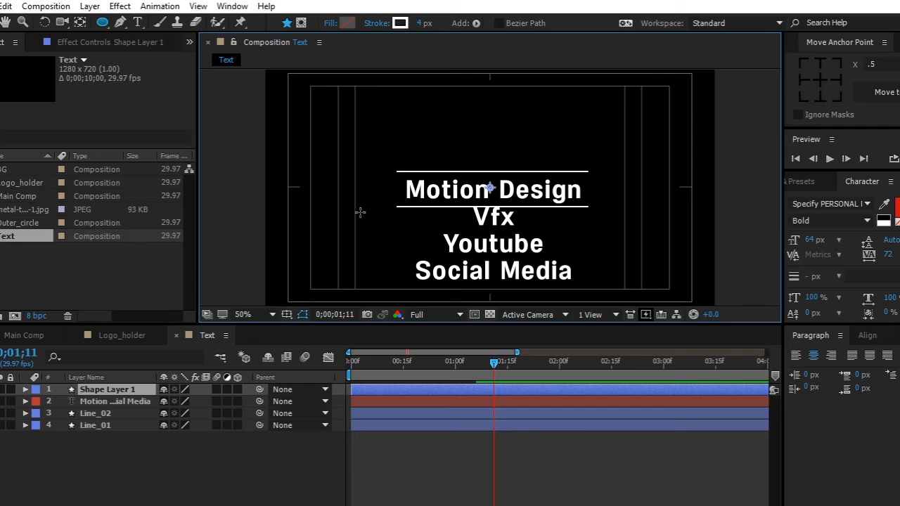
left_click(329, 24)
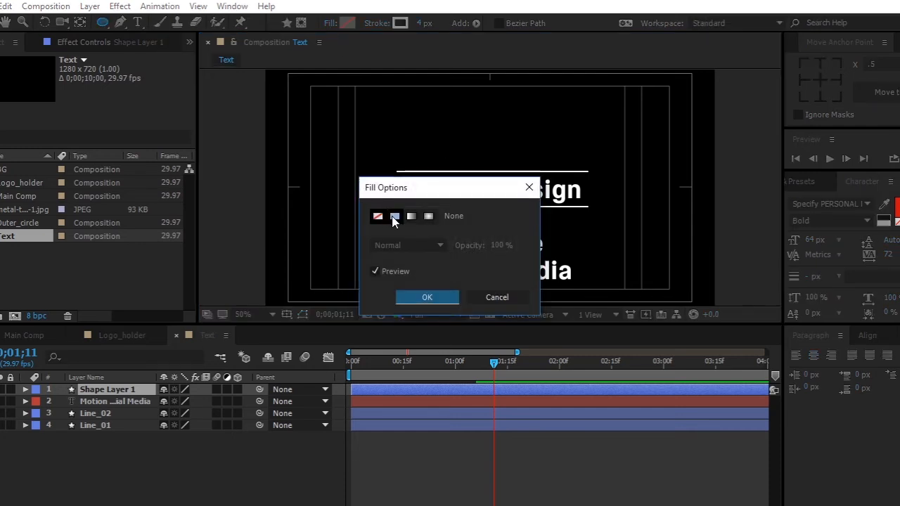
left_click(395, 216)
left_click(427, 296)
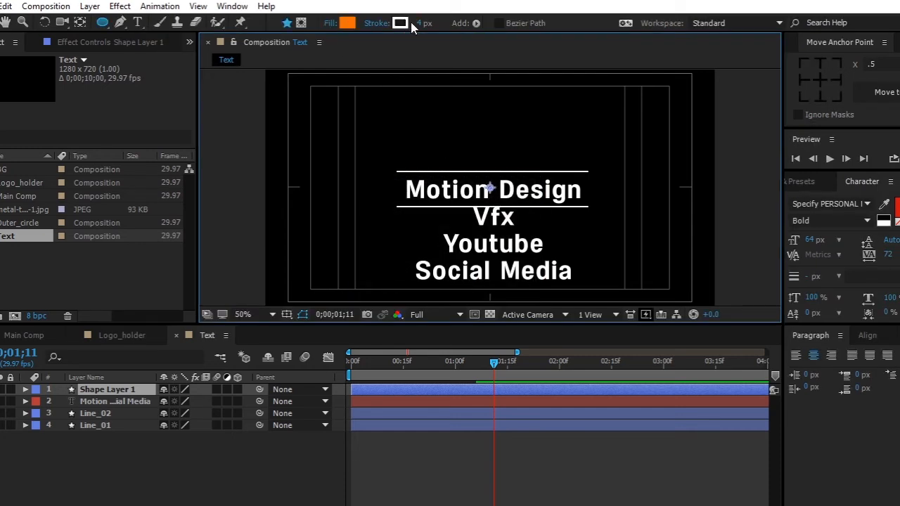
left_click(376, 24)
left_click(378, 216)
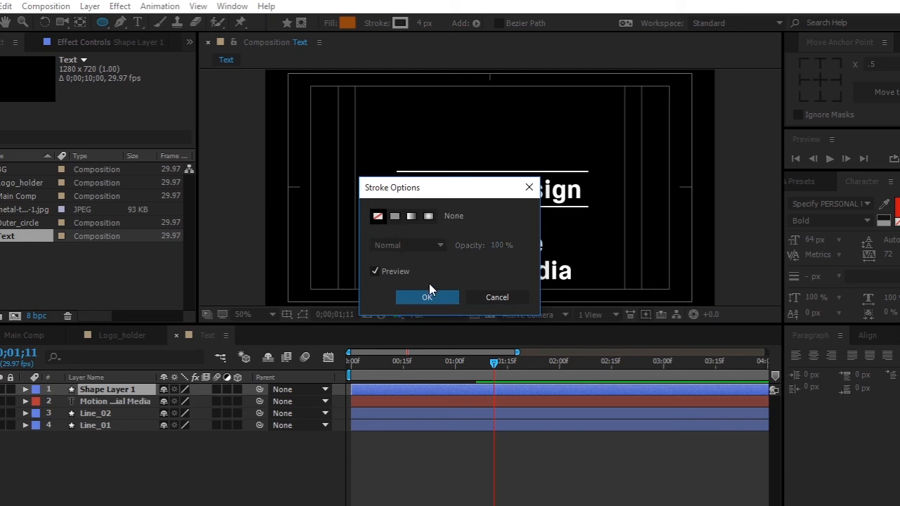
left_click(424, 296)
Draw an orange rectangle below the lower line, wide and tall enough to cover the text lines under "Motion Design"
left_click_drag(367, 208, 571, 249)
key("ctrl+z")
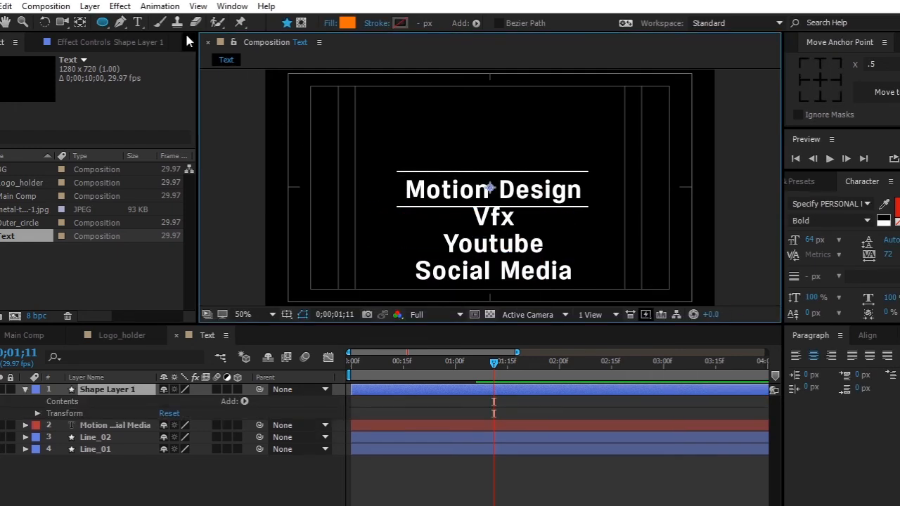
left_click_drag(104, 22, 151, 22)
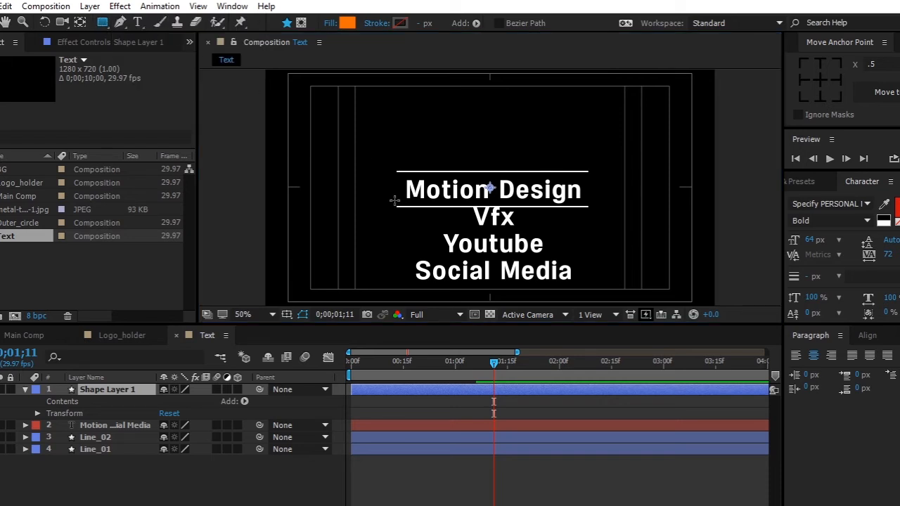
left_click_drag(367, 208, 628, 355)
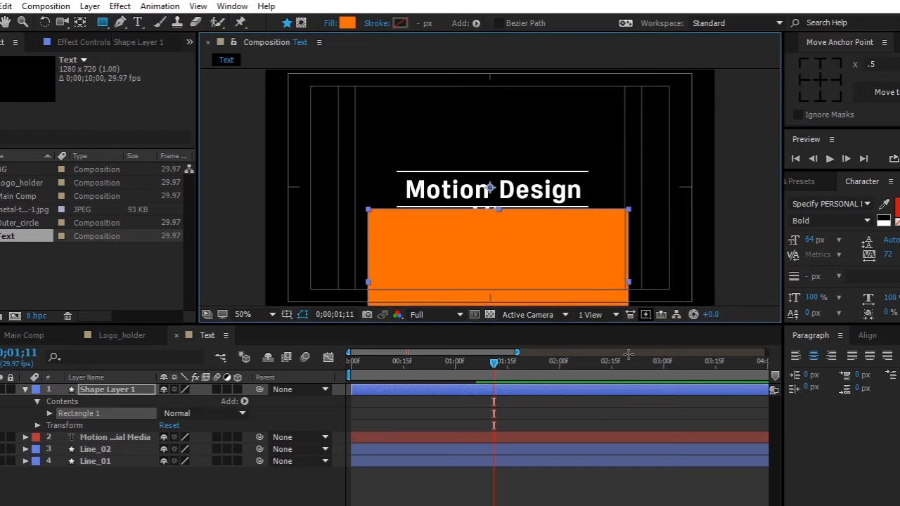
Nudge the rectangle up until its top edge meets the underside of the lower line, and collapse the shape layer's properties
scroll(554, 279, "up", 2)
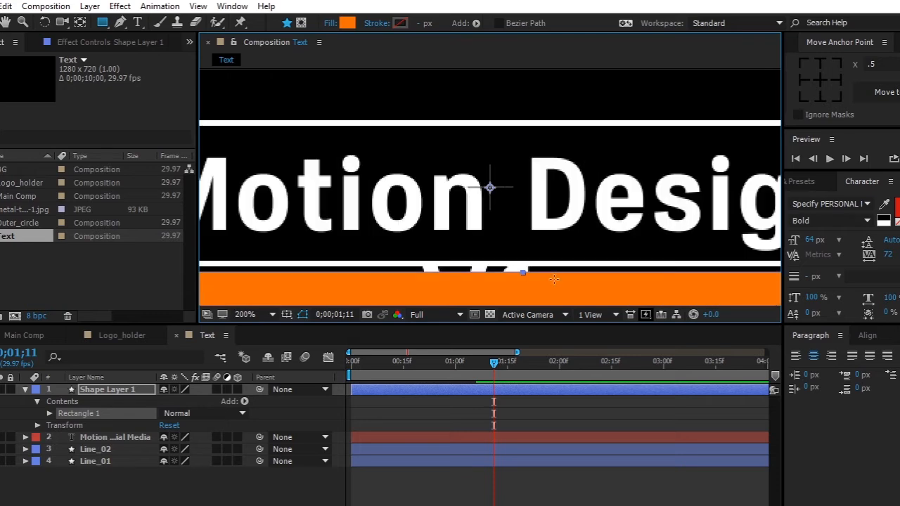
left_click_drag(577, 247, 558, 171)
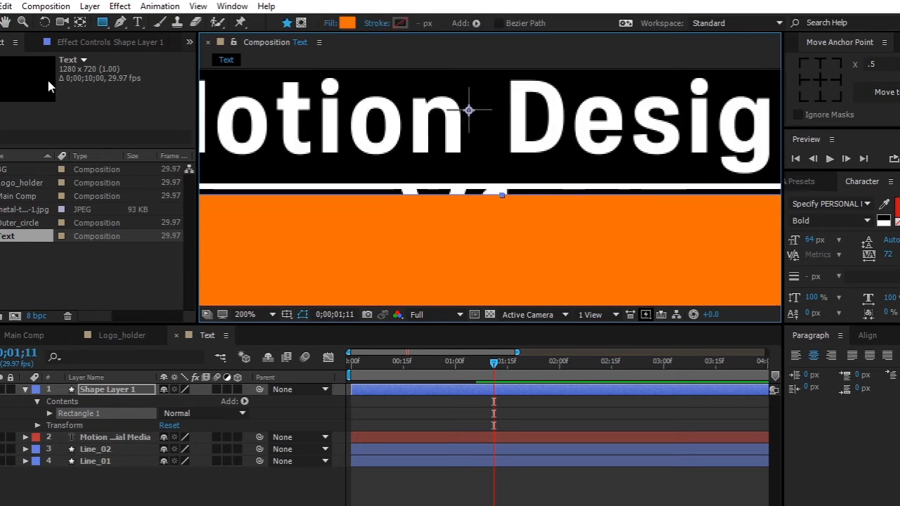
key("v")
key("Up")
key("Up")
key("Up")
key("Up")
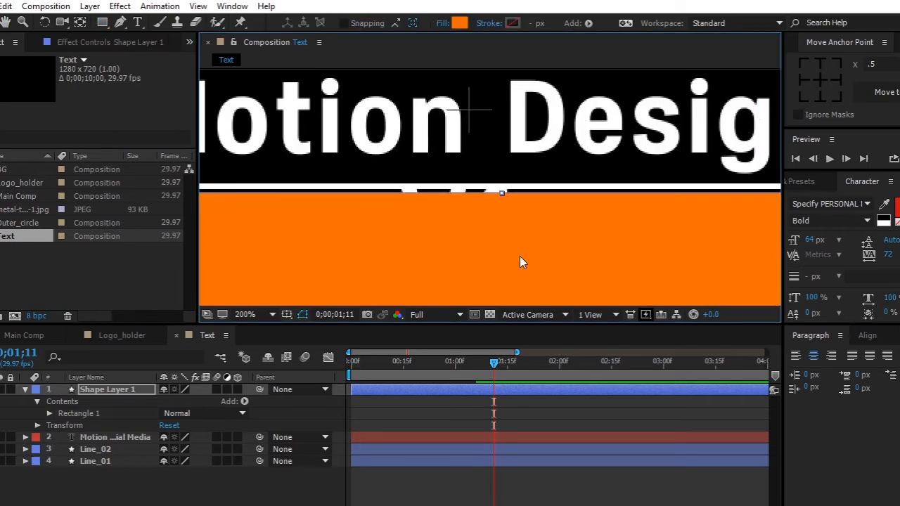
key("Up")
key("Up")
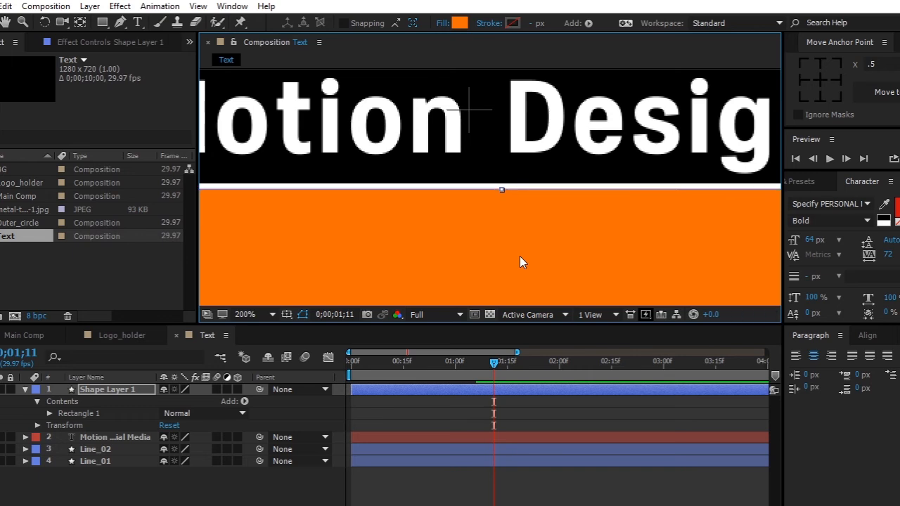
key("comma")
key("comma")
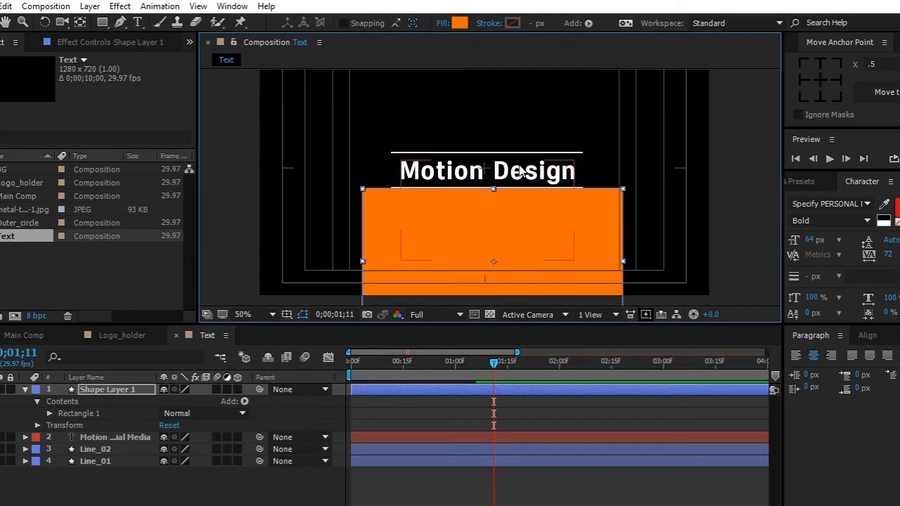
double_click(512, 232)
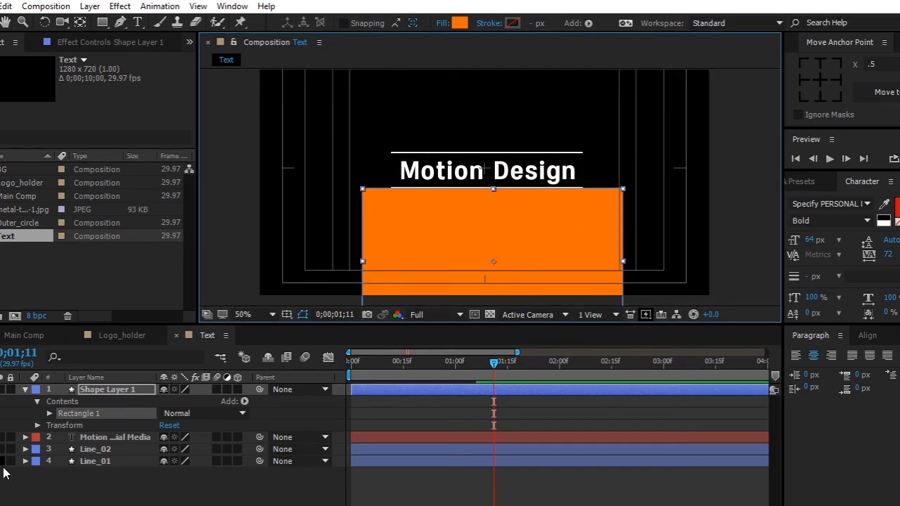
left_click(20, 390)
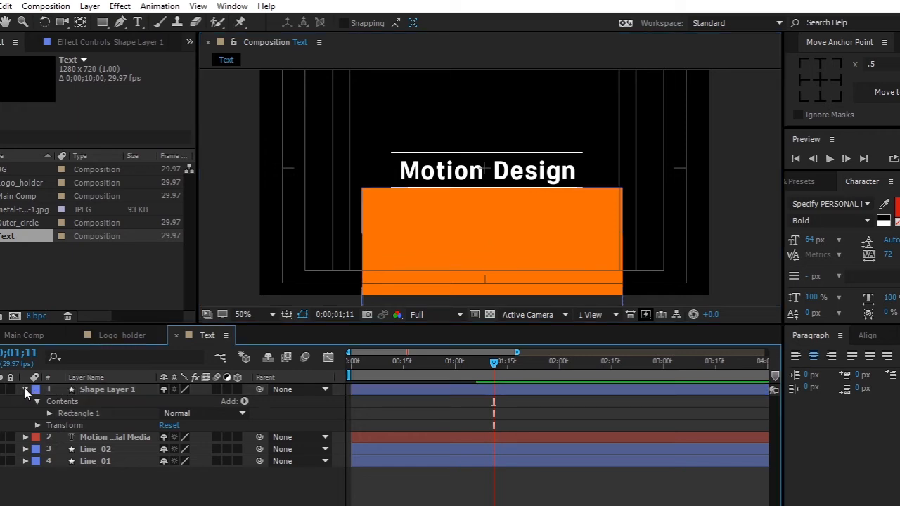
left_click(26, 390)
Duplicate the orange rectangle layer and move the copy up above the upper line
left_click(85, 392)
key("ctrl+d")
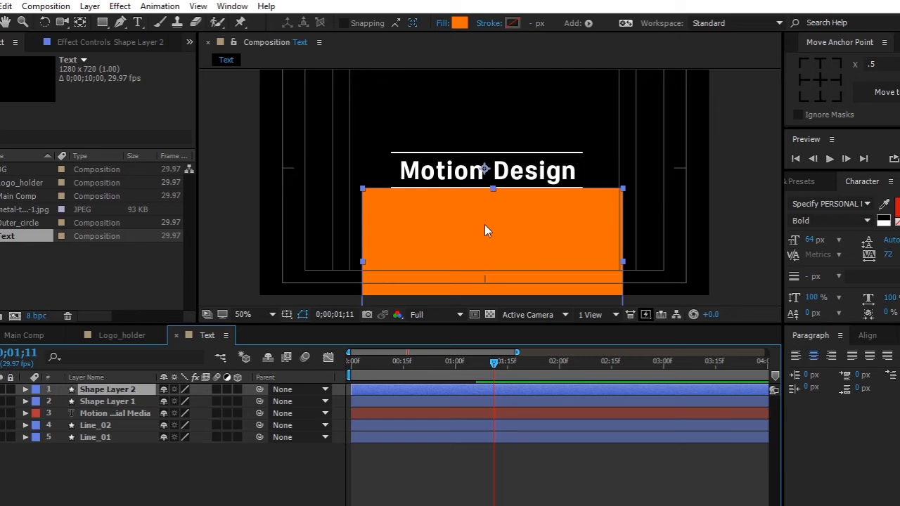
left_click_drag(484, 230, 481, 73)
Nudge the copied rectangle down until its lower edge meets the top of the upper line
scroll(520, 176, "up", 3)
key("space")
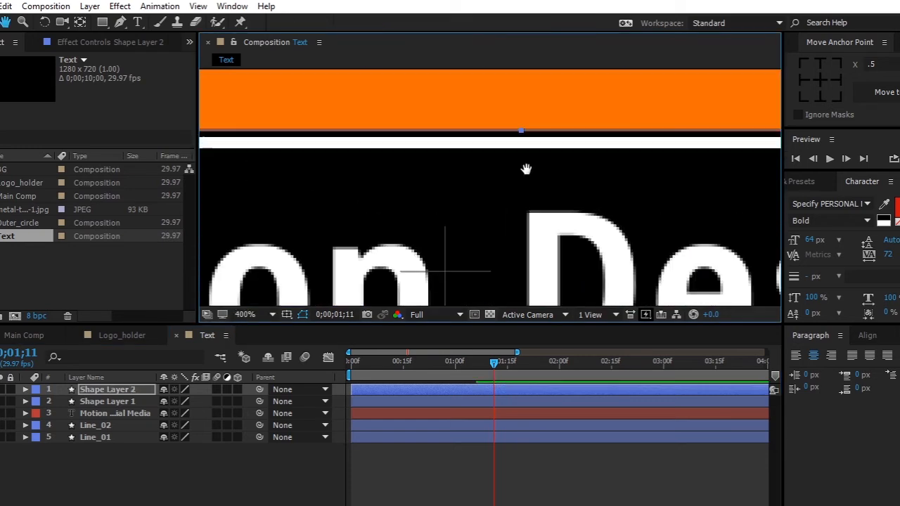
left_click_drag(526, 168, 471, 227)
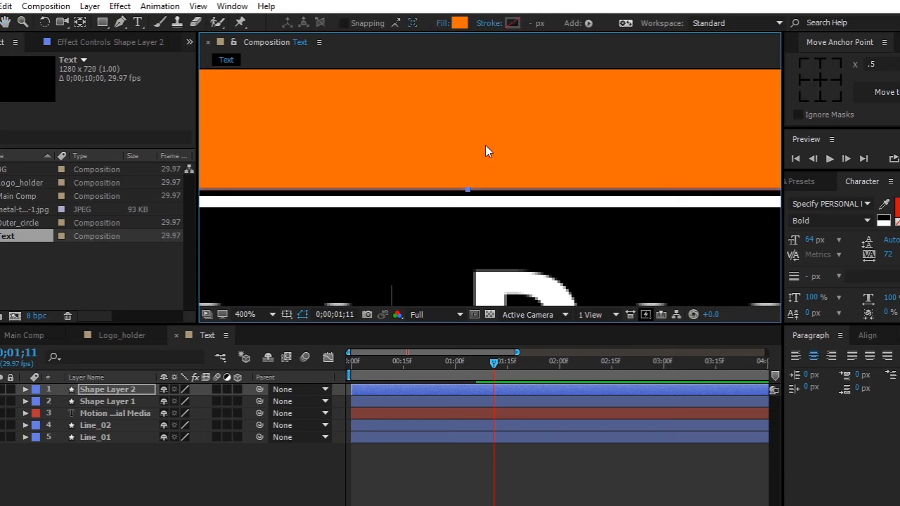
key("Down")
key("Down")
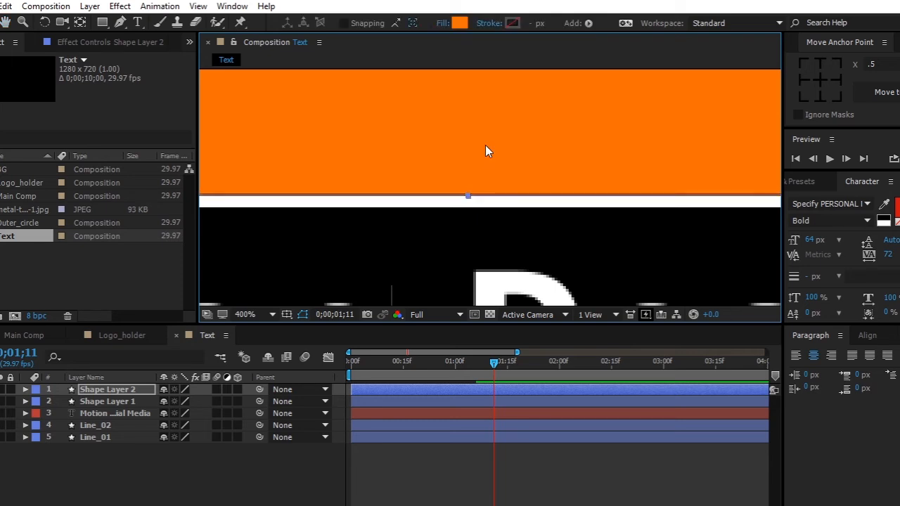
scroll(485, 147, "down", 4)
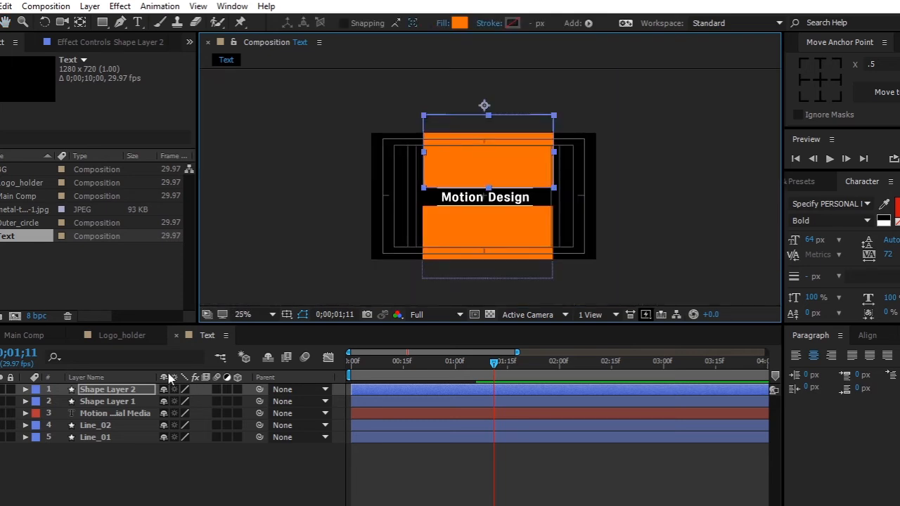
Pre-compose the two orange rectangle layers into a new composition named "Matt"
left_click(134, 400)
left_click(116, 389, "shift")
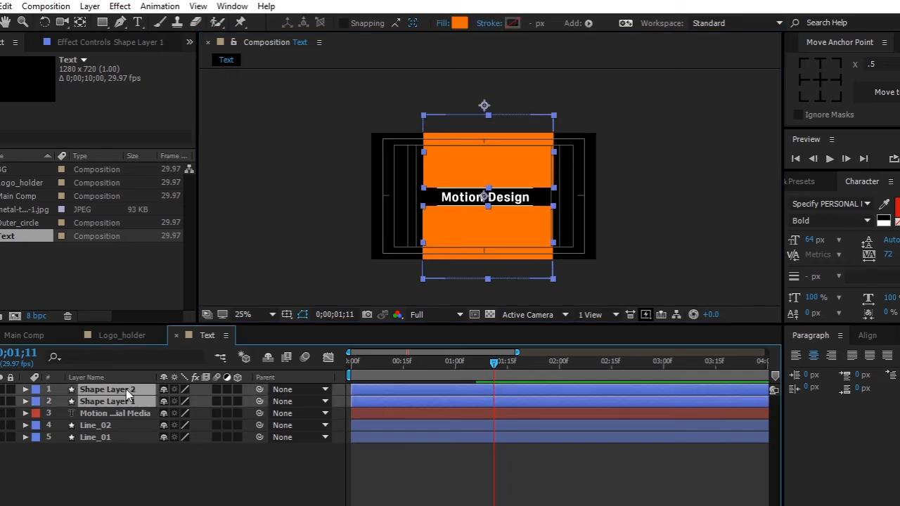
right_click(126, 390)
left_click(184, 447)
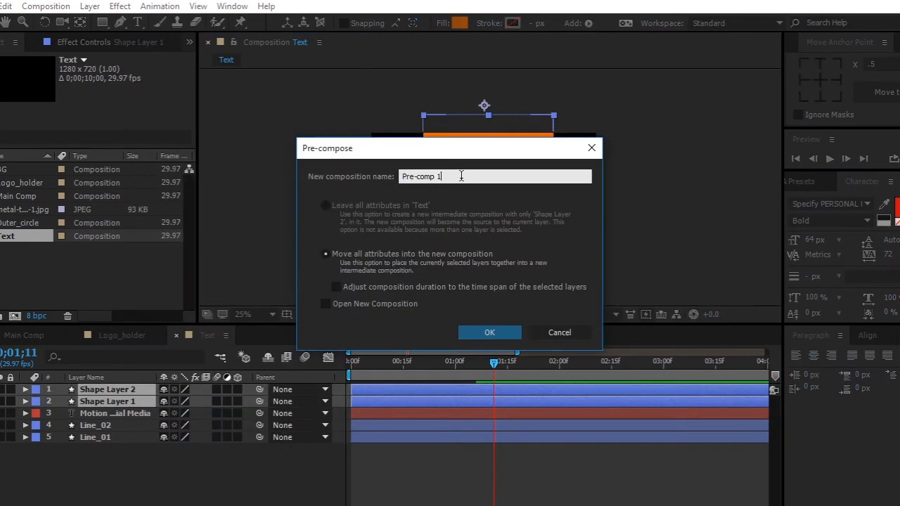
type("Matt")
key("Return")
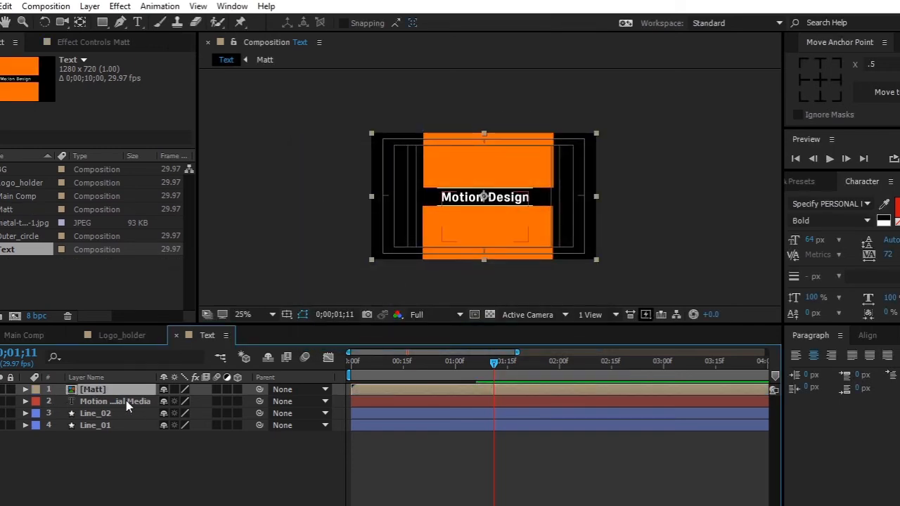
Set the text layer's track matte to Alpha Inverted Matte using the Matt layer
left_click(127, 403)
key("F4")
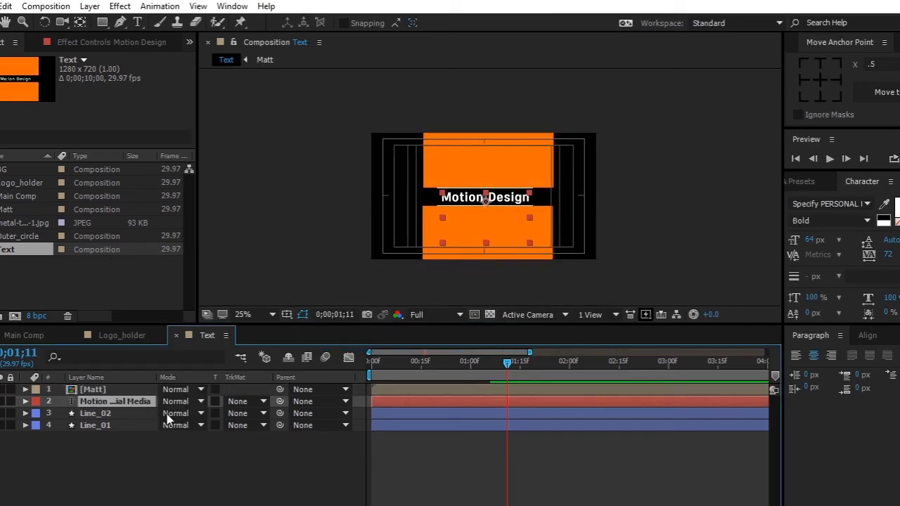
left_click(253, 402)
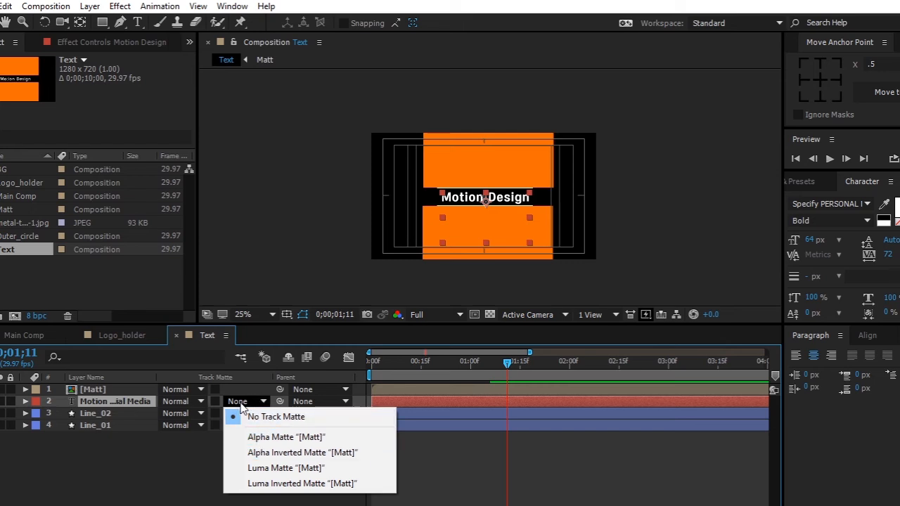
left_click(344, 453)
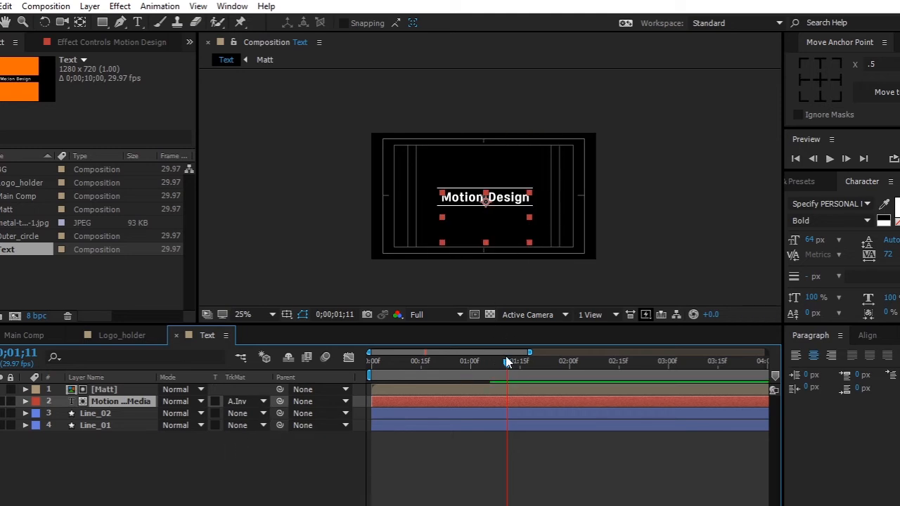
At 0;00;01;03, move the text layer down until its first line is hidden below the lower line
left_click_drag(505, 366, 494, 365)
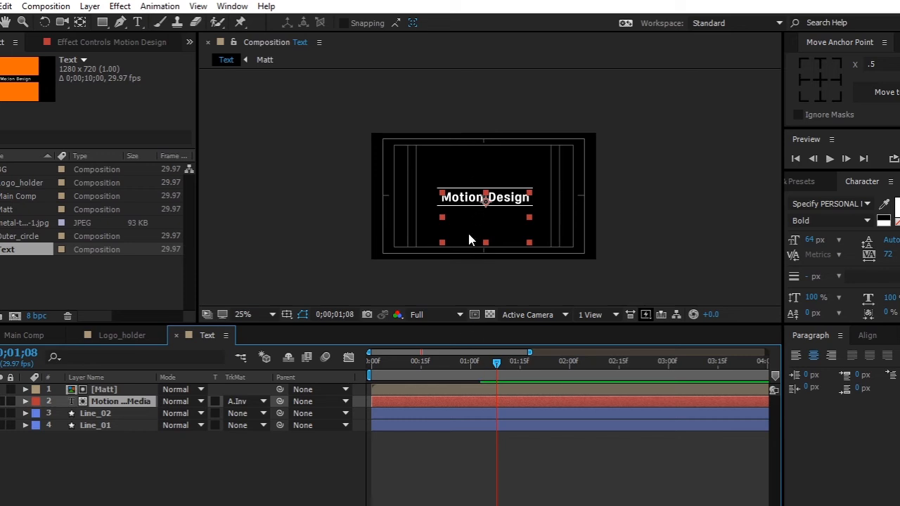
mouse_move(494, 366)
left_mouse_down()
mouse_move(439, 363)
mouse_move(476, 367)
left_mouse_up()
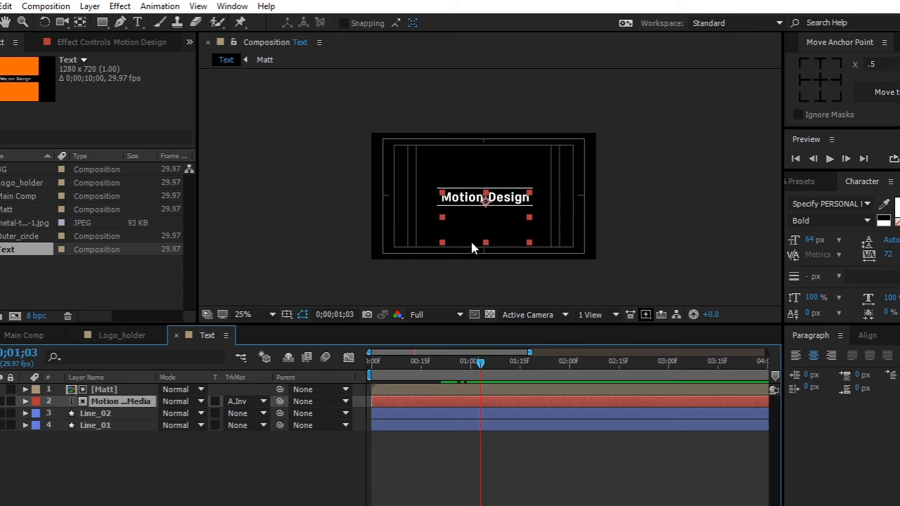
left_click_drag(479, 216, 482, 230)
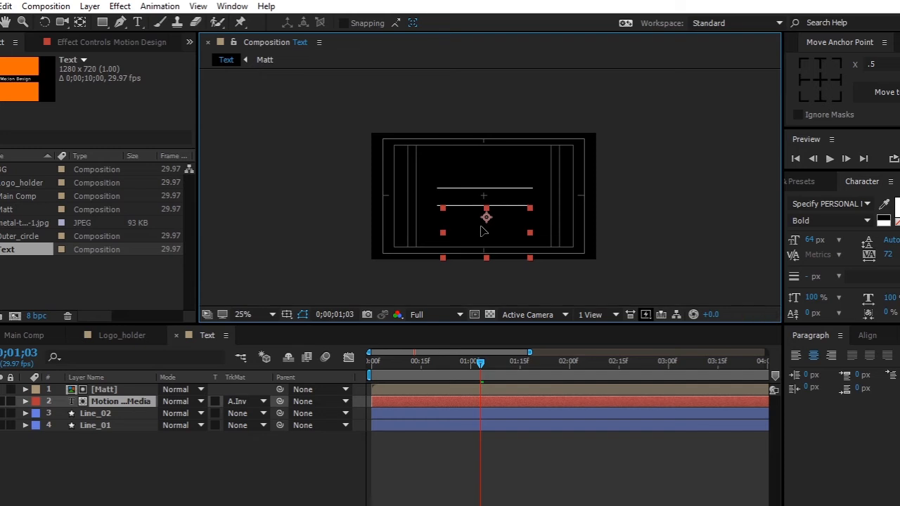
Keyframe the text's Position at 0;00;01;03, and set it to 654, 391 at 0;00;01;13 to reveal "Motion Design"
scroll(501, 208, "up", 3)
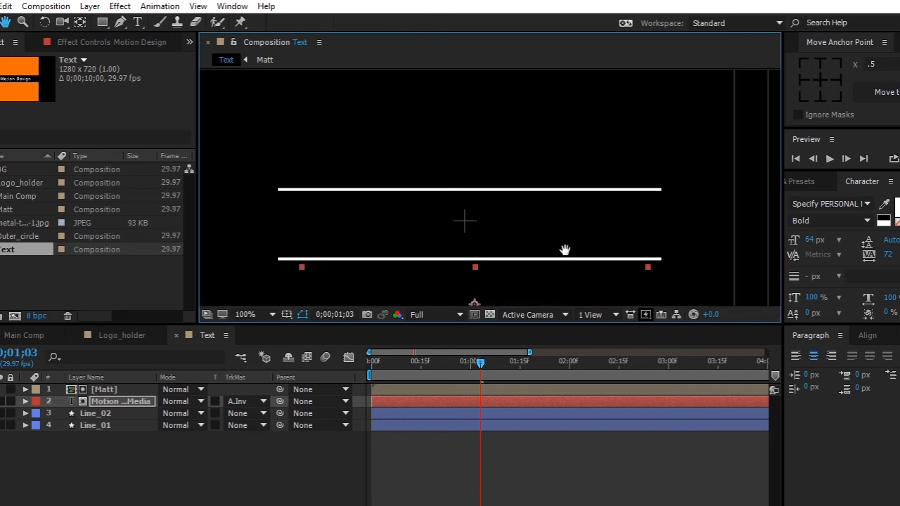
left_click_drag(564, 248, 580, 190)
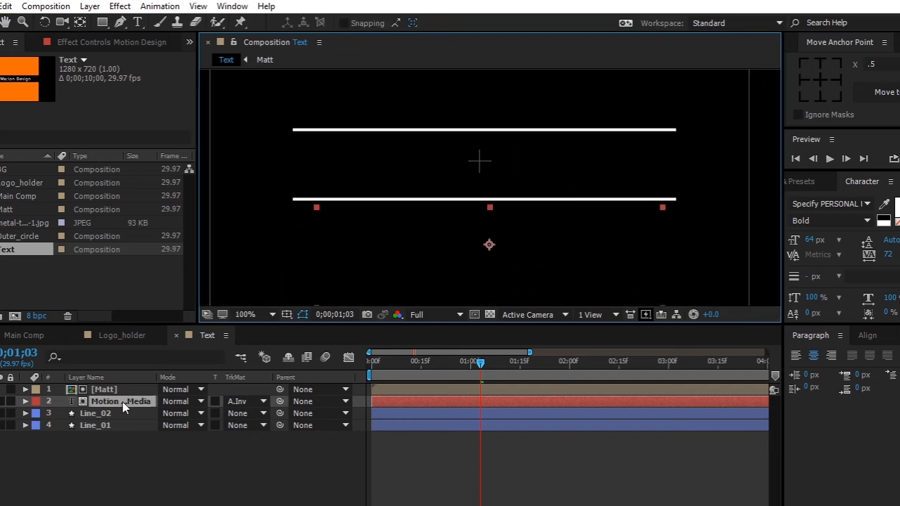
key("p")
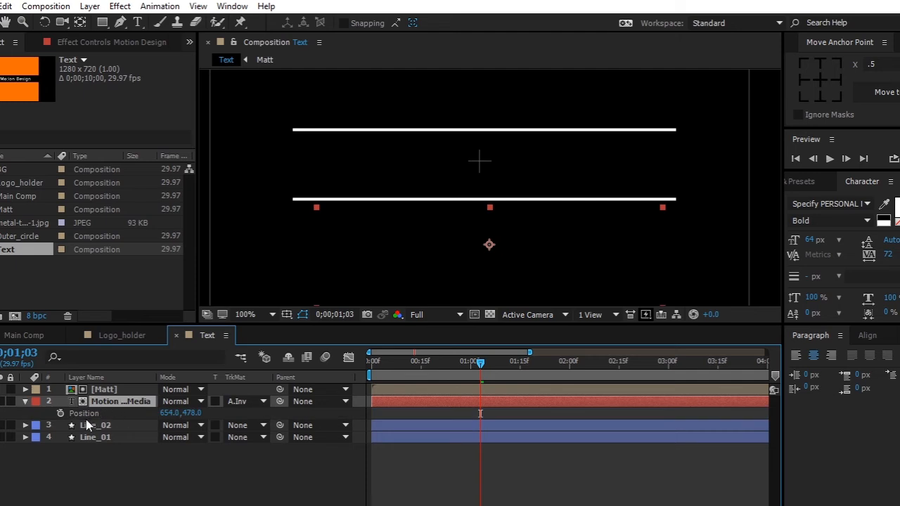
left_click(61, 414)
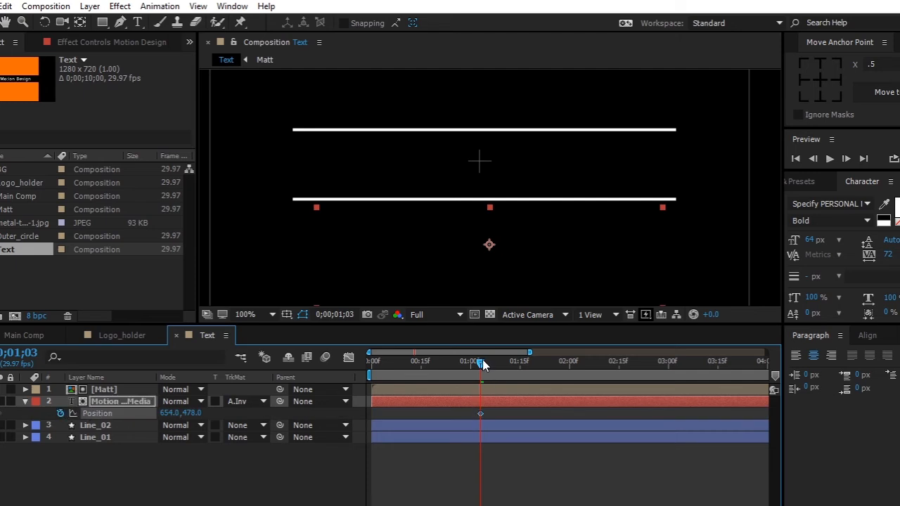
key("space")
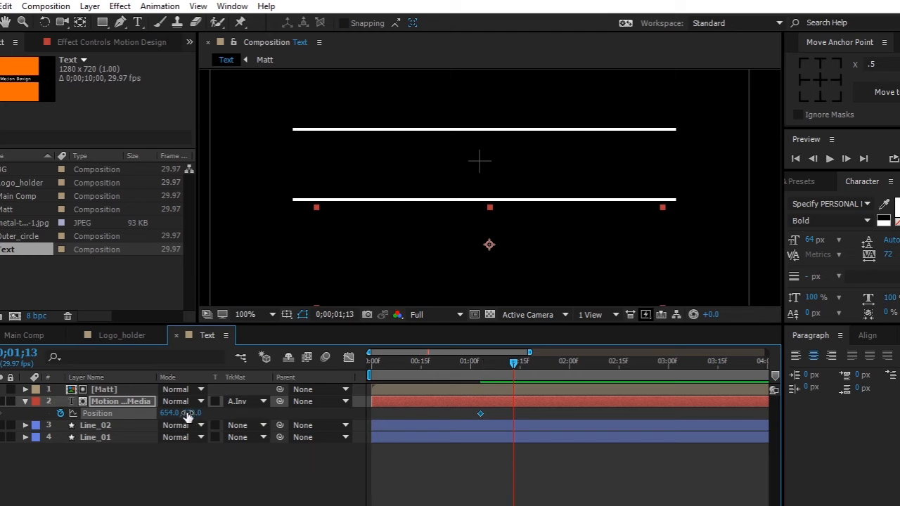
left_click_drag(188, 416, 125, 414)
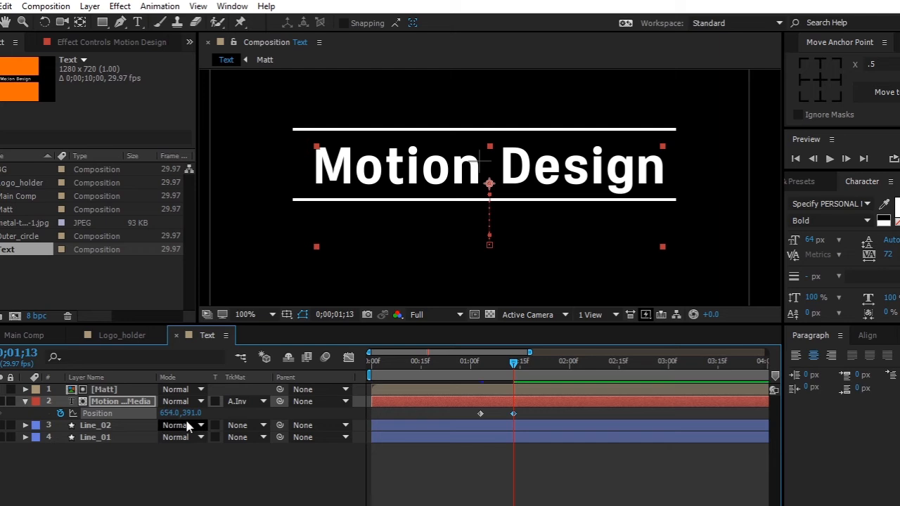
At 0;00;01;28, set the text's Position to 654, 311 so "Vfx" sits between the lines
key("Page_Down")
key("Page_Down")
key("Page_Down")
key("Page_Down")
key("Page_Down")
key("Page_Down")
key("Page_Down")
key("Page_Down")
key("Page_Down")
key("Page_Down")
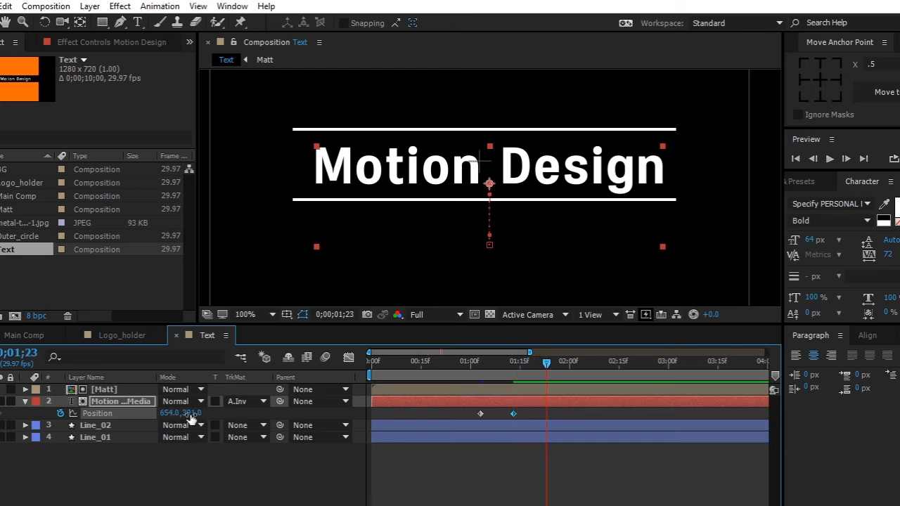
key("Page_Down")
key("Page_Down")
key("Page_Down")
key("Page_Down")
key("Page_Down")
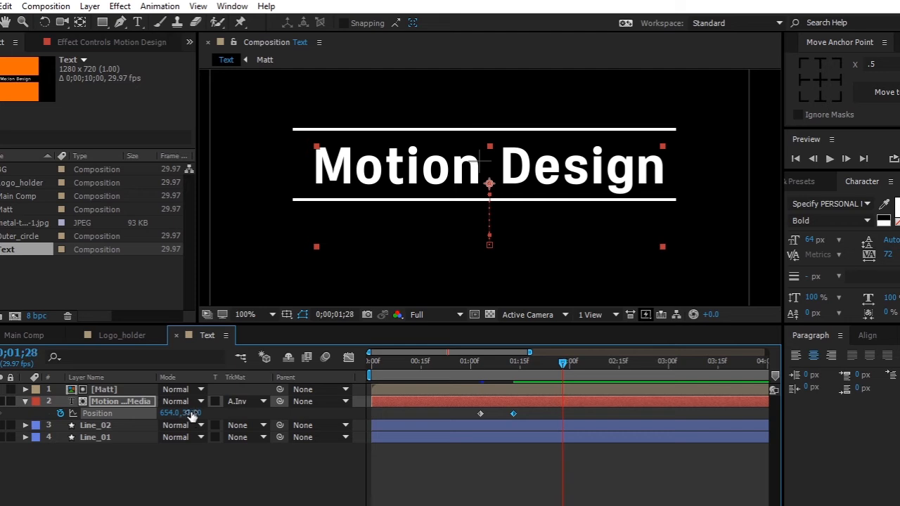
left_click_drag(191, 414, 143, 405)
At 0;00;02;13, set the text's Position to 654, 234 so "Youtube" sits between the lines
key("Page_Down")
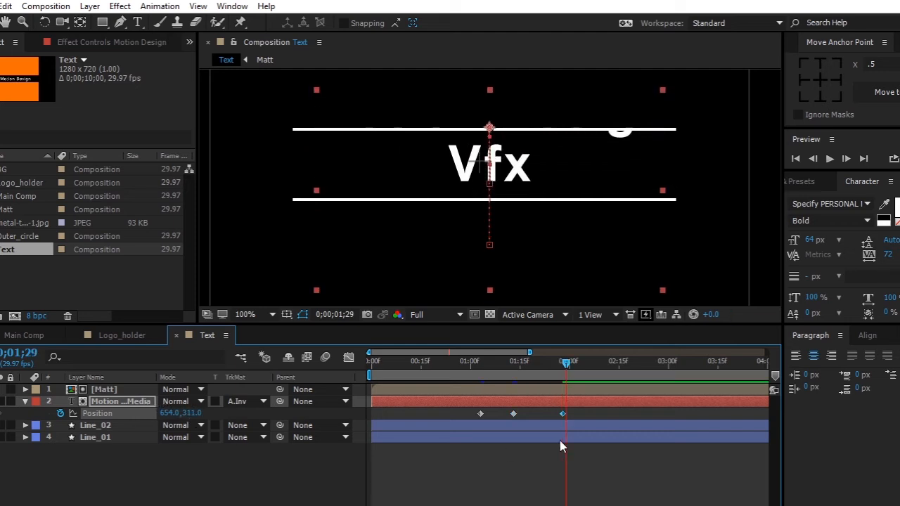
key("Page_Down")
key("Page_Down")
key("Page_Down")
key("Page_Down")
key("Page_Down")
key("Page_Down")
key("Page_Down")
key("Page_Down")
key("Page_Down")
key("Page_Down")
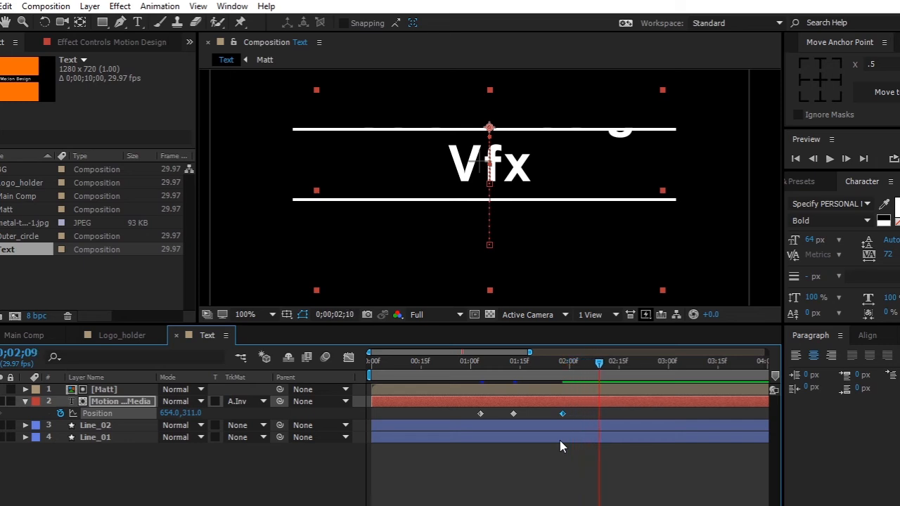
key("Page_Down")
key("Page_Down")
key("Page_Down")
key("Page_Down")
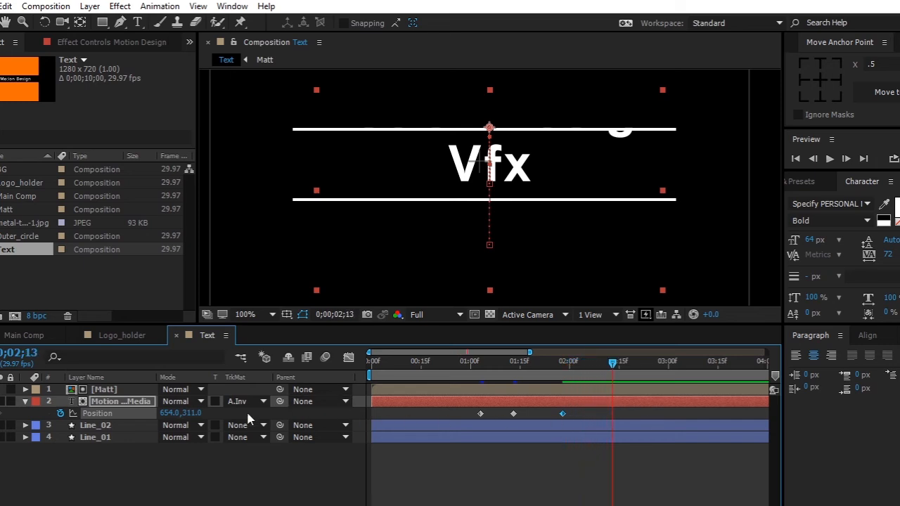
left_click_drag(194, 414, 149, 402)
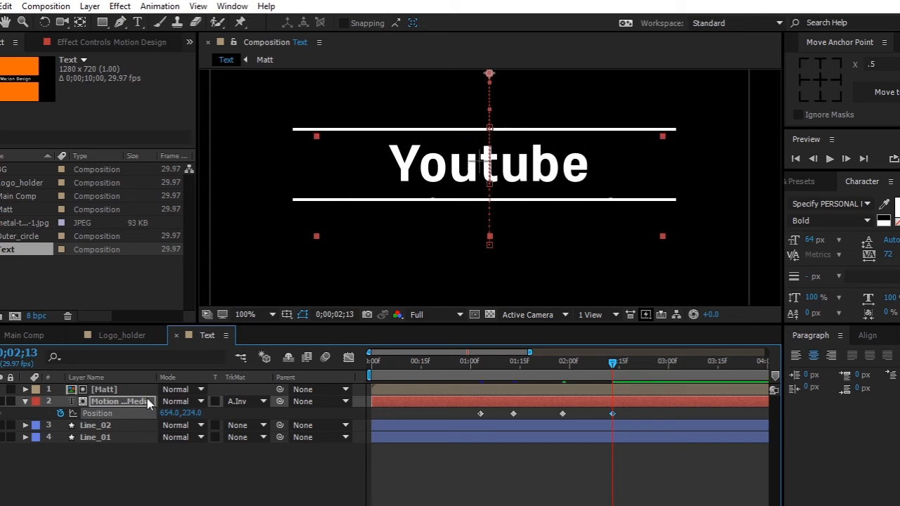
At 0;00;02;28, set the text's Position to 654, 164 so "Social Media" sits between the lines
key("Page_Down")
key("Page_Down")
key("Page_Down")
key("Page_Down")
key("Page_Down")
key("Page_Down")
key("Page_Down")
key("Page_Down")
key("Page_Down")
key("Page_Down")
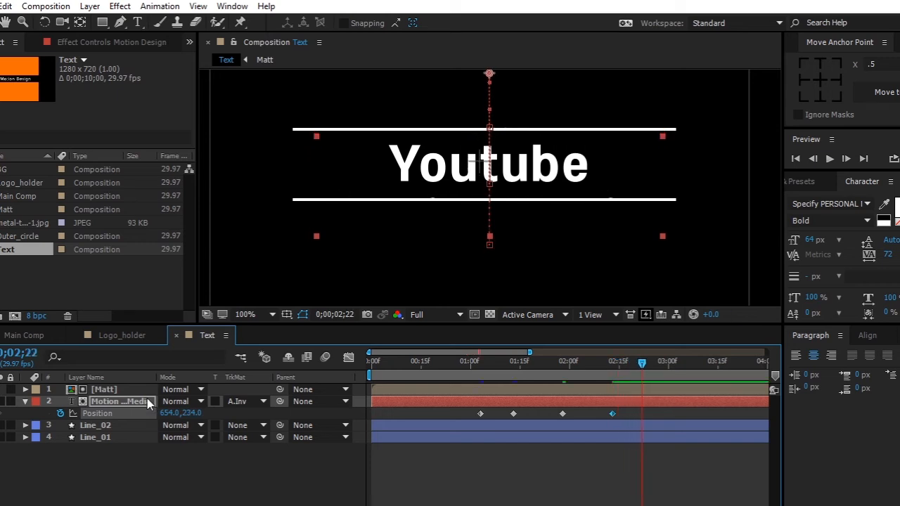
key("Page_Down")
key("Page_Down")
key("Page_Down")
key("Page_Down")
key("Page_Down")
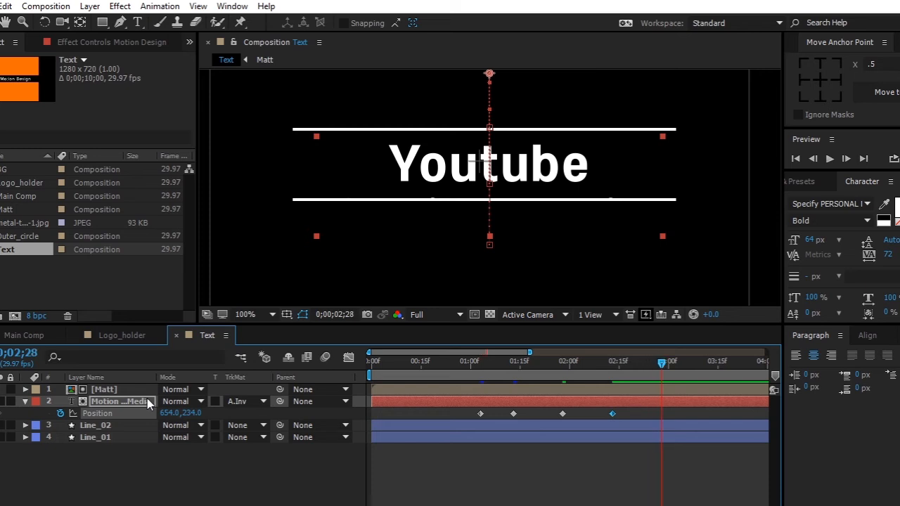
left_click_drag(188, 414, 142, 413)
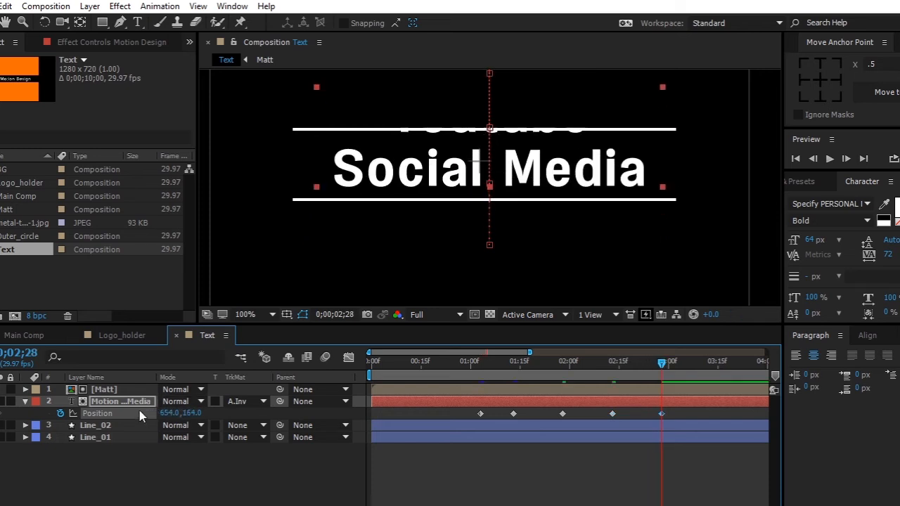
At 0;00;03;12, set the text's Position to 654, 63 so all the text is hidden above the upper line
key("Page_Down")
key("Page_Down")
key("Page_Down")
key("Page_Down")
key("Page_Down")
key("Page_Down")
key("Page_Down")
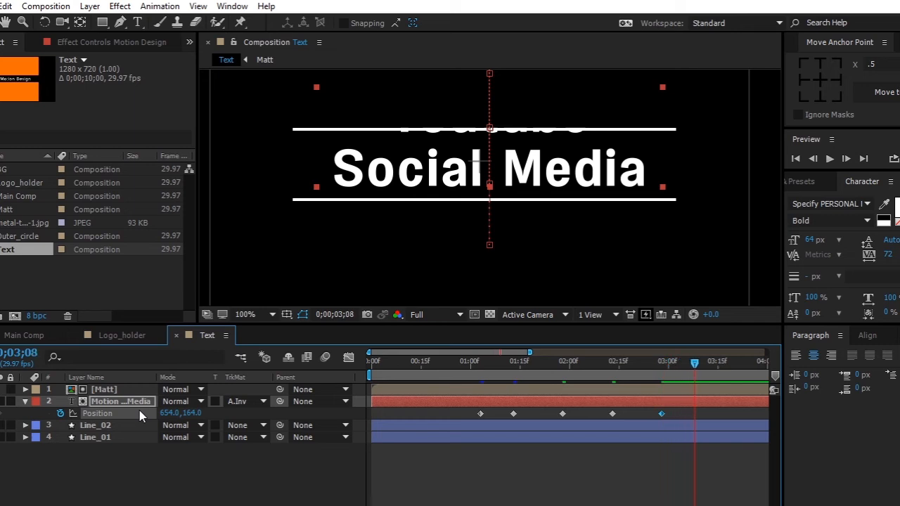
key("Page_Down")
key("Page_Down")
key("Page_Down")
key("Page_Down")
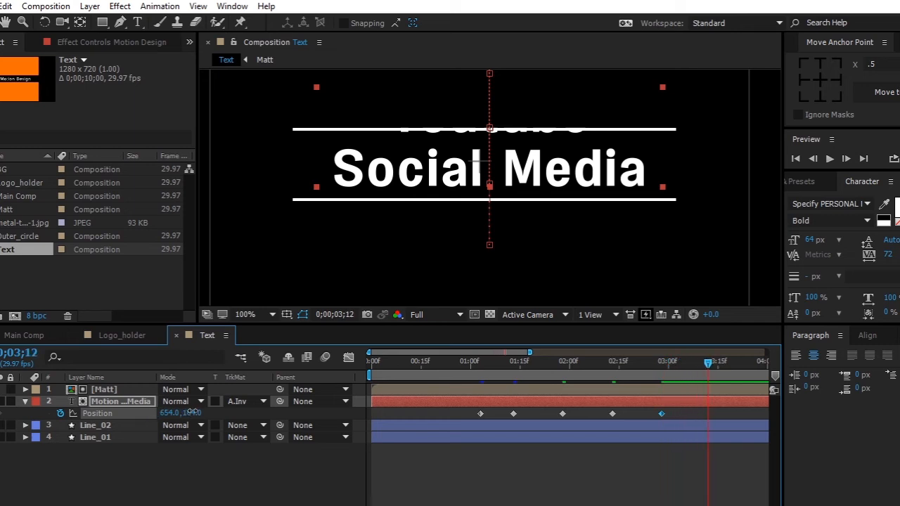
left_click_drag(189, 413, 152, 414)
left_click_drag(139, 415, 114, 418)
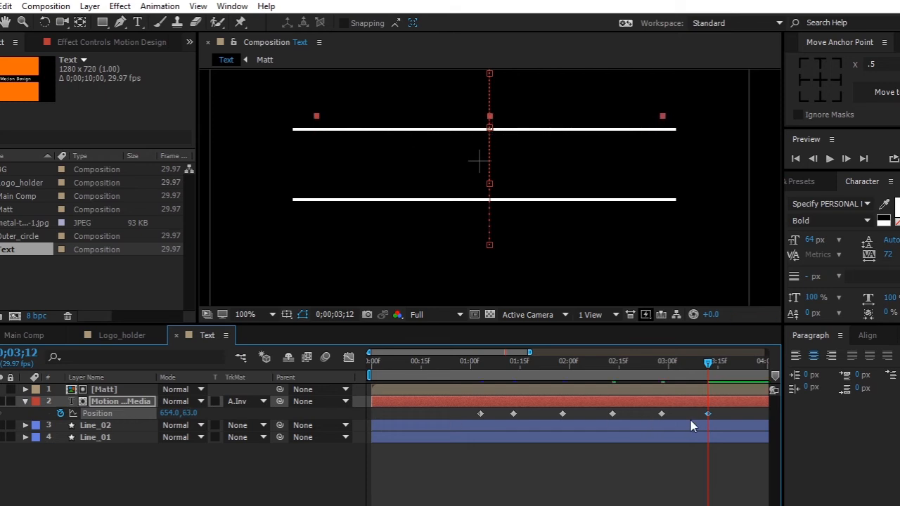
Apply Easy Ease to all of the text's Position keyframes and display their speed curves in the Graph Editor
left_click_drag(714, 404, 494, 412)
key("ctrl+z")
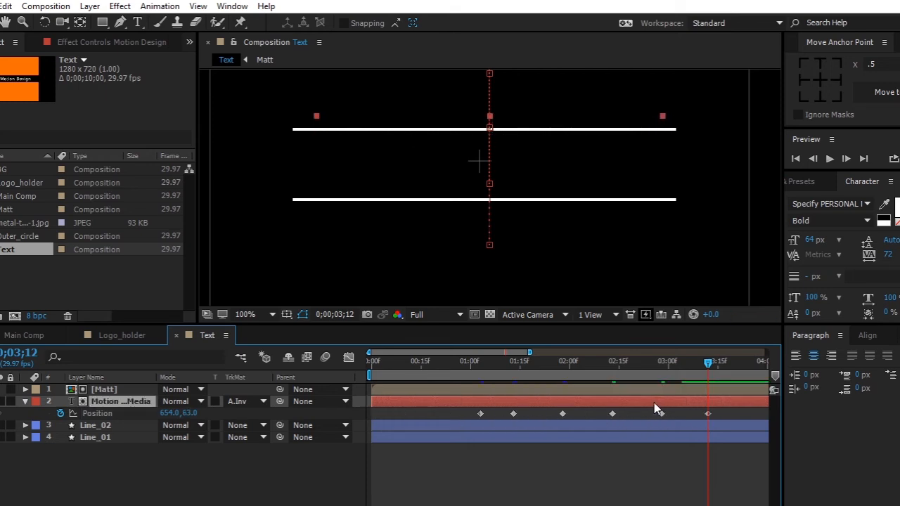
left_click_drag(724, 412, 451, 419)
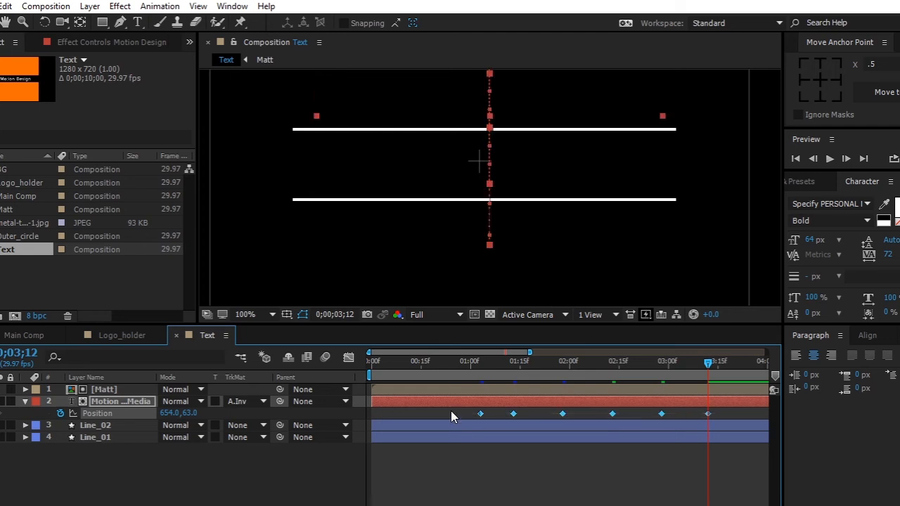
key("F9")
left_click(348, 359)
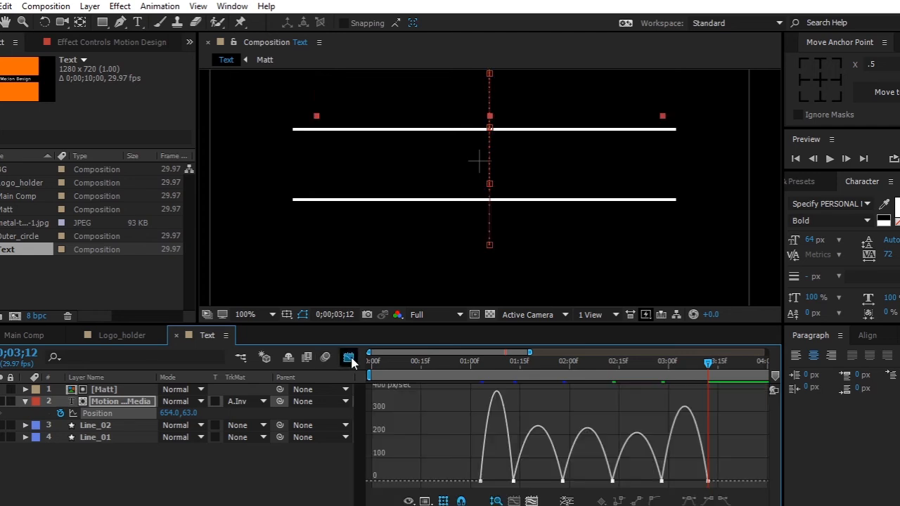
Reshape the speed curves between the text's Position keyframes into sharp mid-move peaks and preview the scrolling text
left_click_drag(724, 455, 393, 491)
left_click_drag(731, 469, 495, 481)
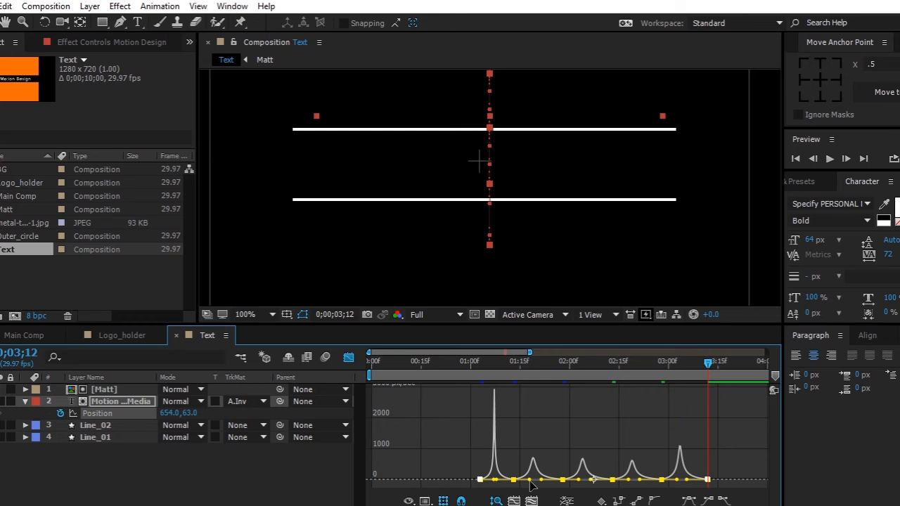
left_click_drag(532, 485, 538, 479)
key("space")
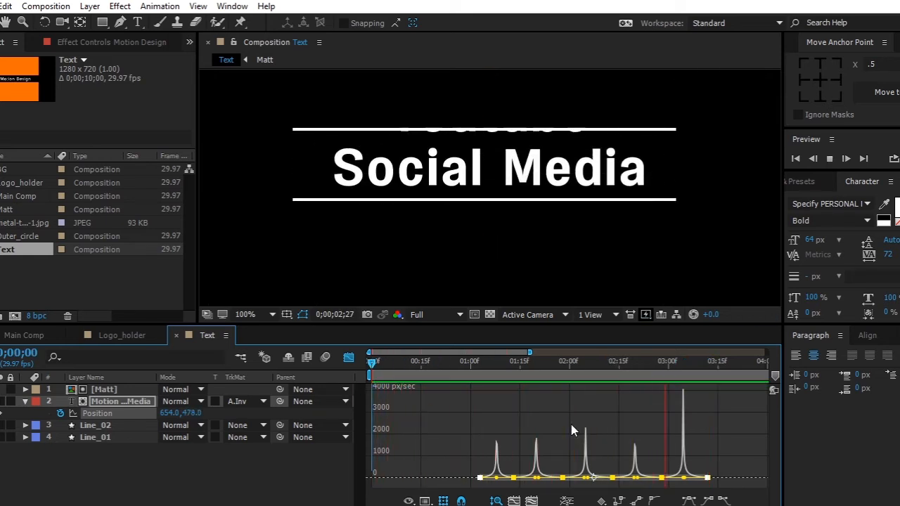
key("space")
Return to 0;00;00;08, collapse the text layer, close the Graph Editor and reveal the keyframes of Line_02 and Line_01
left_click_drag(704, 365, 397, 365)
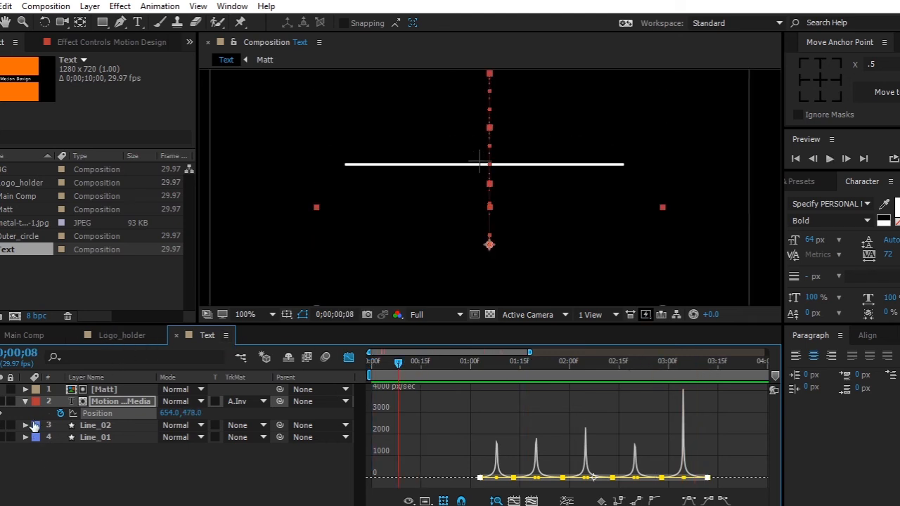
left_click(25, 401)
left_click_drag(175, 452, 105, 417)
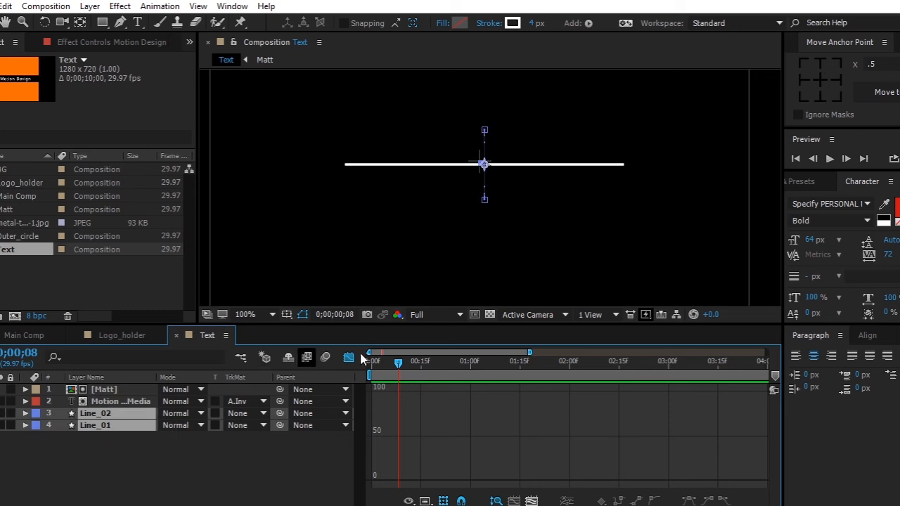
left_click(347, 357)
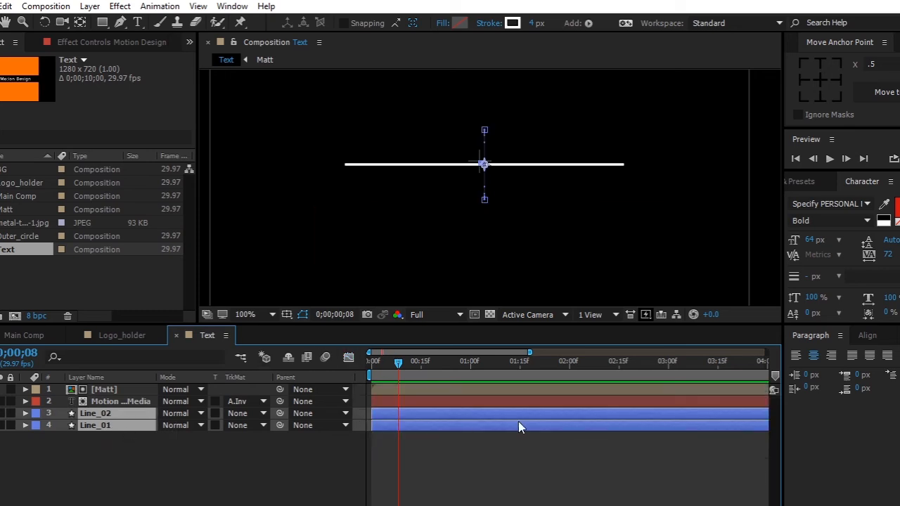
key("u")
left_click(418, 471)
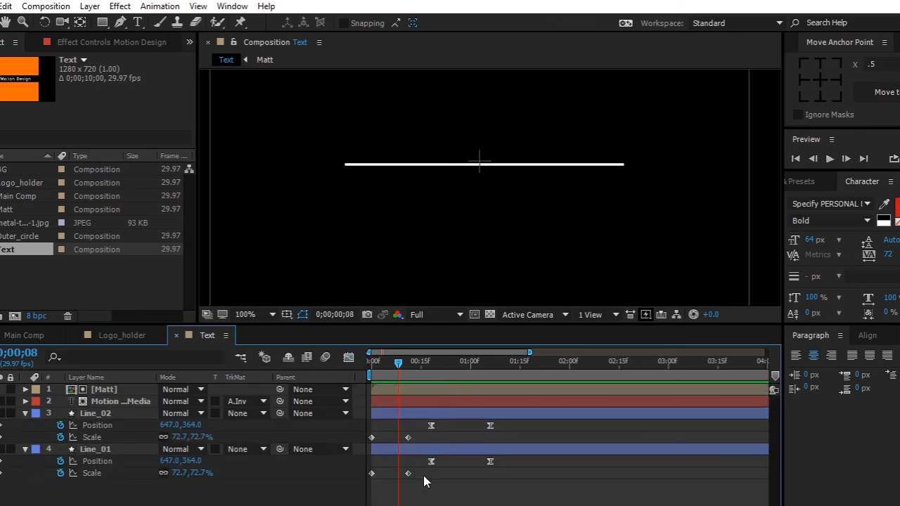
Apply Easy Ease to the Scale keyframes of Line_01 and Line_02
left_click_drag(425, 481, 366, 471)
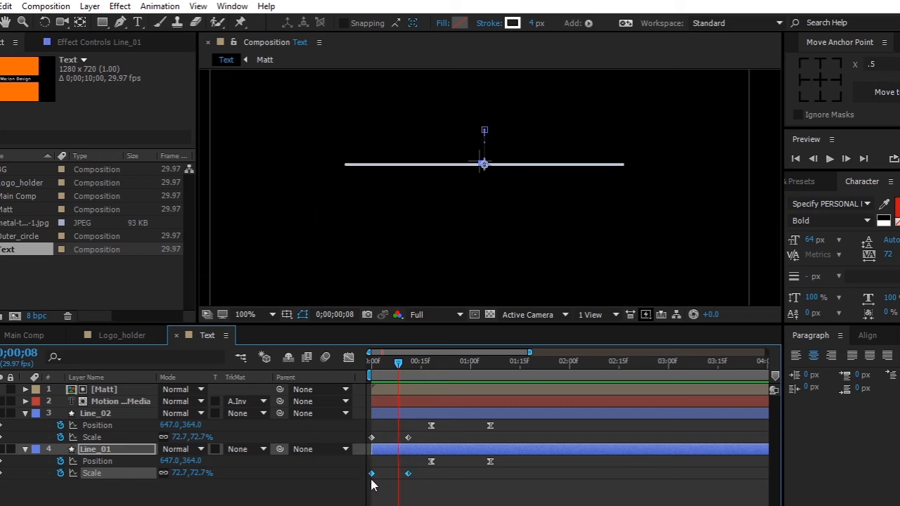
left_click(348, 358)
left_click(349, 358)
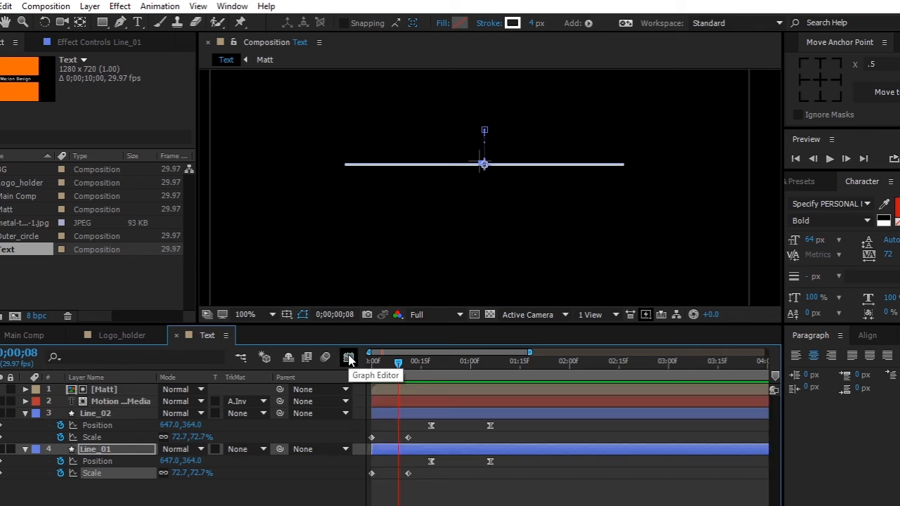
left_click_drag(344, 480, 366, 483)
key("F9")
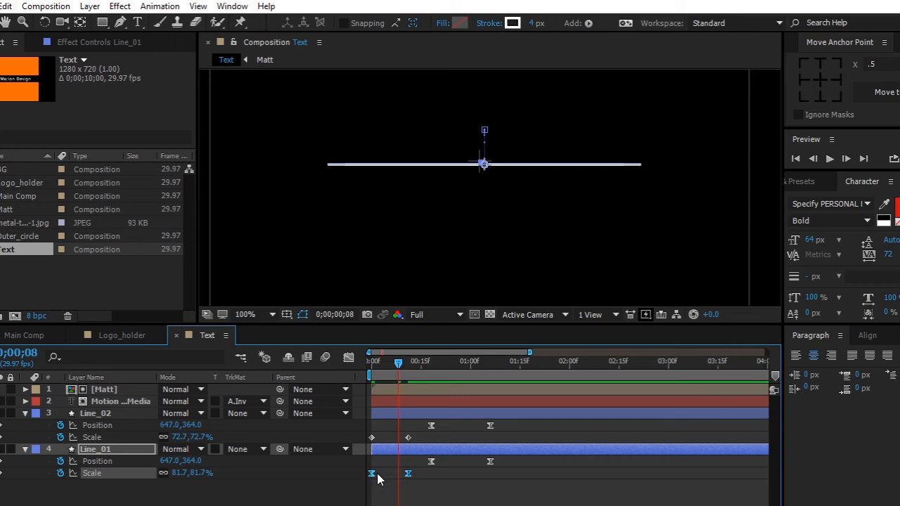
left_click_drag(423, 444, 360, 444)
key("F9")
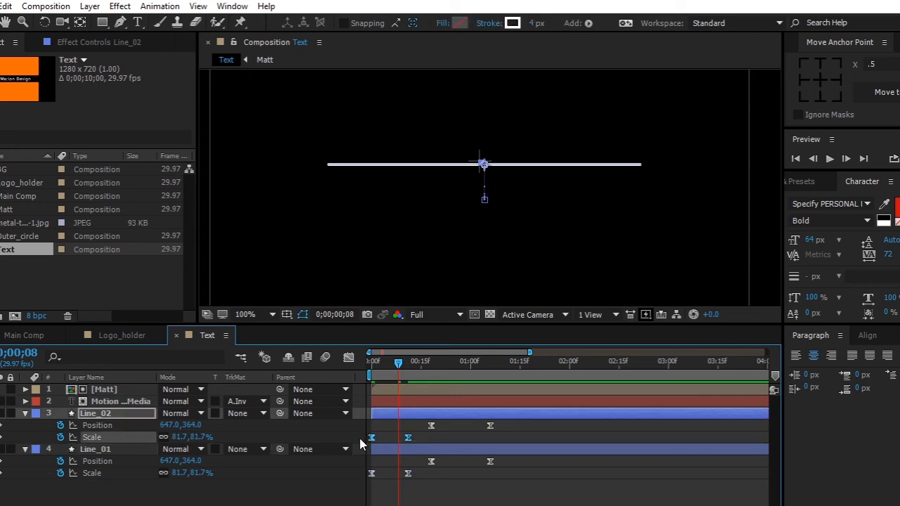
Reshape the Scale speed curves of Line_02 and Line_01 in the Graph Editor so both lines grow fast first and slow down
left_click(347, 357)
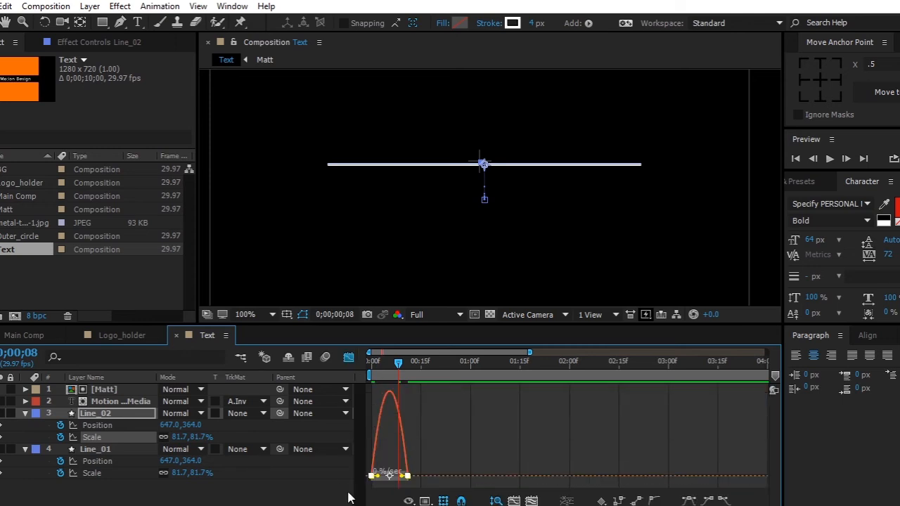
left_click_drag(380, 478, 363, 490)
left_click(348, 357)
left_click(348, 357)
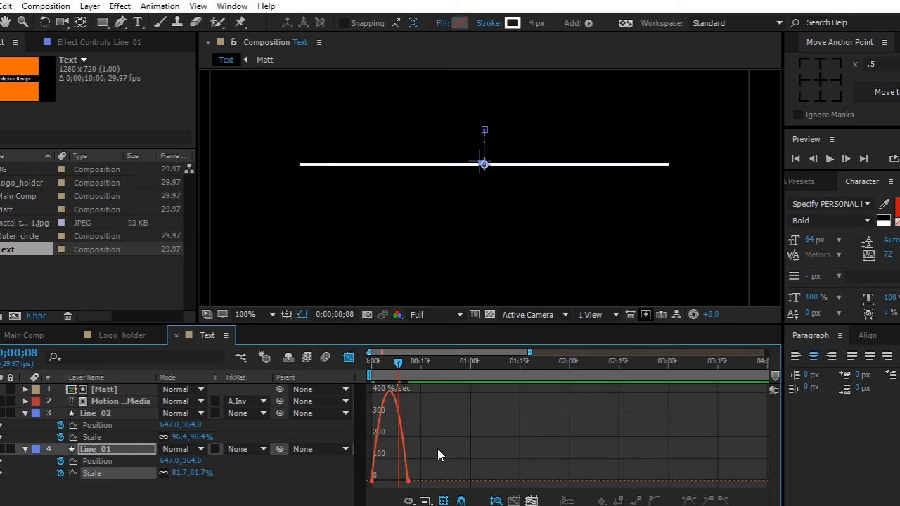
mouse_move(382, 477)
left_mouse_down()
mouse_move(400, 478)
mouse_move(387, 481)
left_mouse_up()
left_click(349, 357)
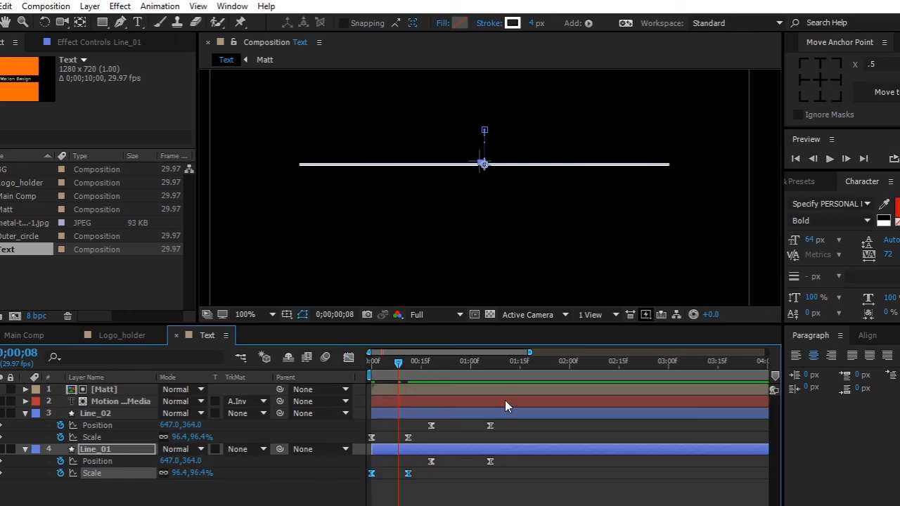
Show more of the Text composition's timeline, reveal the keyframes of all its layers and preview the animation from the start
left_click_drag(397, 363, 365, 365)
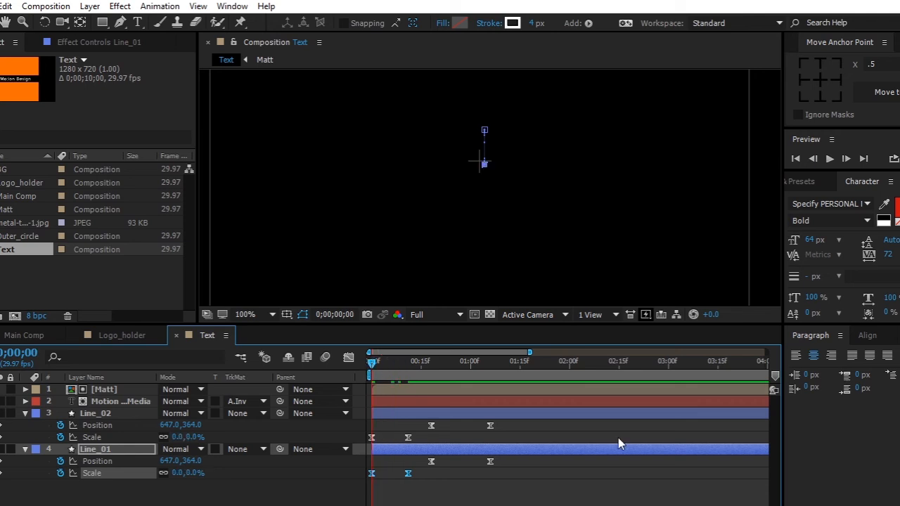
left_click_drag(529, 353, 625, 352)
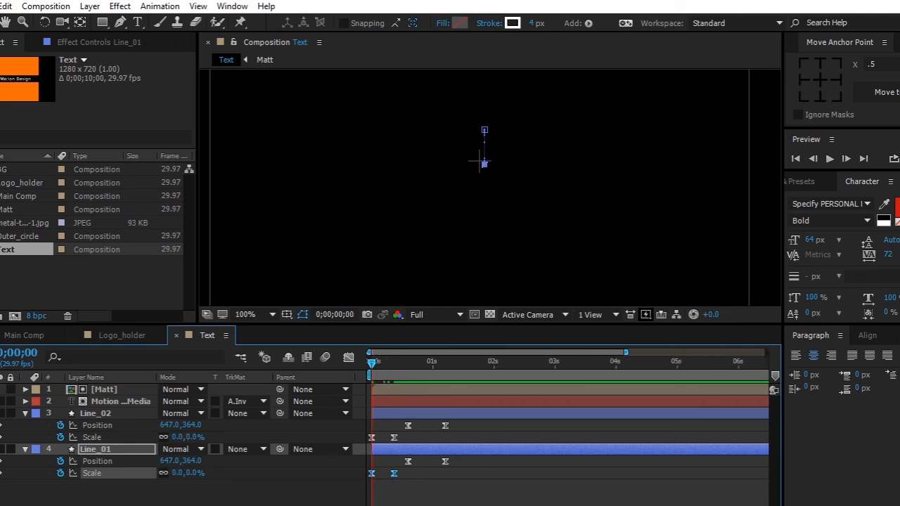
left_click(26, 414)
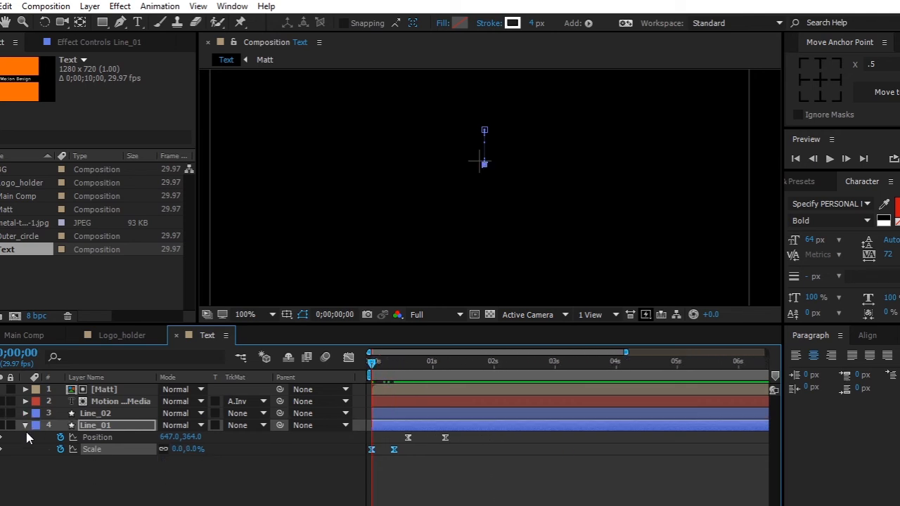
left_click(26, 425)
left_click_drag(64, 476, 31, 385)
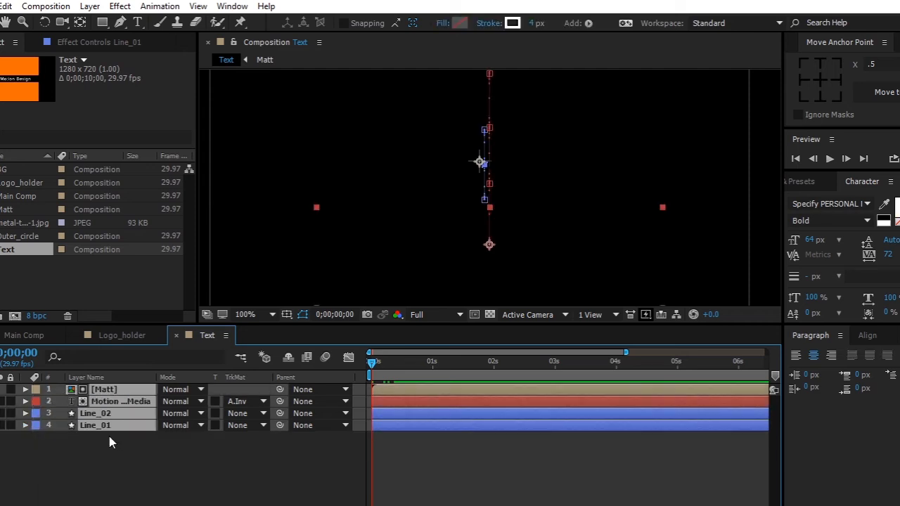
key("u")
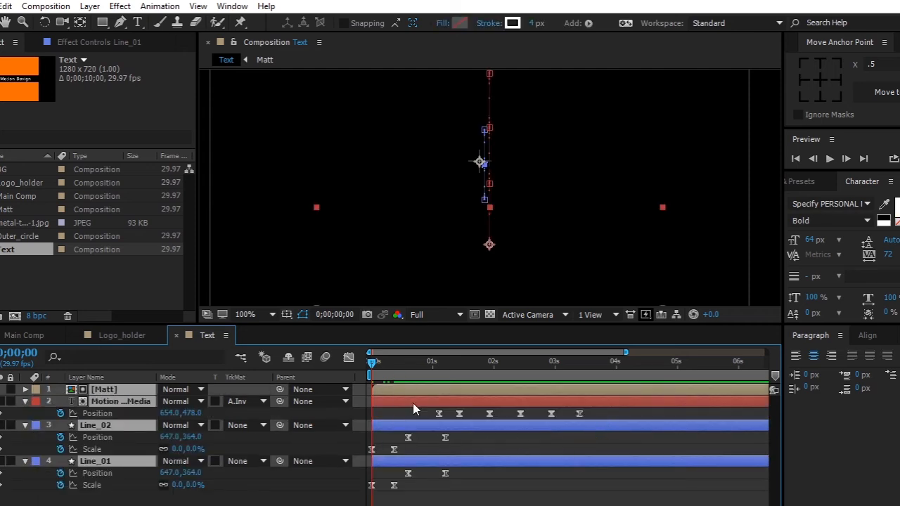
key("space")
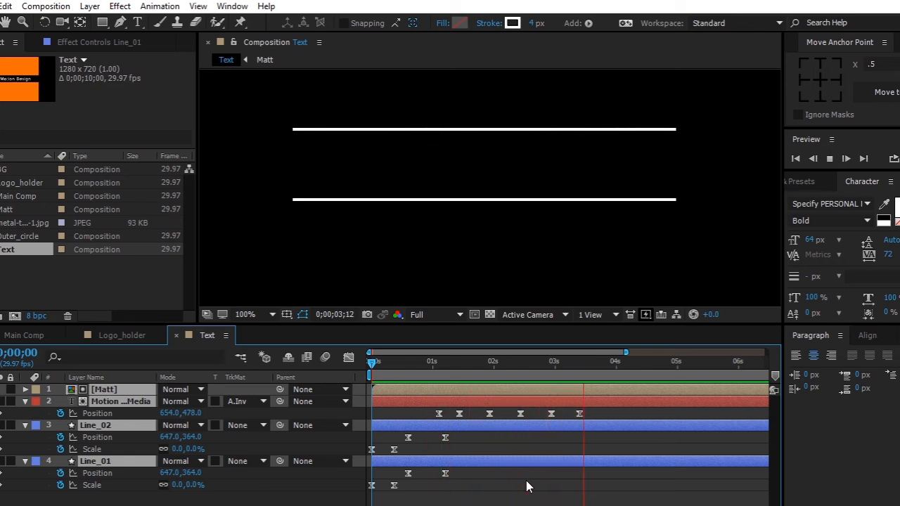
key("space")
left_click_drag(598, 364, 118, 406)
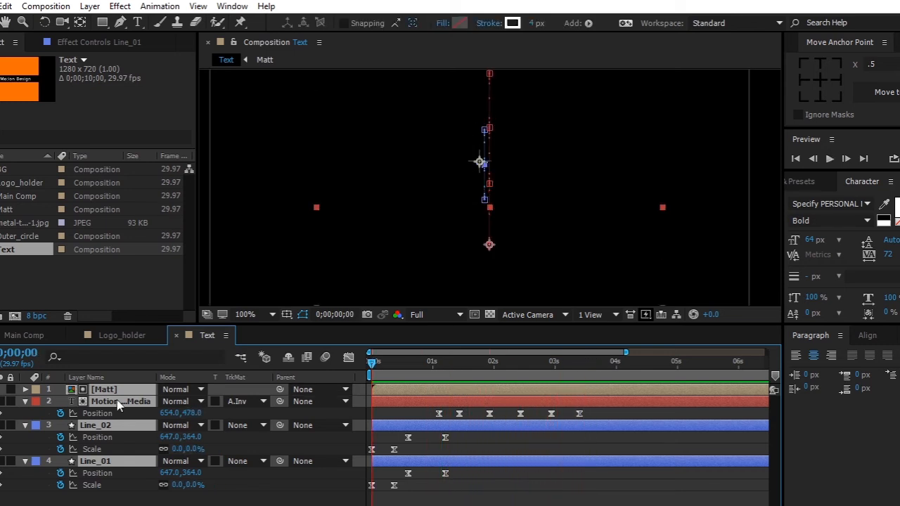
Switch to the Main Comp timeline and return to its first frame
left_click(109, 338)
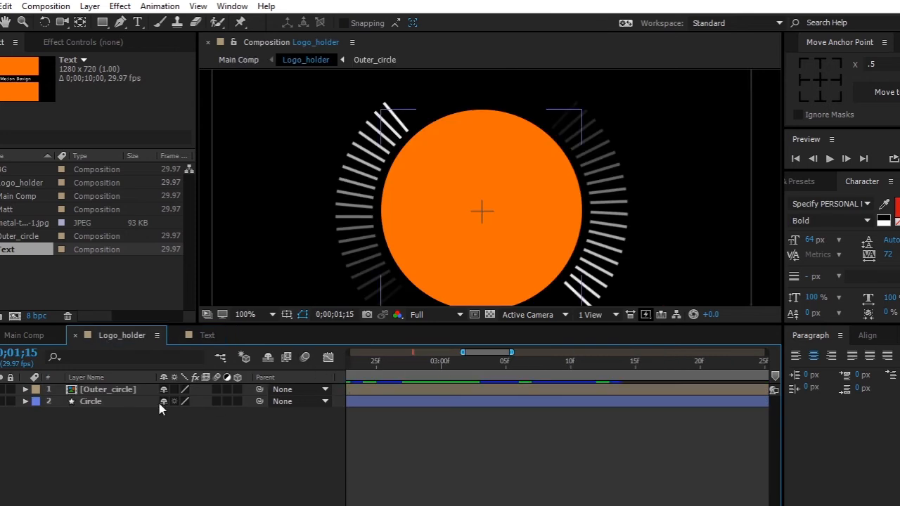
left_click(207, 336)
left_click(122, 335)
left_click(28, 335)
left_click_drag(410, 362, 331, 372)
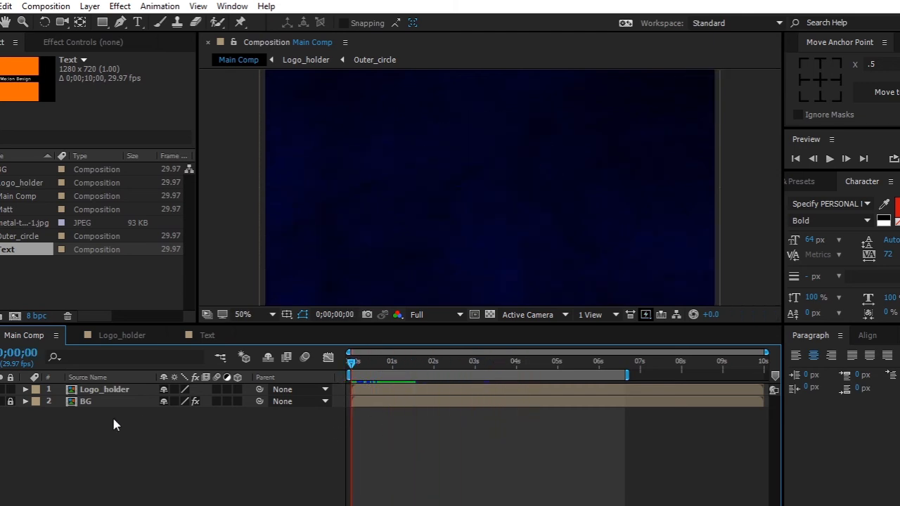
Enlarge the composition view and add a 100% Scale keyframe to Logo_holder at 0;00;01;29
left_click(112, 390)
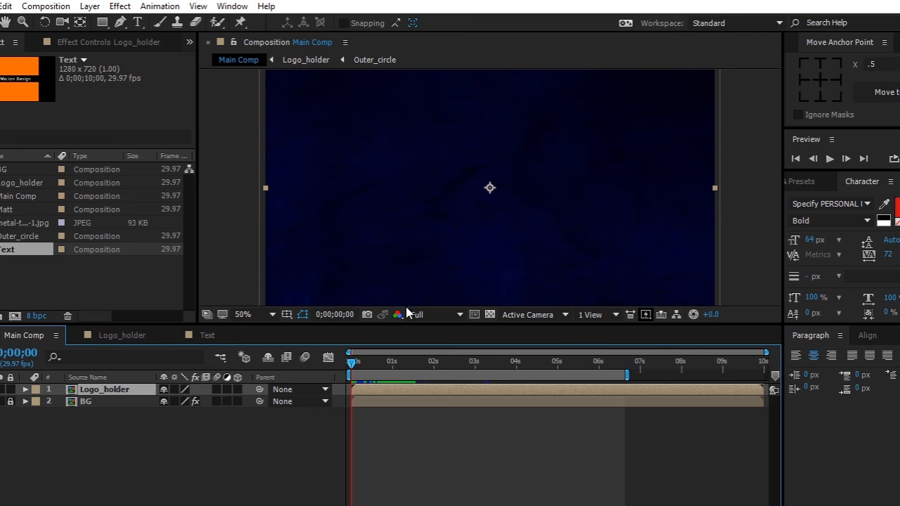
left_click_drag(476, 325, 476, 378)
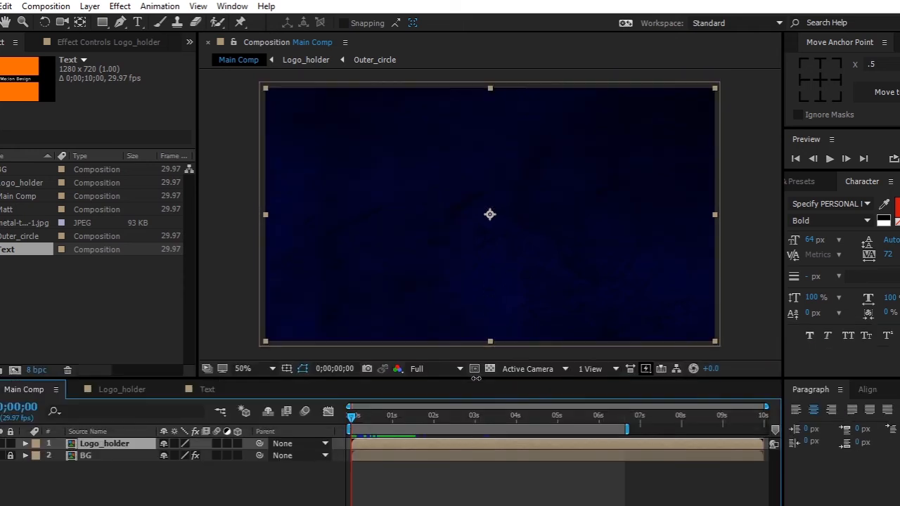
left_click_drag(354, 421, 435, 428)
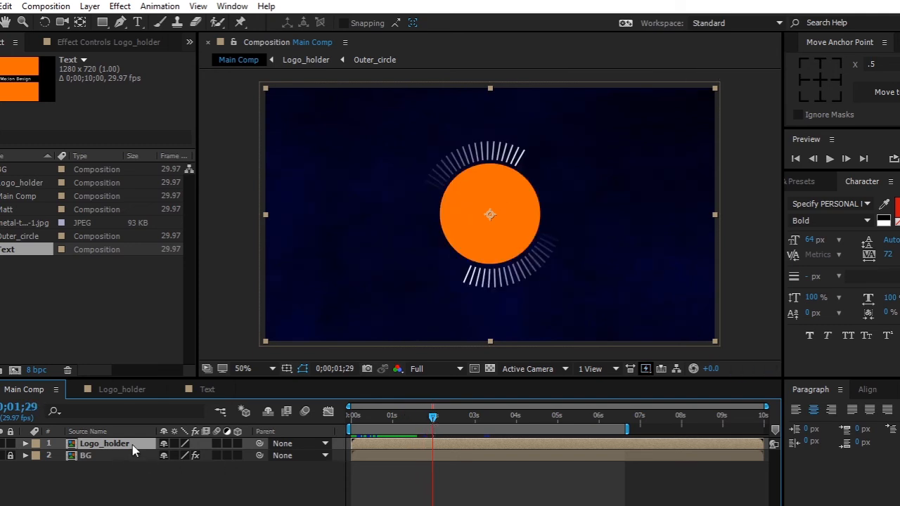
key("s")
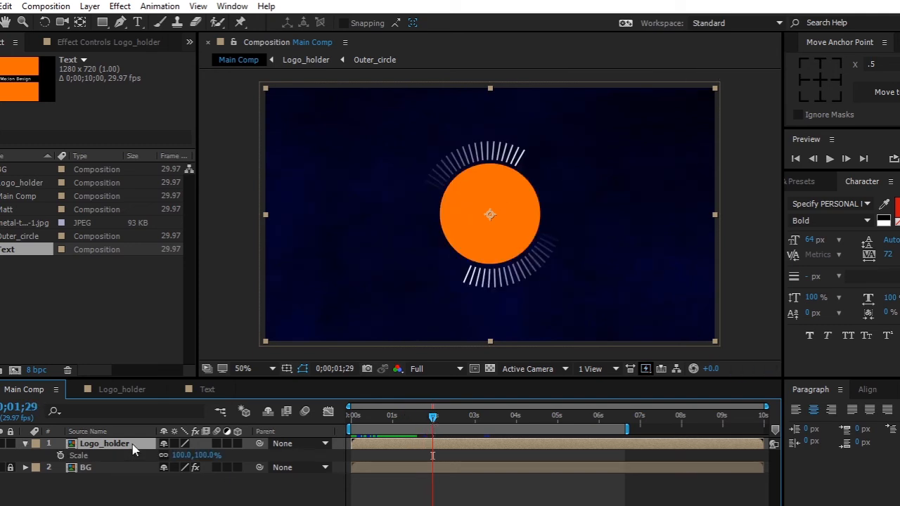
left_click(61, 456)
At 0;00;02;18, set the Scale of Logo_holder to 0%
key("space")
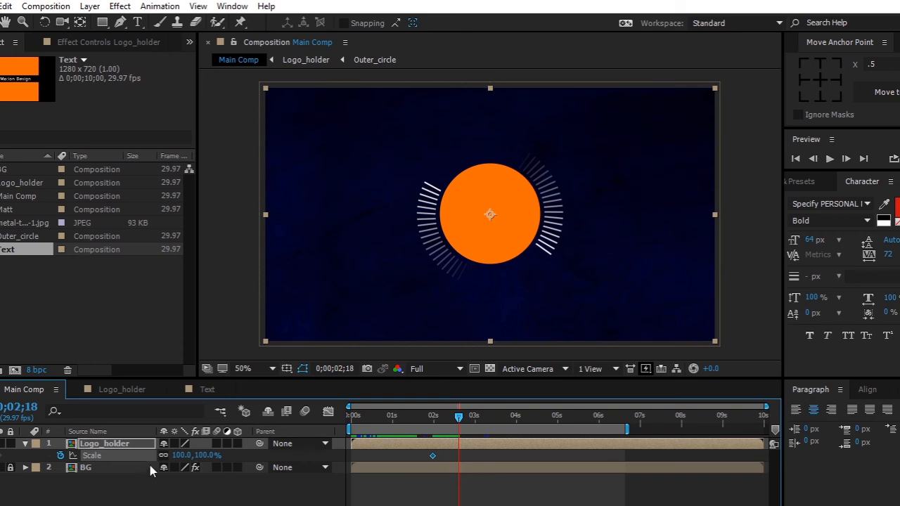
left_click(177, 455)
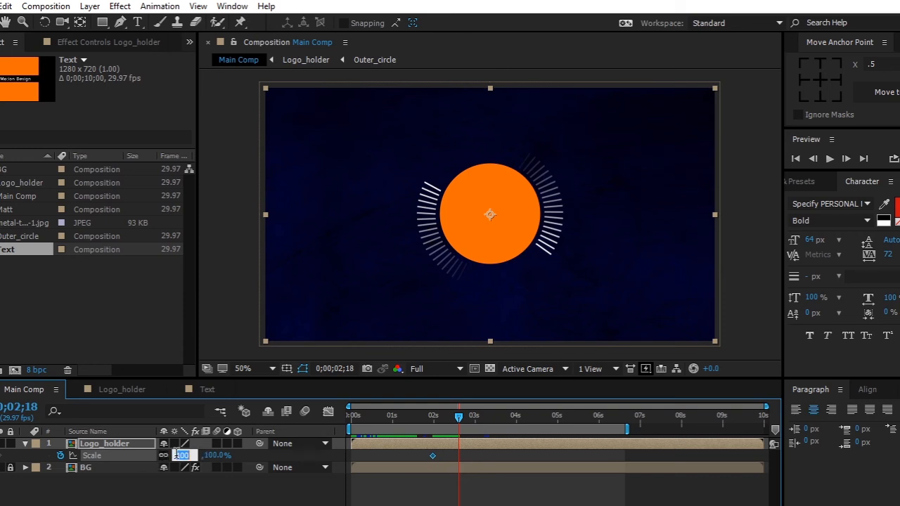
type("0")
key("Return")
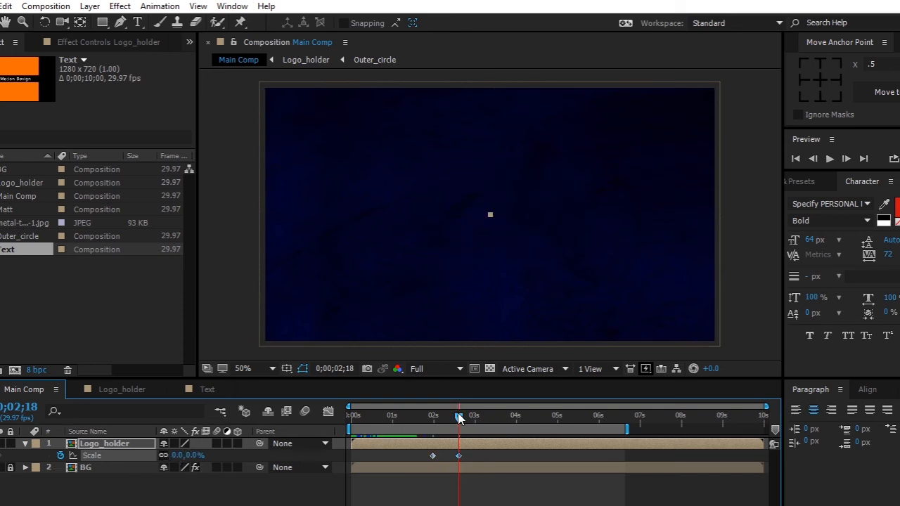
At 0;00;01;29, add a 100% Opacity keyframe to Logo_holder and show all of its keyframed properties
left_click_drag(458, 419, 433, 416)
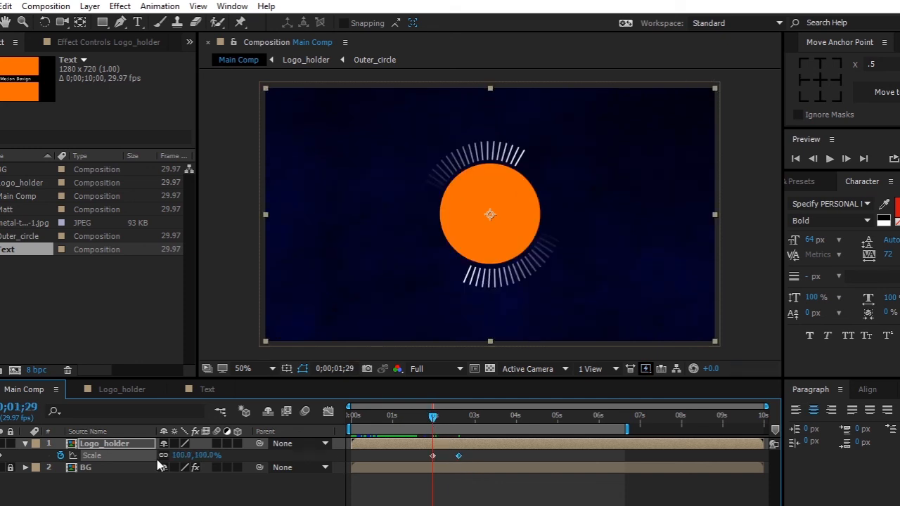
key("t")
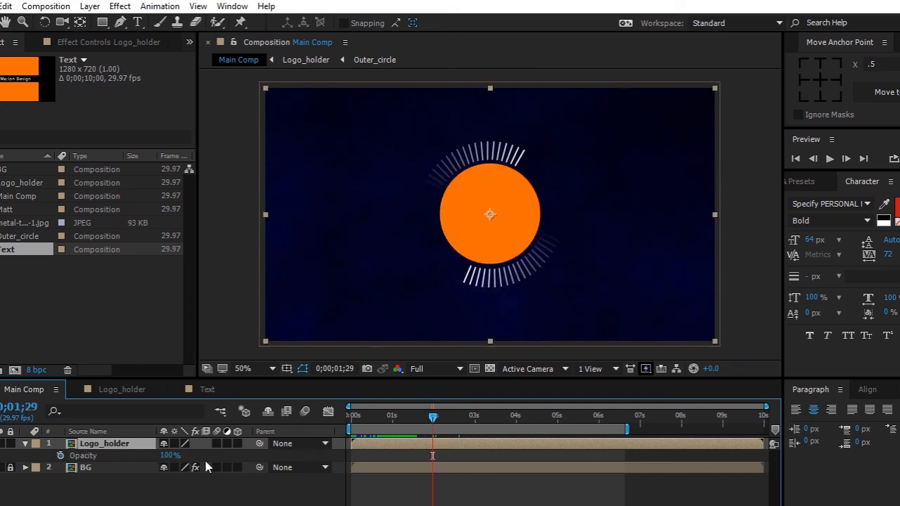
left_click(60, 455)
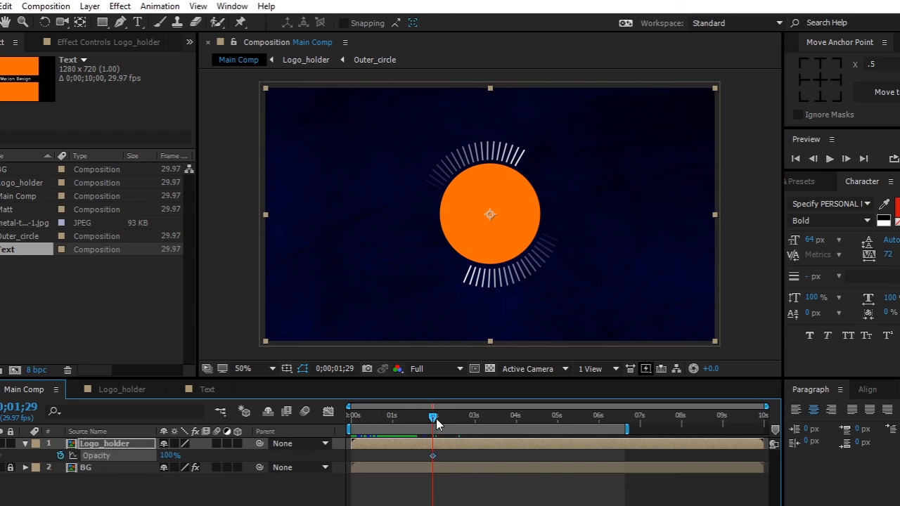
key("u")
key("u")
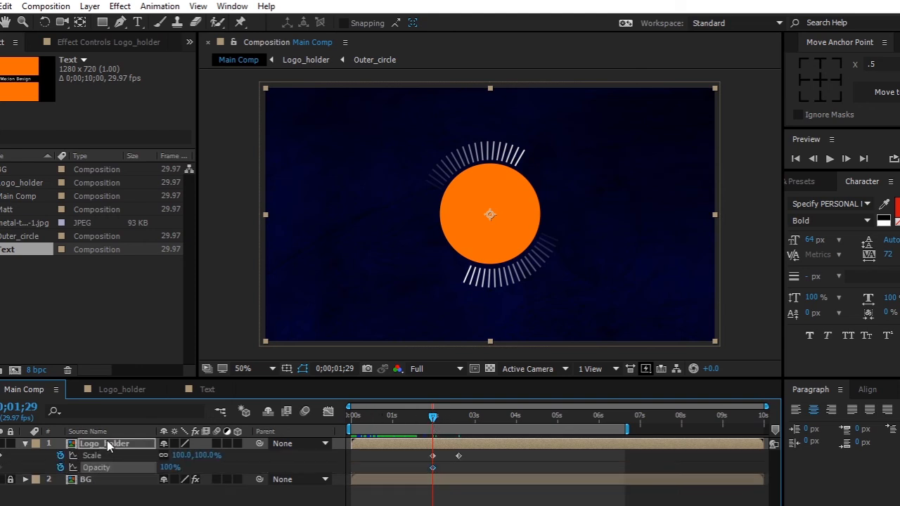
At 0;00;02;18, set the Opacity of Logo_holder to 0%
left_click_drag(437, 421, 460, 414)
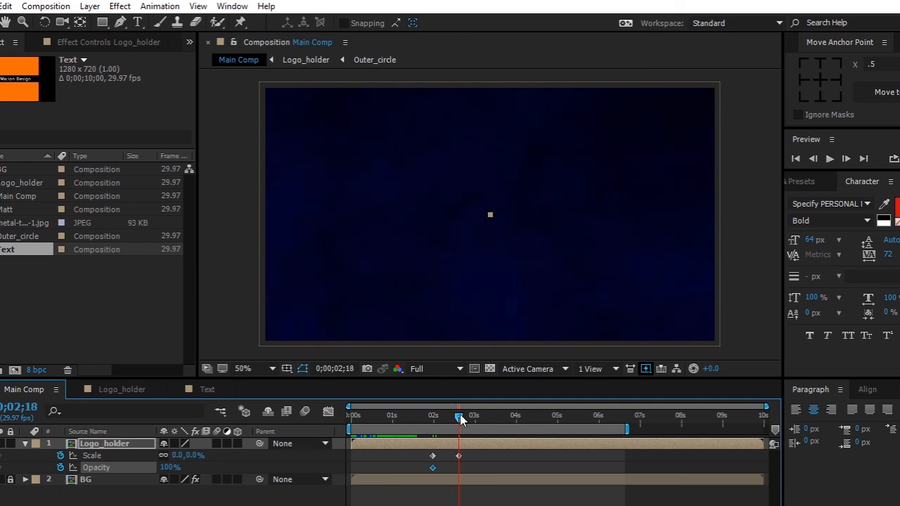
left_click(167, 468)
type("0")
key("Return")
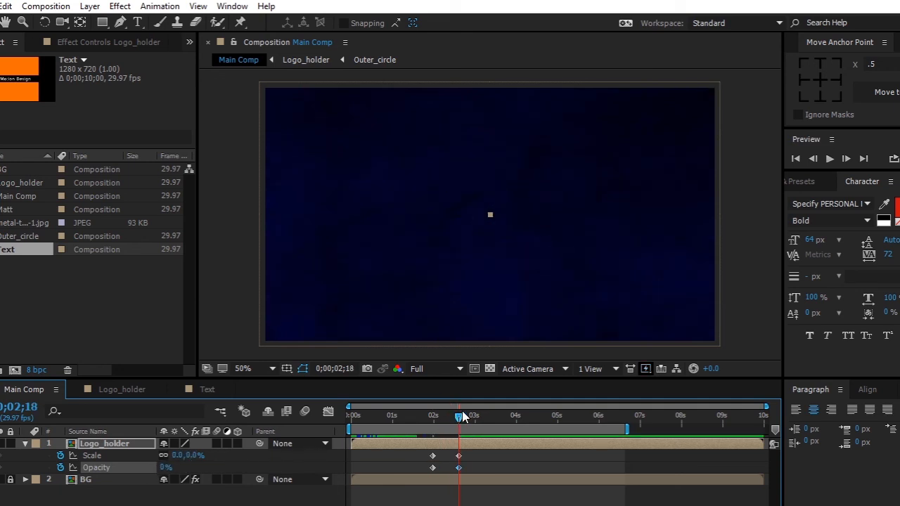
Apply Easy Ease to all Scale and Opacity keyframes of Logo_holder and preview the animation from the start
left_click_drag(425, 469, 411, 446)
key("F9")
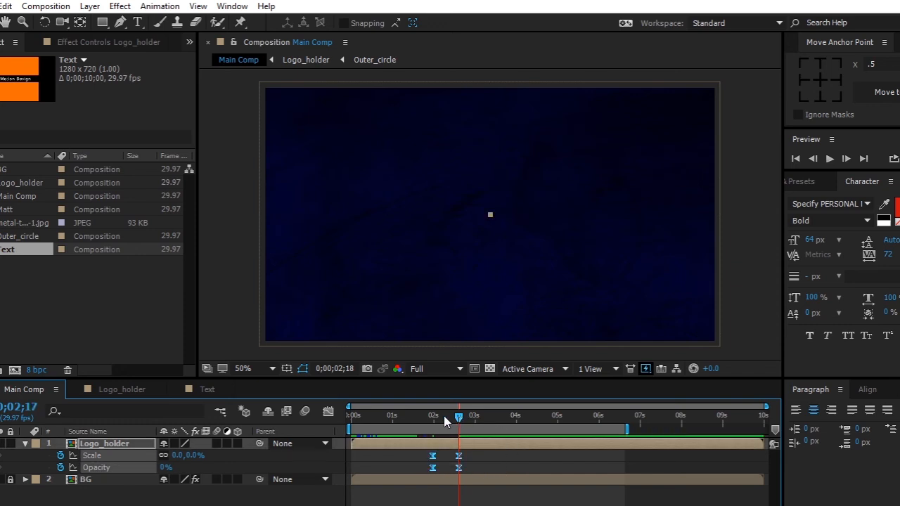
key("KP_0")
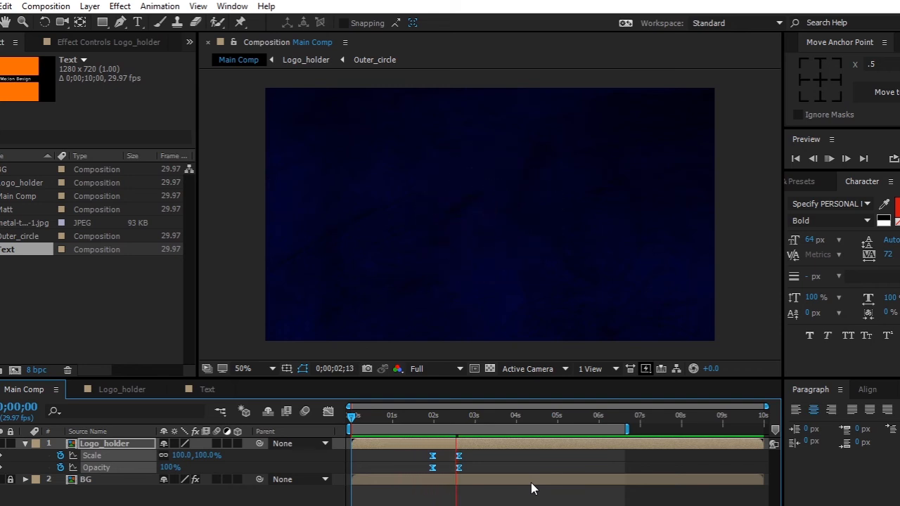
key("space")
Shift Logo_holder's Scale and Opacity keyframes together so the first pair sits at about 0;00;02;18, and collapse the layer
left_click_drag(466, 444, 386, 469)
key("ctrl+z")
left_click(487, 459)
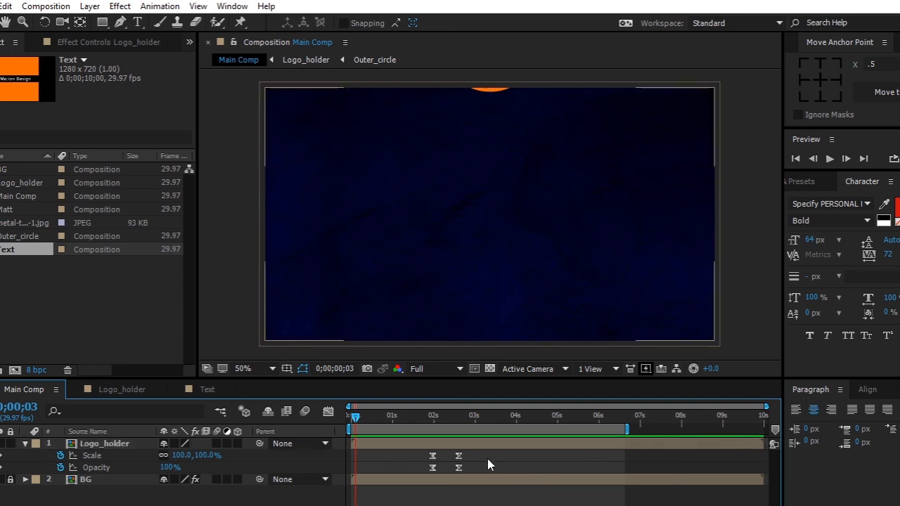
mouse_move(473, 447)
left_mouse_down()
mouse_move(430, 480)
mouse_move(428, 467)
mouse_move(489, 458)
mouse_move(461, 454)
left_mouse_up()
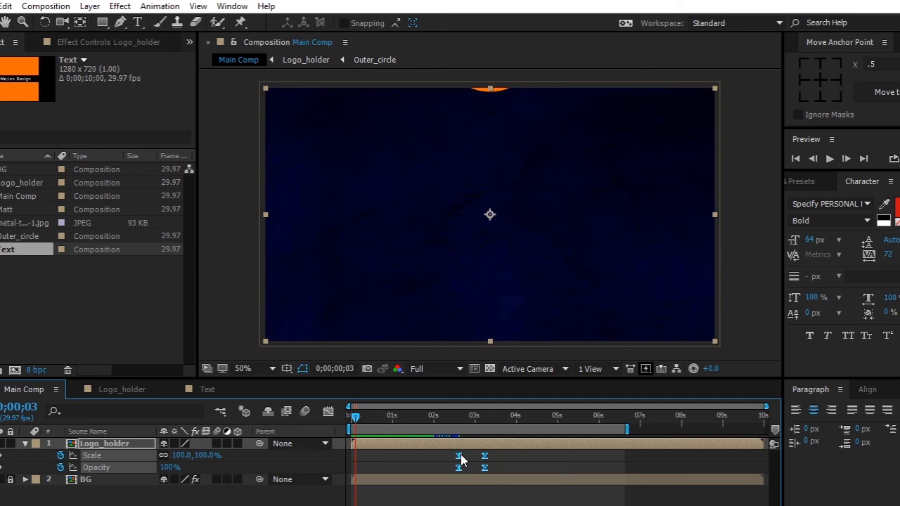
left_click(24, 443)
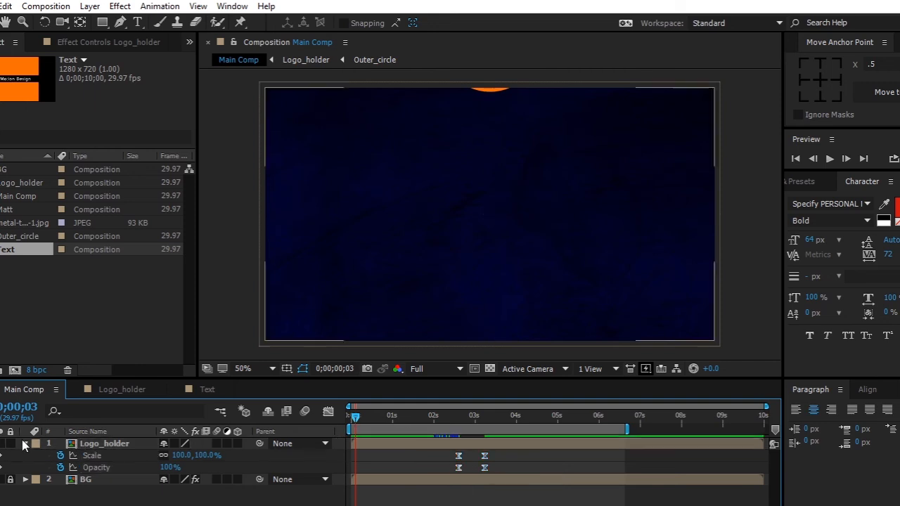
left_click(26, 444)
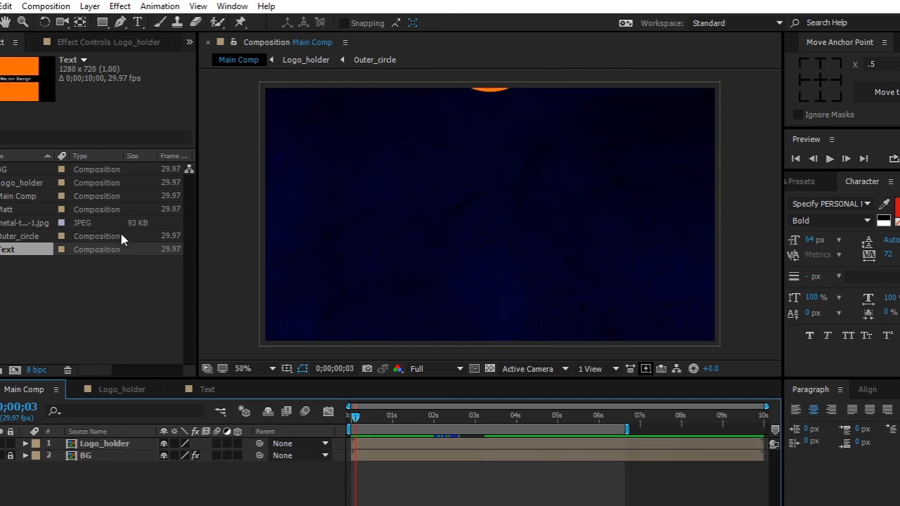
Add the Text composition between Logo_holder and BG, and move its layer so it starts at 0;00;03;08
left_click_drag(19, 250, 93, 430)
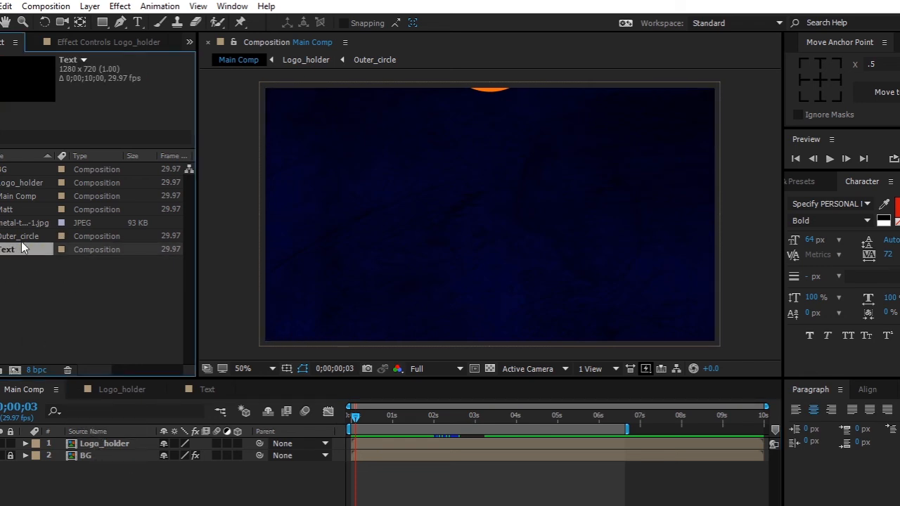
left_click_drag(21, 251, 104, 447)
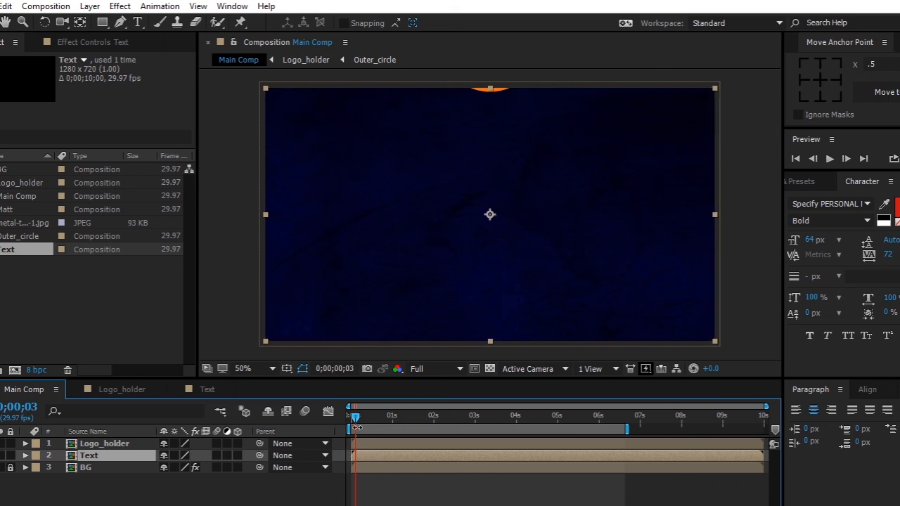
left_click_drag(357, 427, 487, 432)
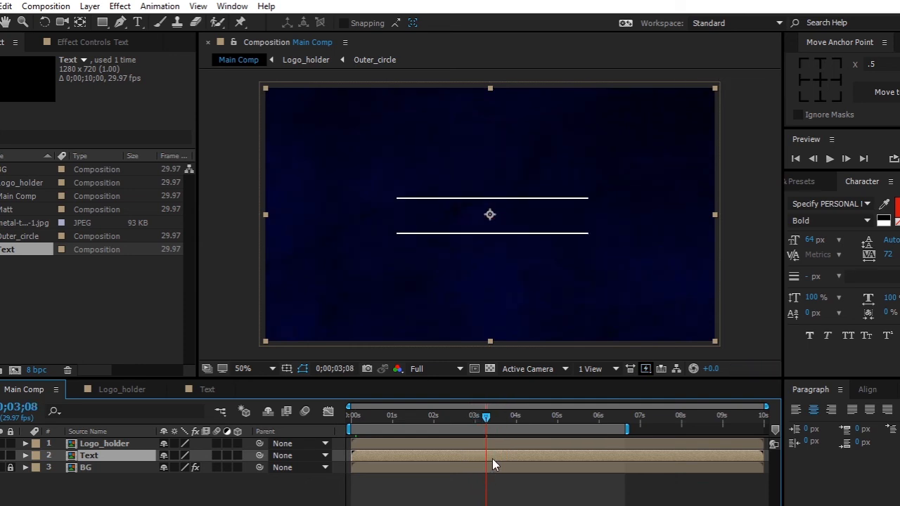
left_click_drag(423, 458, 551, 458)
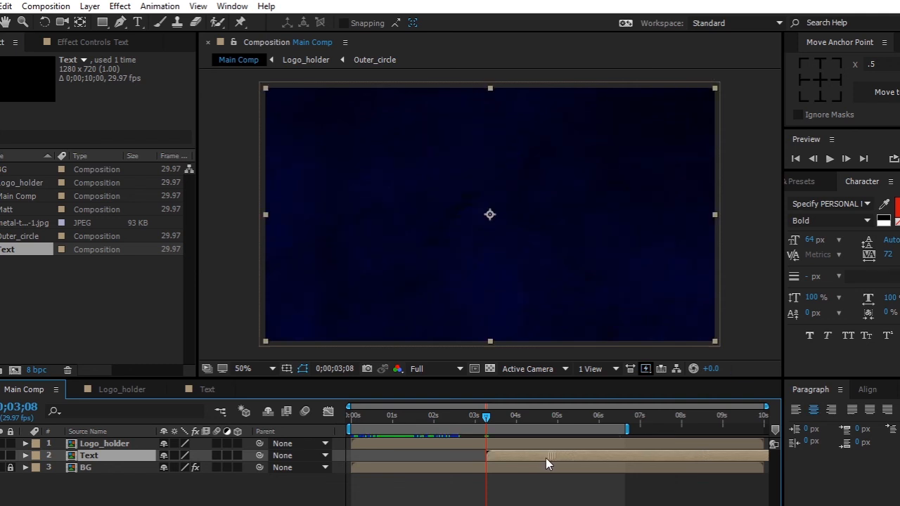
Extend the work area to the composition's end at 10 seconds and scrub through the Text layer to 0;00;06;19
left_click_drag(486, 421, 492, 421)
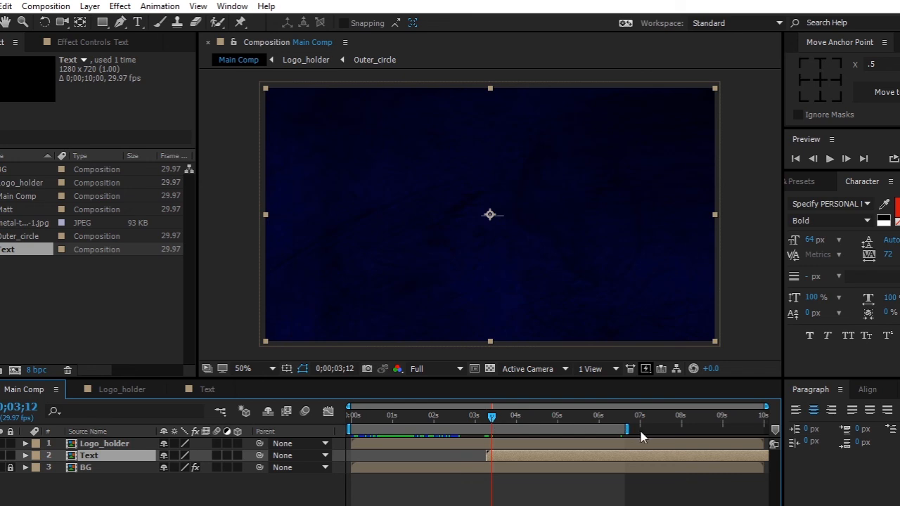
left_click_drag(622, 430, 764, 426)
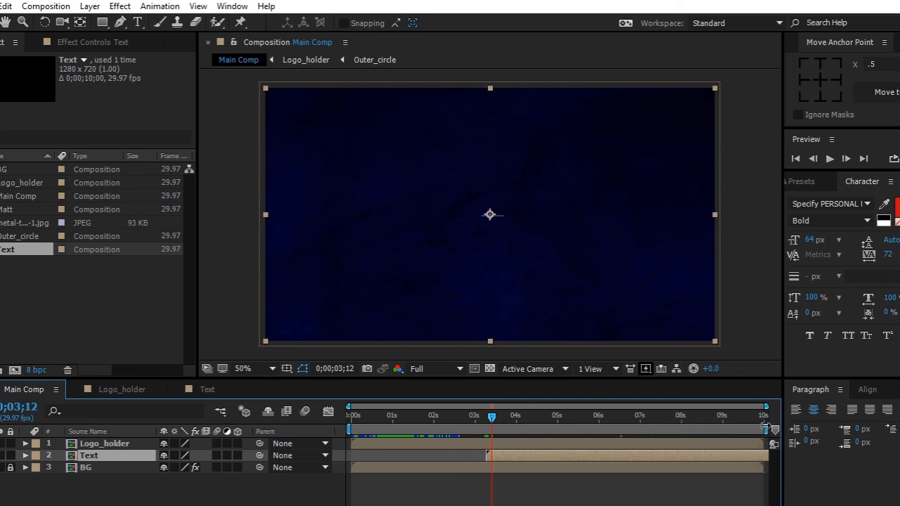
left_click_drag(492, 421, 624, 429)
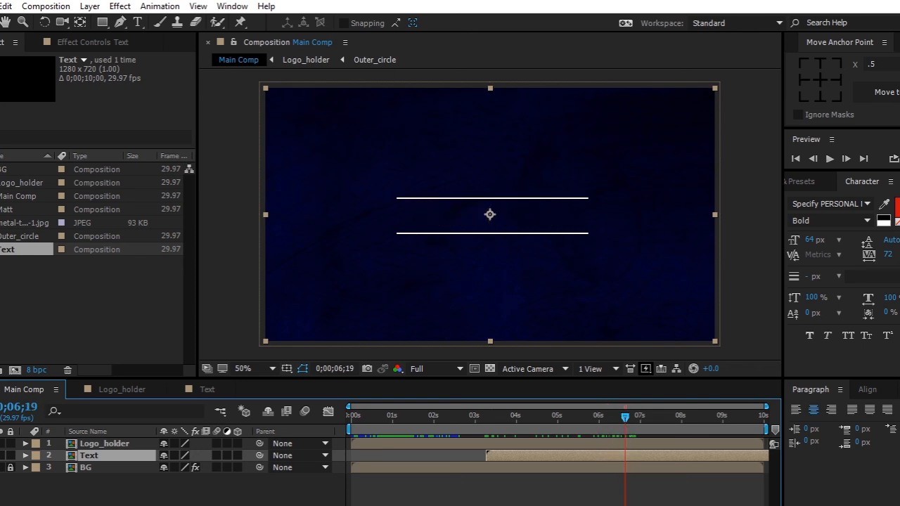
In the Text composition, paste copies of Line_02's Position and Scale keyframes at 0;00;04;13 and time-reverse them
double_click(116, 453)
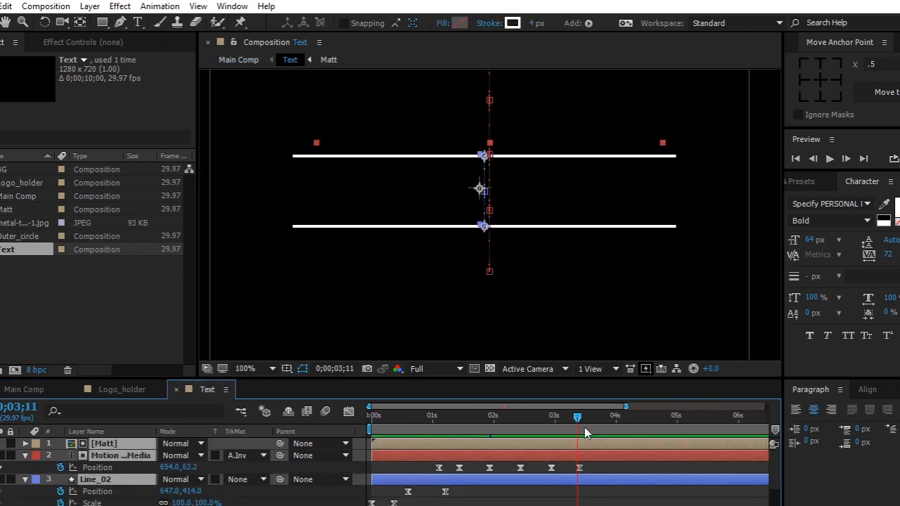
left_click_drag(584, 433, 644, 429)
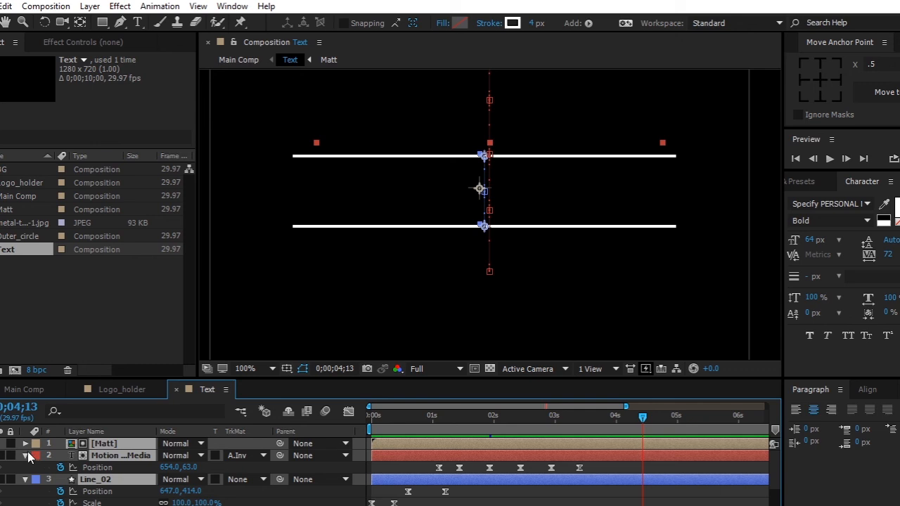
scroll(483, 457, "down", 2)
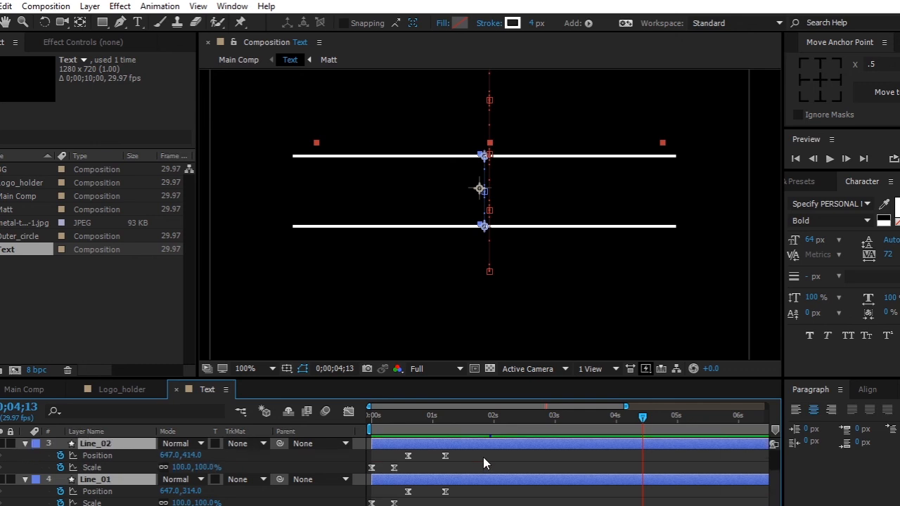
left_click_drag(462, 453, 365, 482)
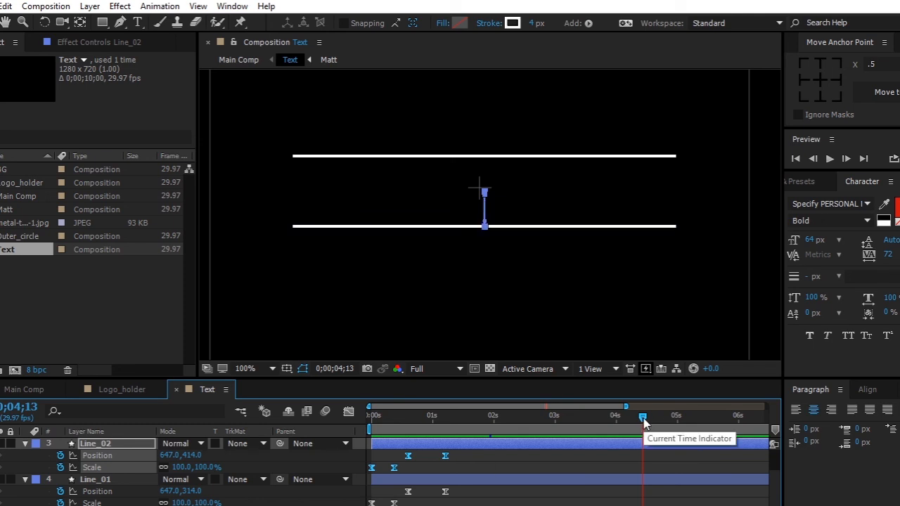
key("ctrl+v")
right_click(662, 467)
mouse_move(731, 456)
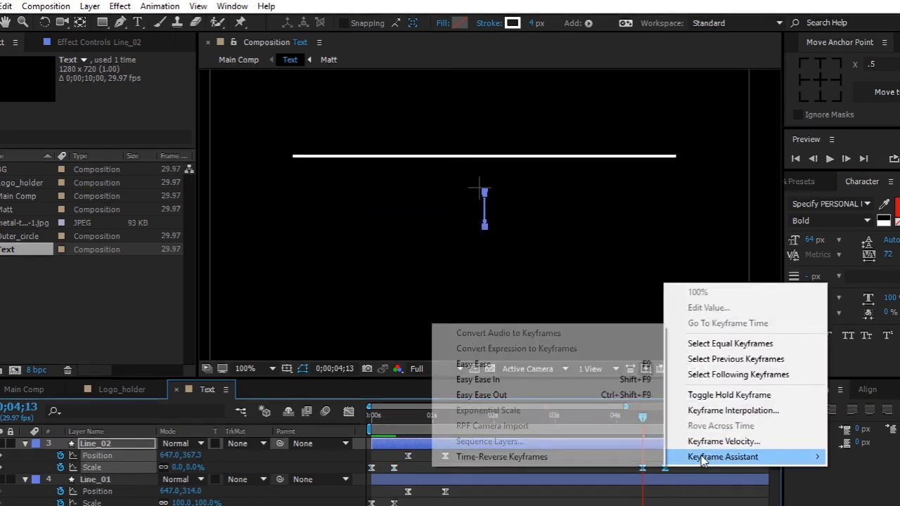
left_click(520, 460)
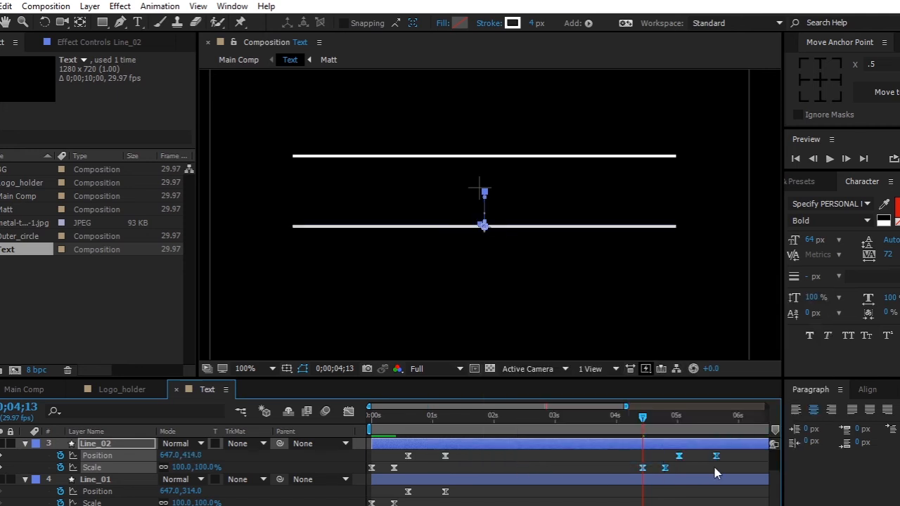
left_click(681, 462)
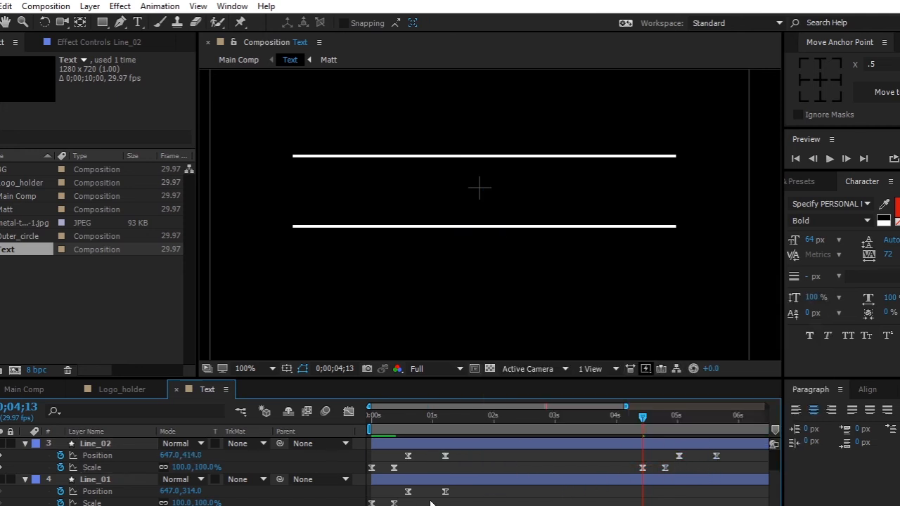
Paste copies of Line_01's Position and Scale keyframes at 0;00;04;13 and time-reverse them
left_click_drag(480, 502, 355, 486)
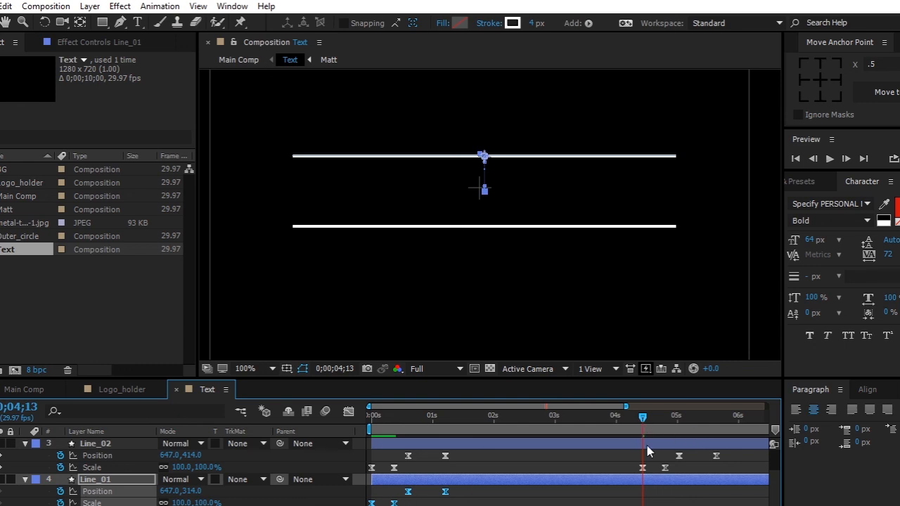
key("ctrl+v")
double_click(642, 501)
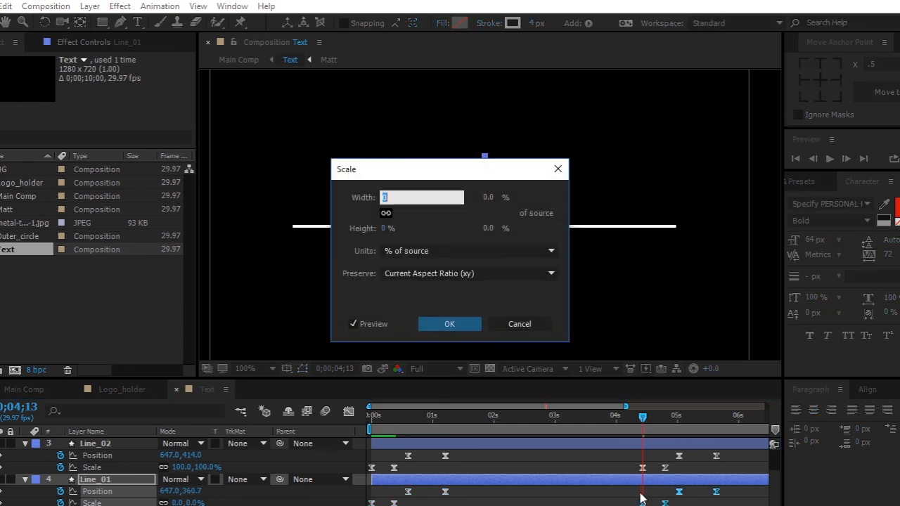
left_click(523, 325)
right_click(665, 502)
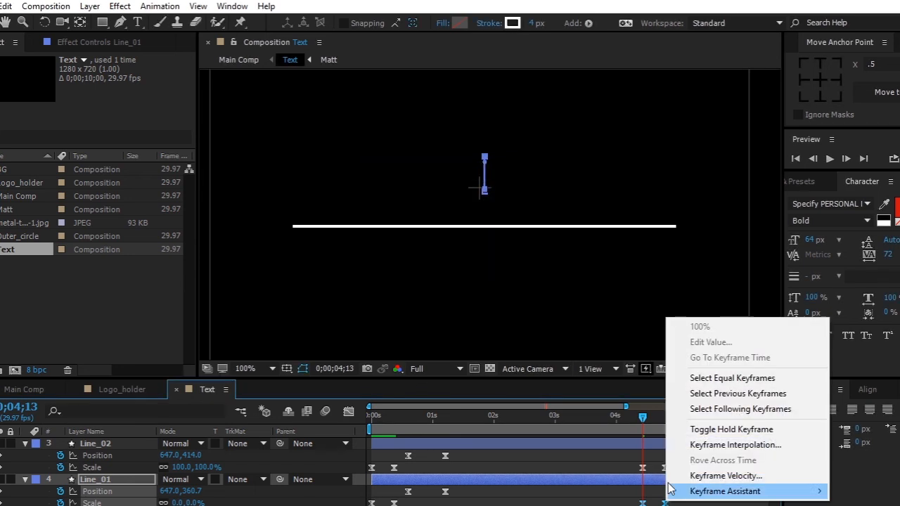
mouse_move(699, 496)
left_click(518, 491)
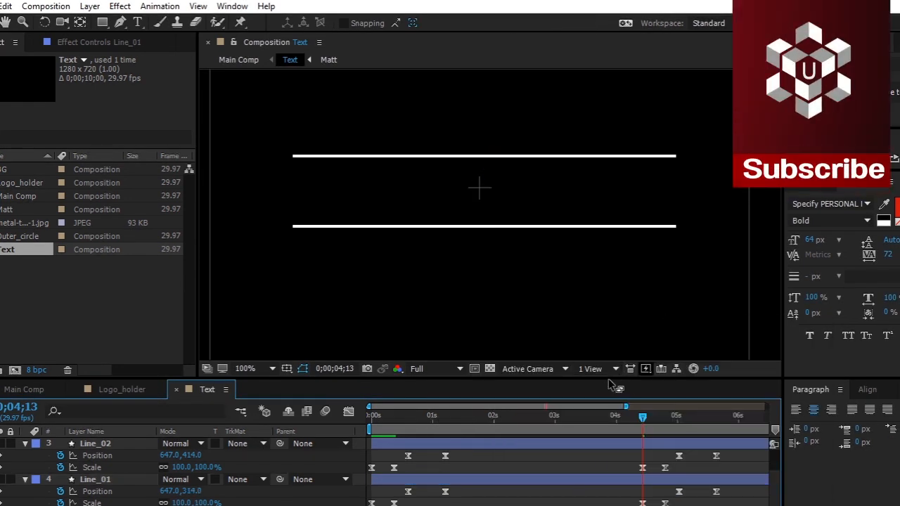
Enlarge the timeline and retime both lines' reversed keyframes so Position starts at about 0;00;04;14 and Scale follows it
left_click_drag(610, 381, 609, 333)
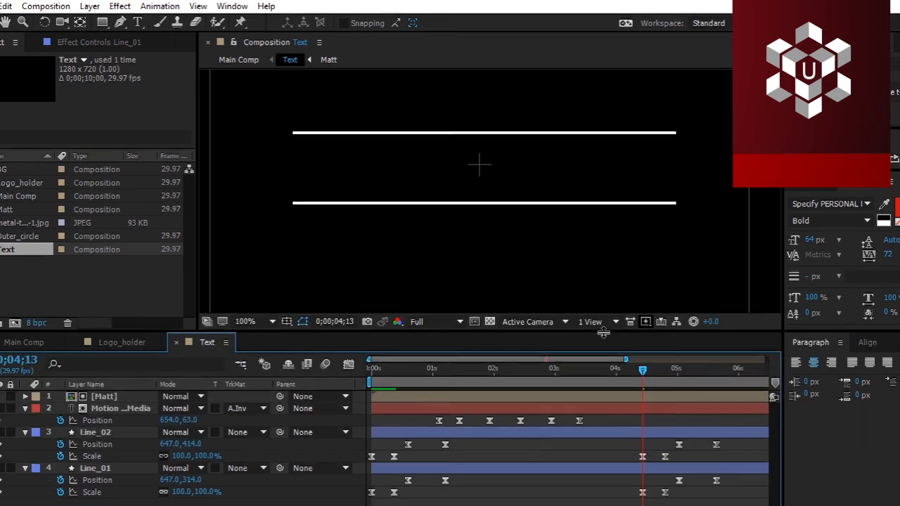
mouse_move(645, 375)
left_mouse_down()
mouse_move(667, 368)
mouse_move(669, 375)
mouse_move(645, 368)
mouse_move(660, 382)
mouse_move(647, 383)
left_mouse_up()
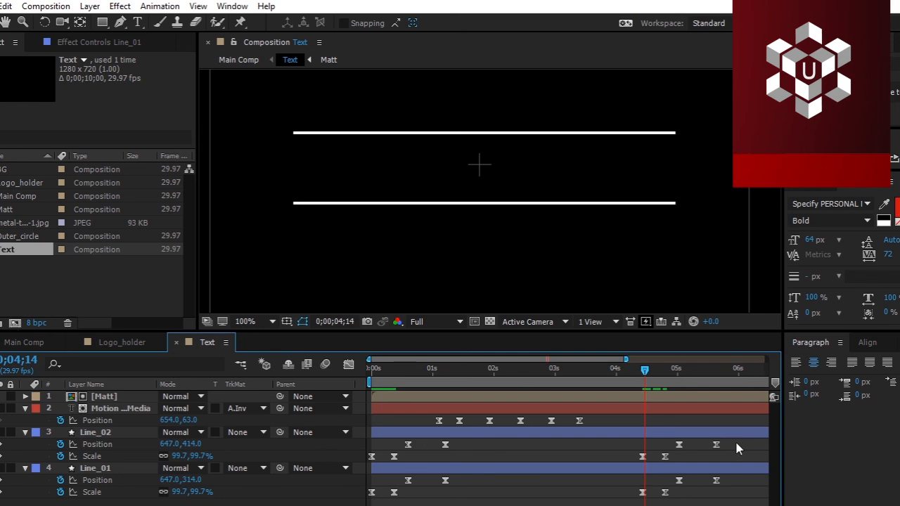
left_click_drag(735, 448, 606, 453)
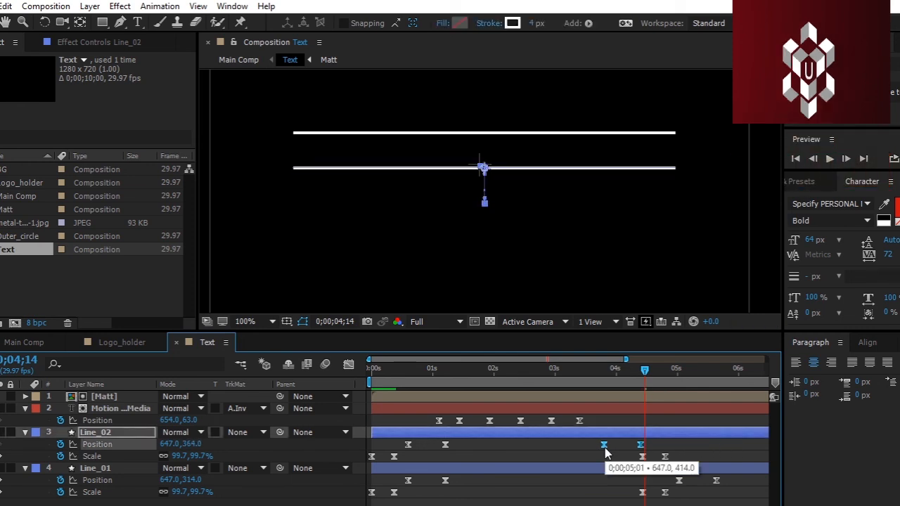
left_click_drag(734, 477, 606, 482)
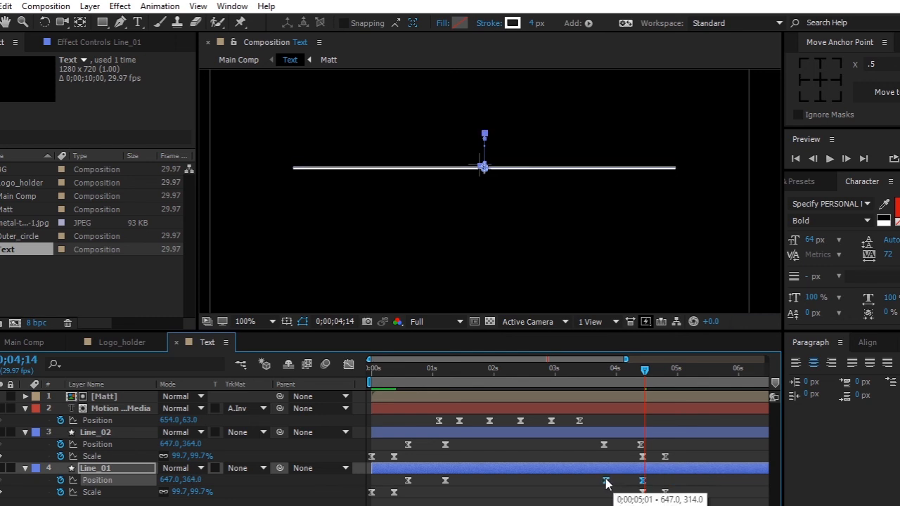
left_click_drag(694, 496, 643, 448)
Preview the lines closing and shrinking in the Text composition from 0;00;00;00
left_click_drag(647, 375, 364, 418)
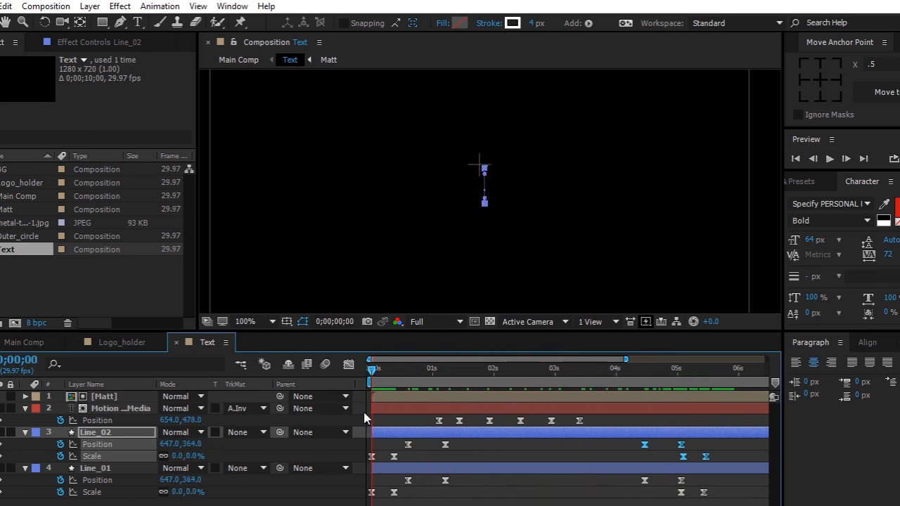
key("space")
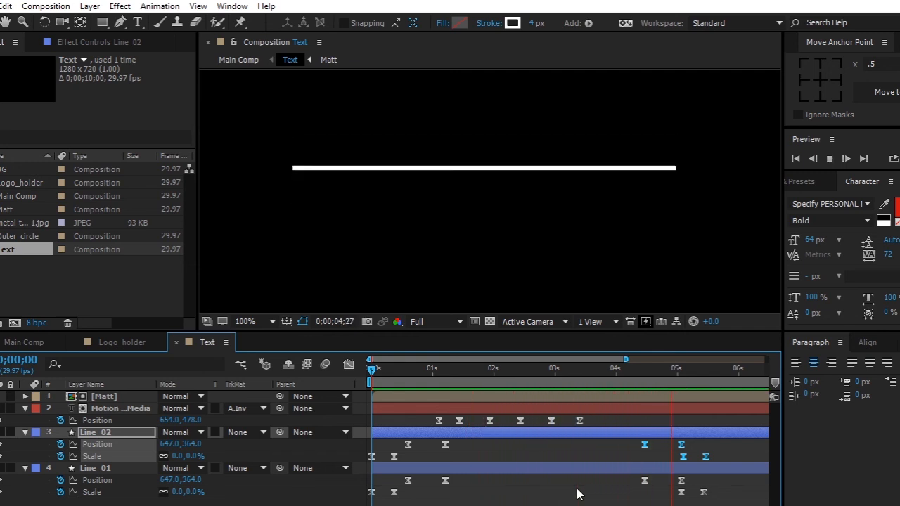
key("space")
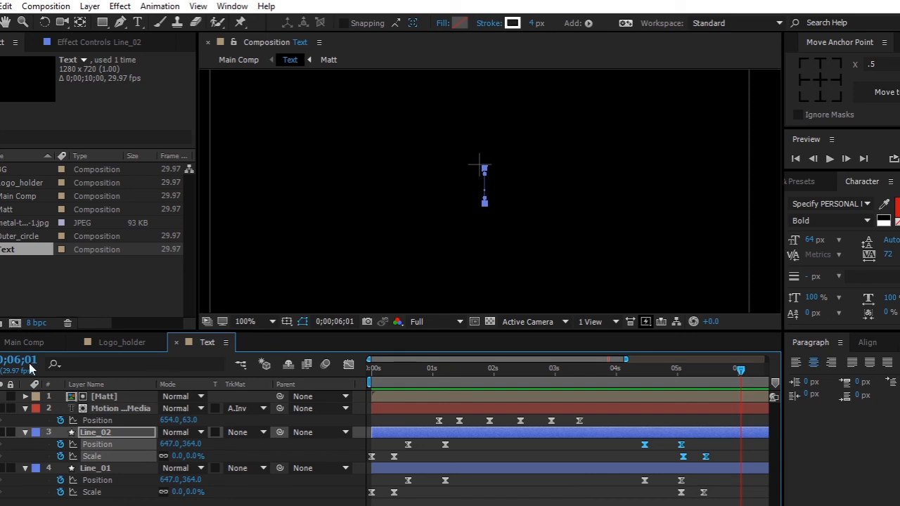
Return to Main Comp, enlarge the composition view, and preview the whole intro from 0;00;00;00
left_click(23, 342)
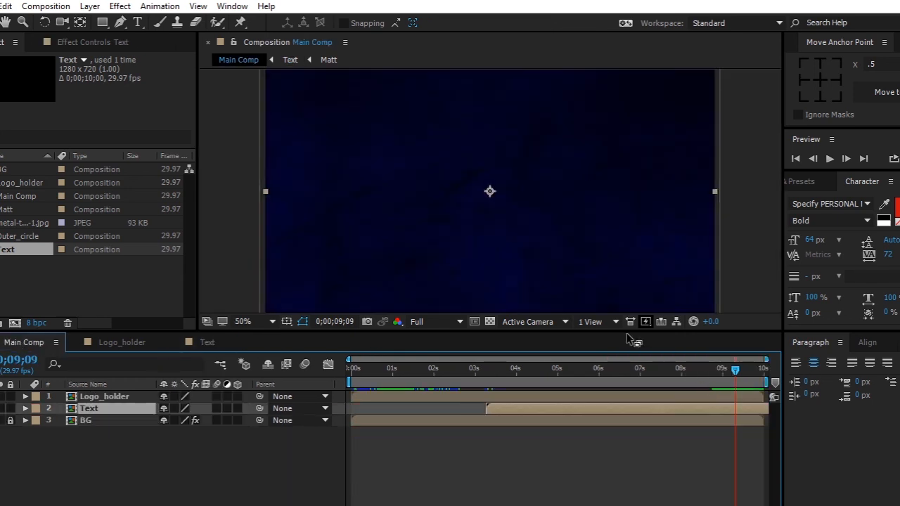
left_click_drag(625, 332, 623, 395)
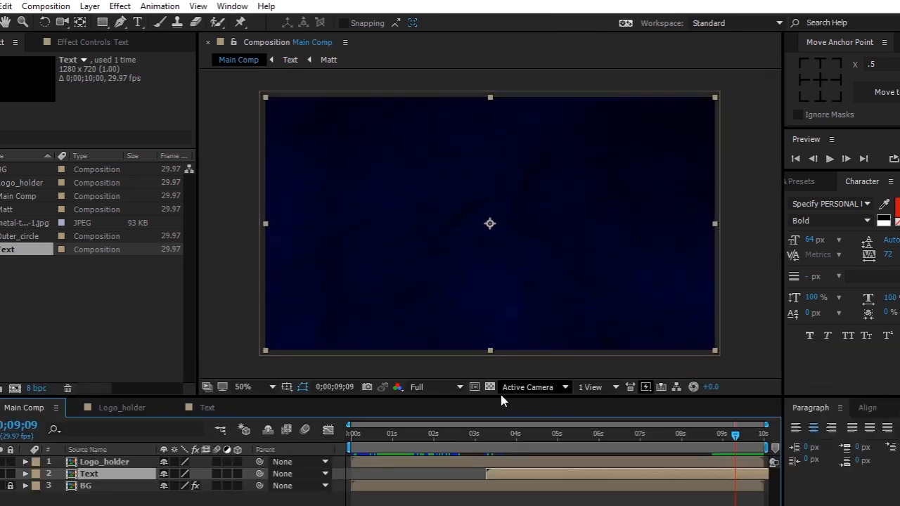
left_click_drag(736, 434, 335, 447)
key("space")
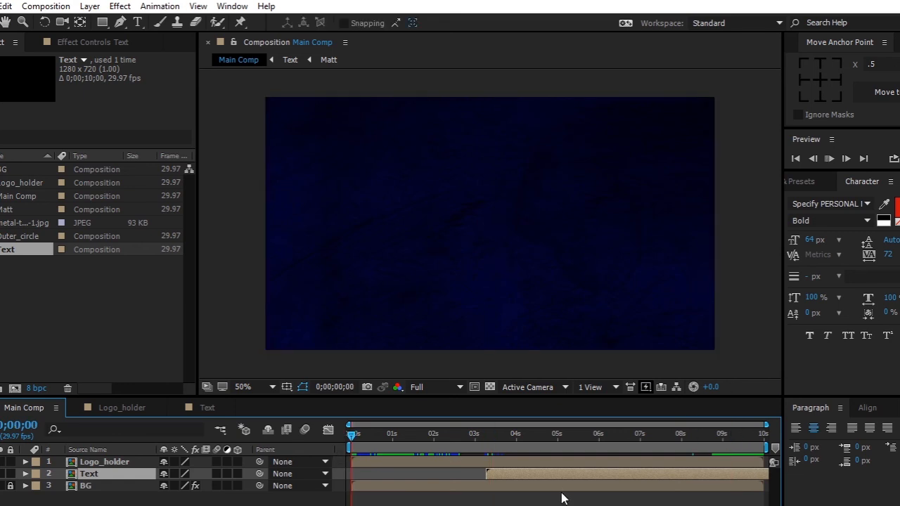